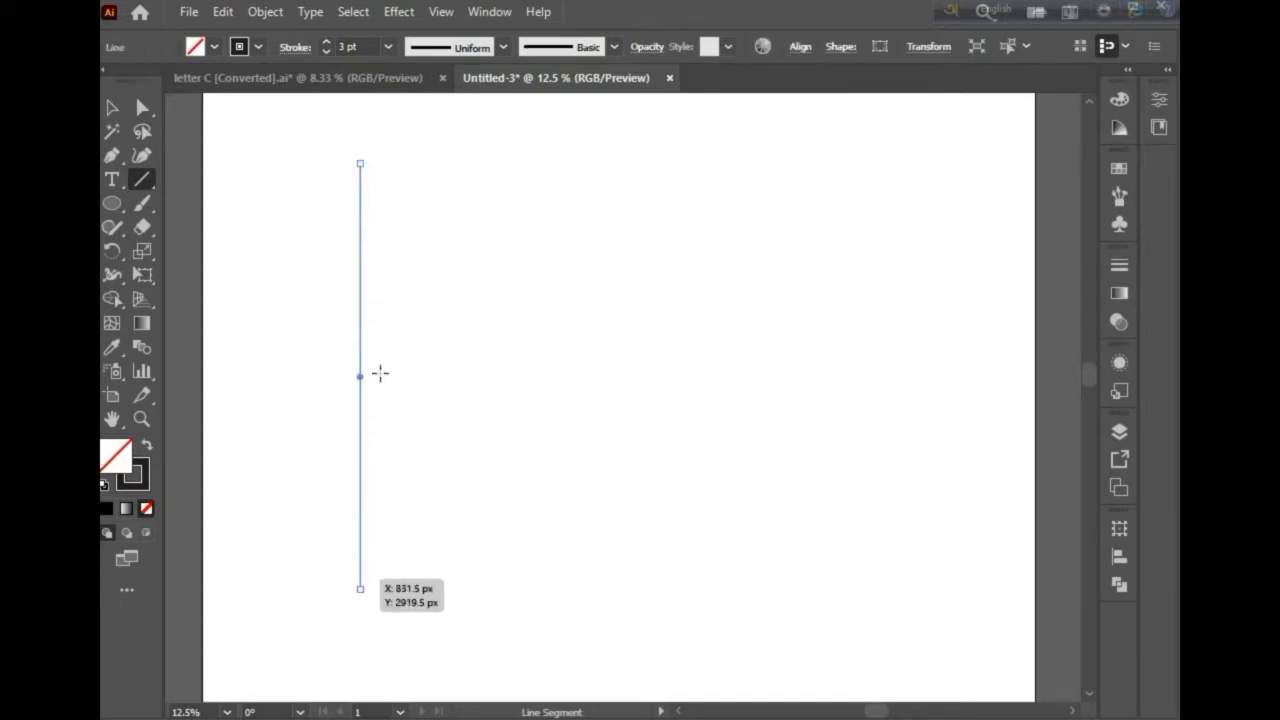
Step: Copy the vertical line a short distance to the right and repeat the transform four times to make a row of evenly spaced lines
{"action": "left_click", "coordinate": [111, 108]}
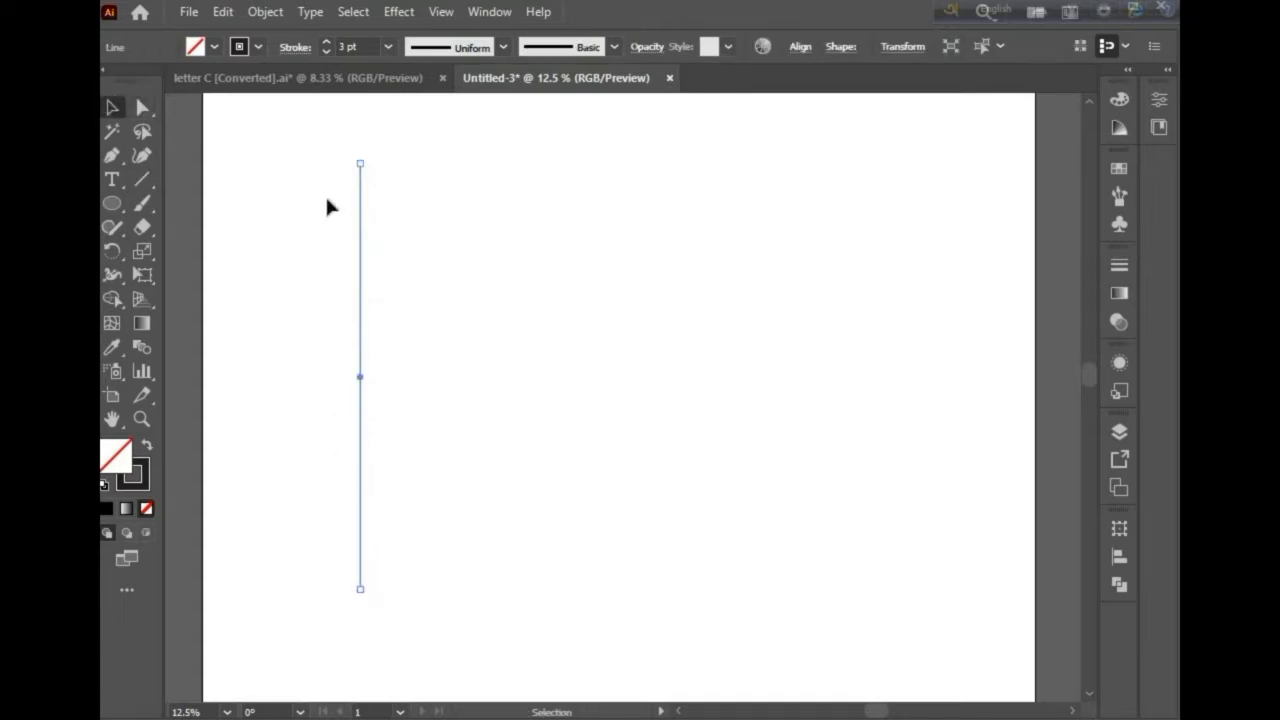
{"action": "left_click_drag", "start_coordinate": [360, 249], "coordinate": [377, 254]}
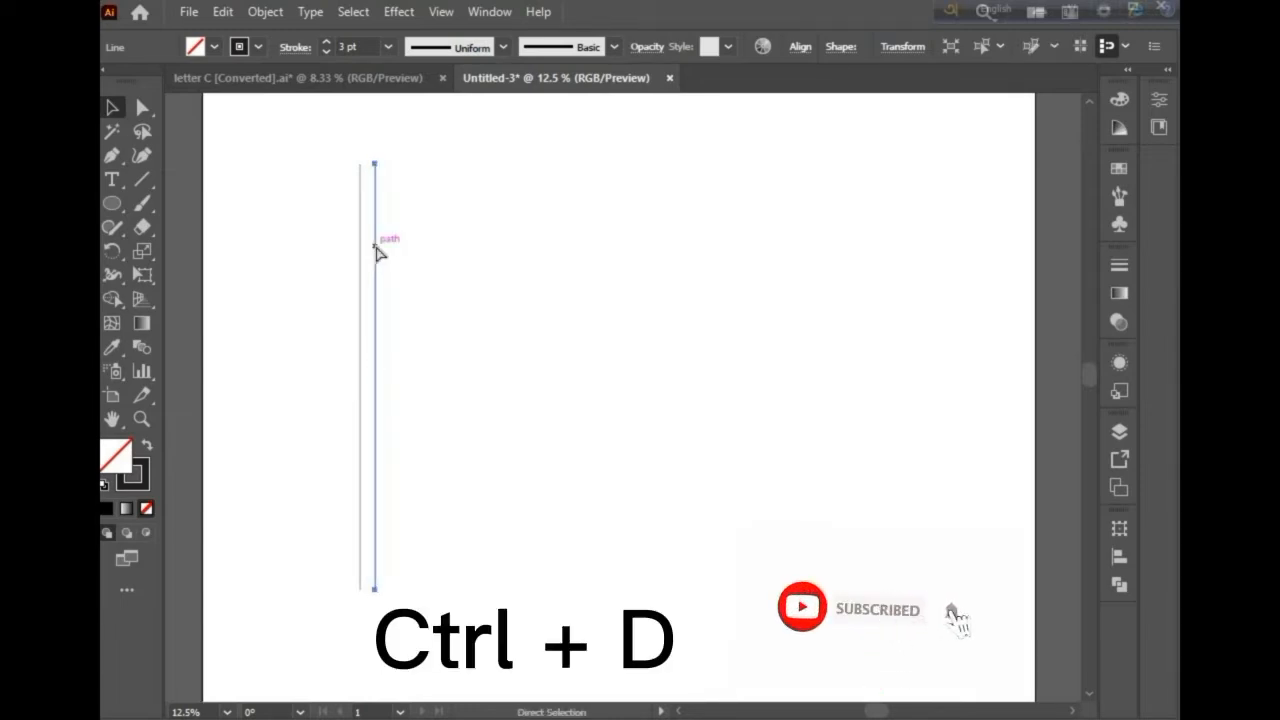
{"action": "key", "text": "ctrl+d"}
{"action": "key", "text": "ctrl+d"}
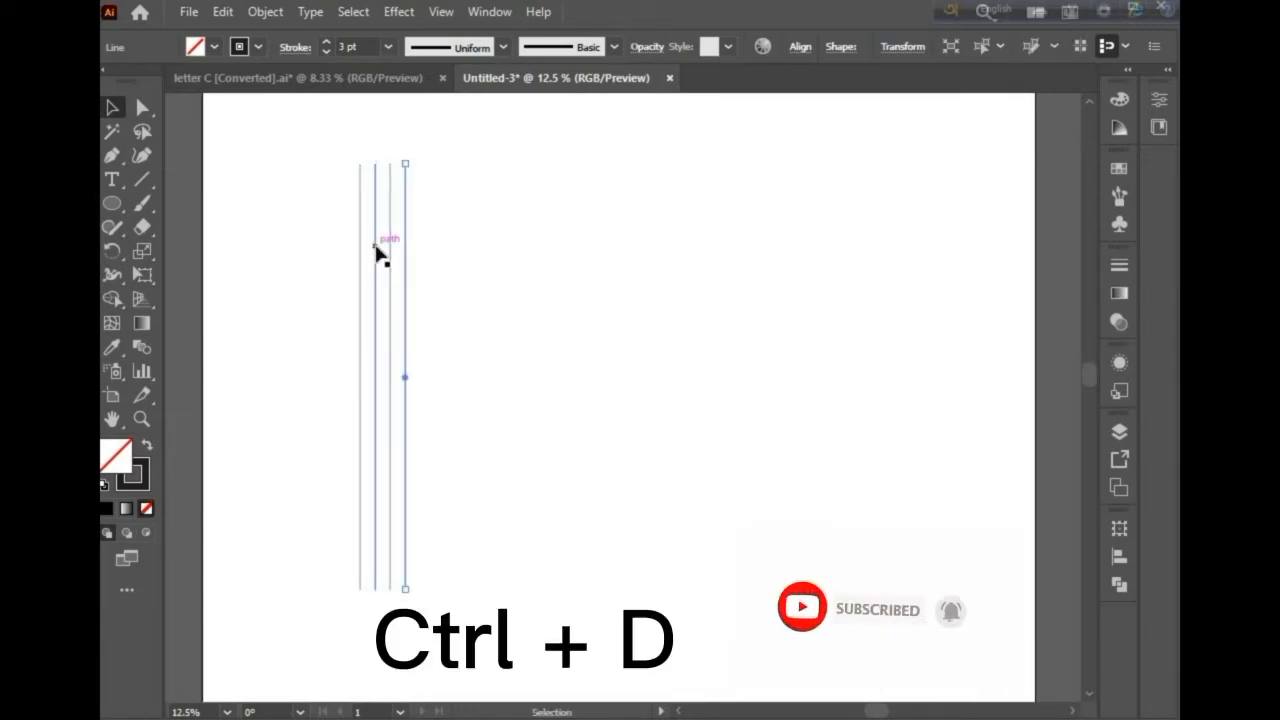
{"action": "key", "text": "ctrl+d"}
{"action": "key", "text": "ctrl+d"}
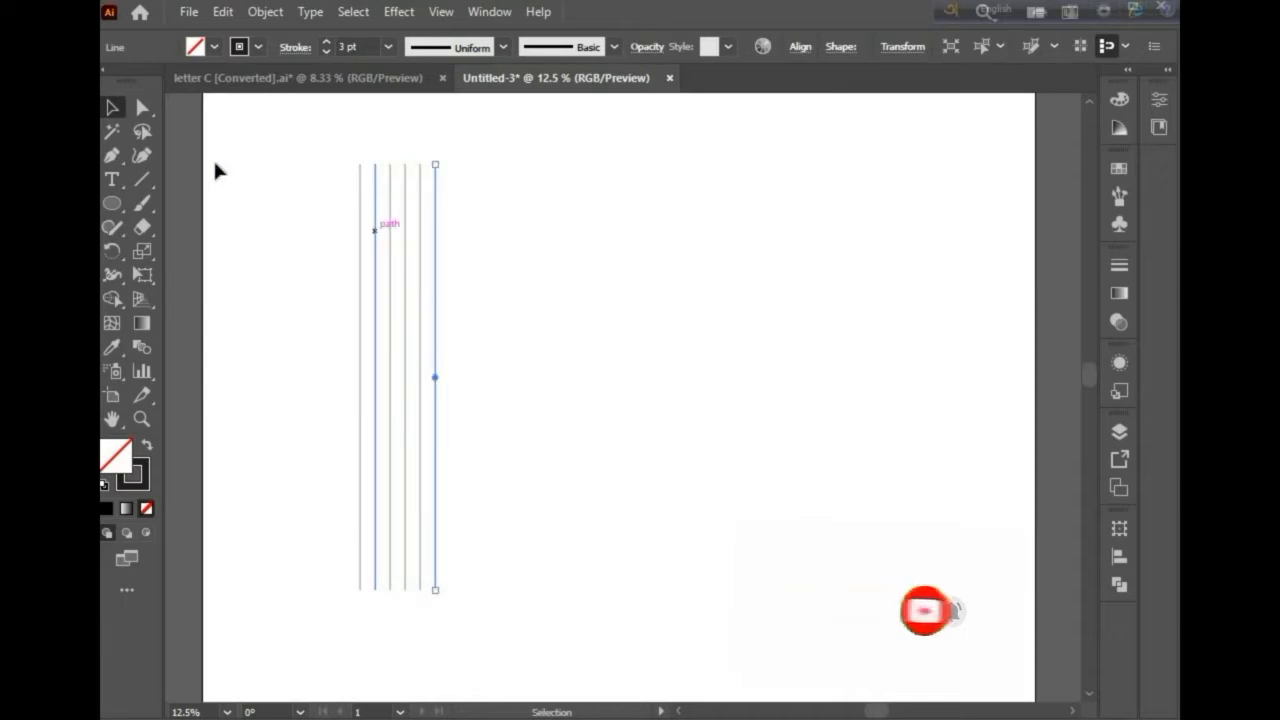
Step: Draw a small circle on the rightmost line about halfway down its upper part
{"action": "left_click", "coordinate": [255, 181]}
{"action": "left_click", "coordinate": [112, 204]}
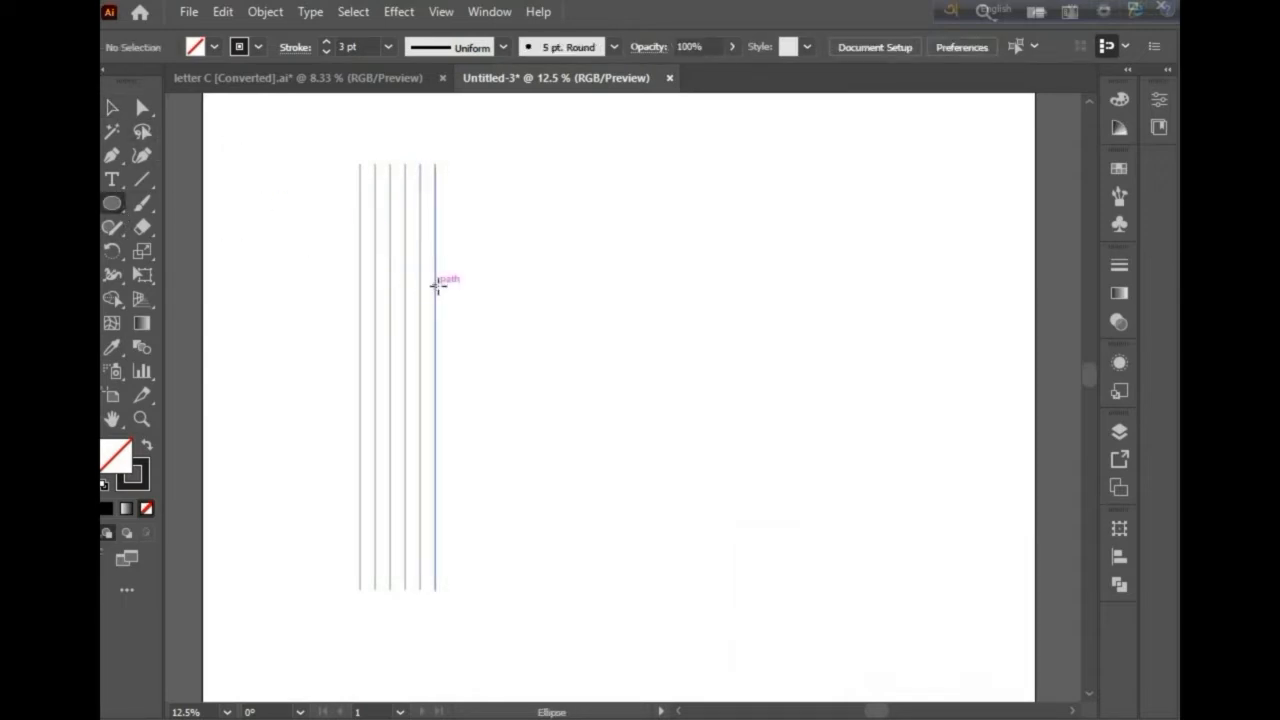
{"action": "left_click_drag", "start_coordinate": [437, 284], "coordinate": [456, 303]}
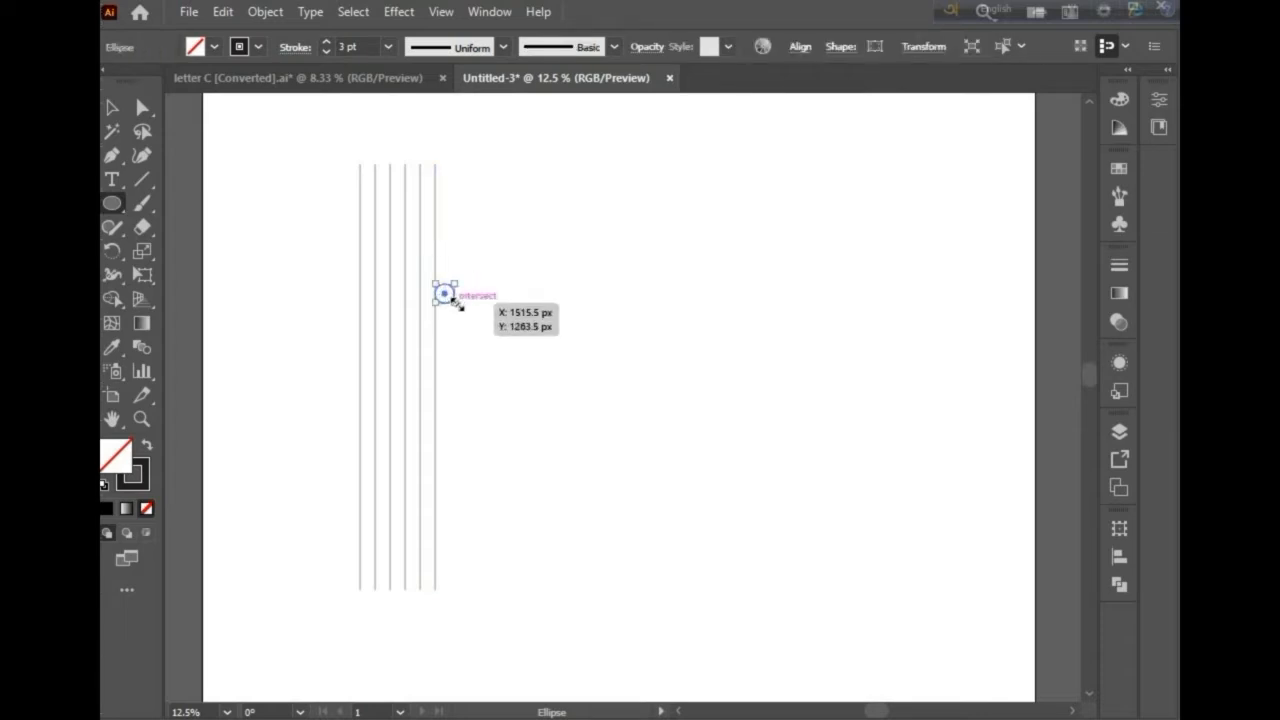
{"action": "scroll", "coordinate": [444, 297], "scroll_direction": "right", "scroll_amount": 2}
{"action": "left_click", "coordinate": [108, 109]}
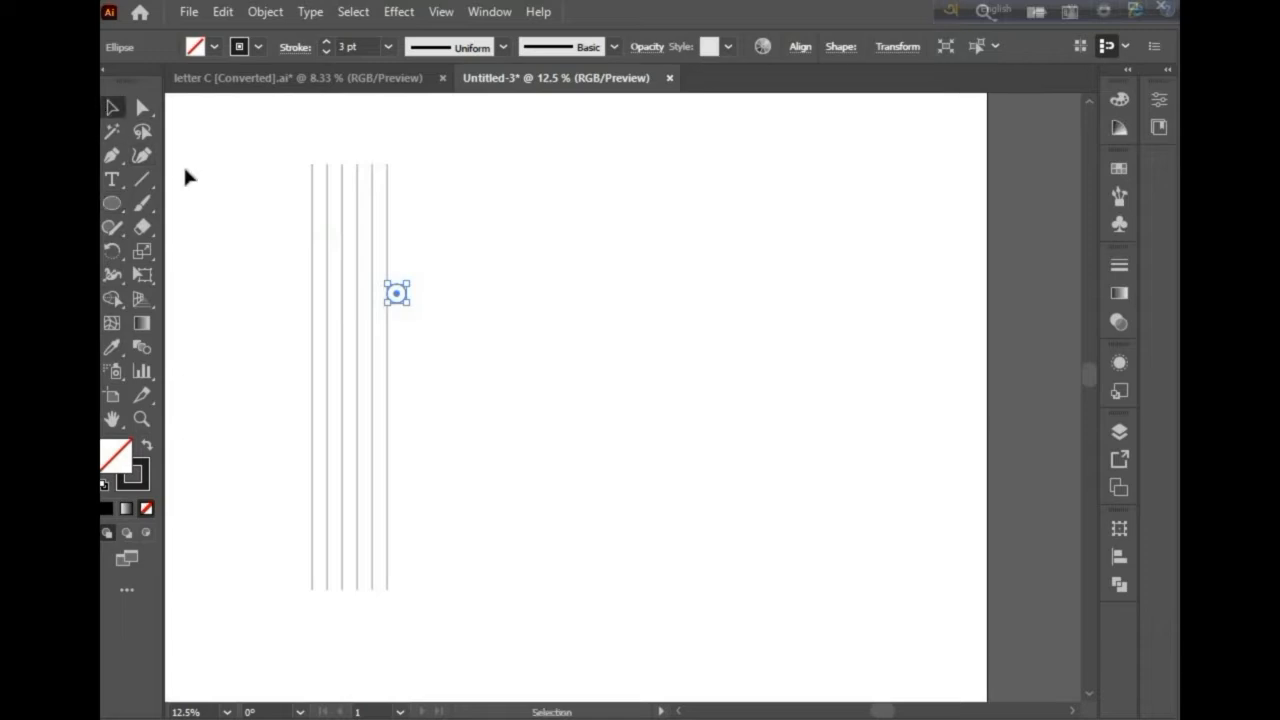
Step: Select the row of lines and duplicate it to the right of the small circle
{"action": "left_click_drag", "start_coordinate": [362, 240], "coordinate": [412, 240]}
{"action": "key", "text": "a"}
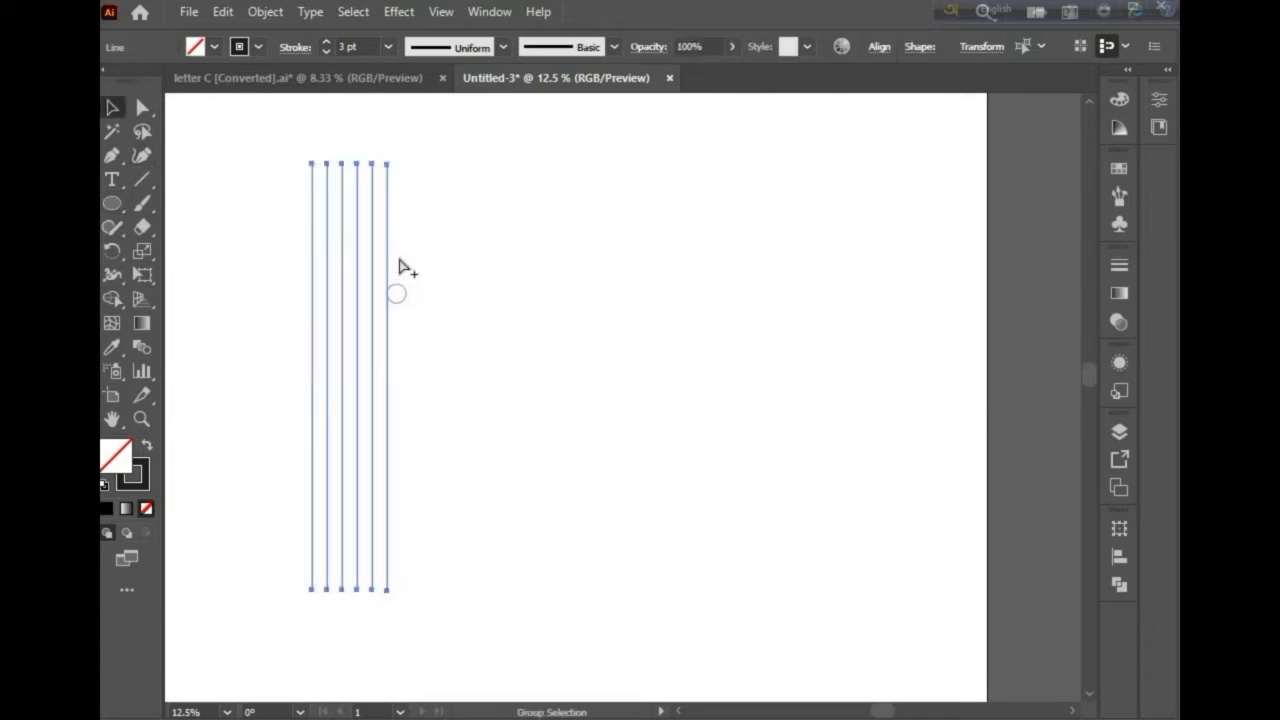
{"action": "left_click", "coordinate": [396, 261]}
{"action": "left_click", "coordinate": [386, 257]}
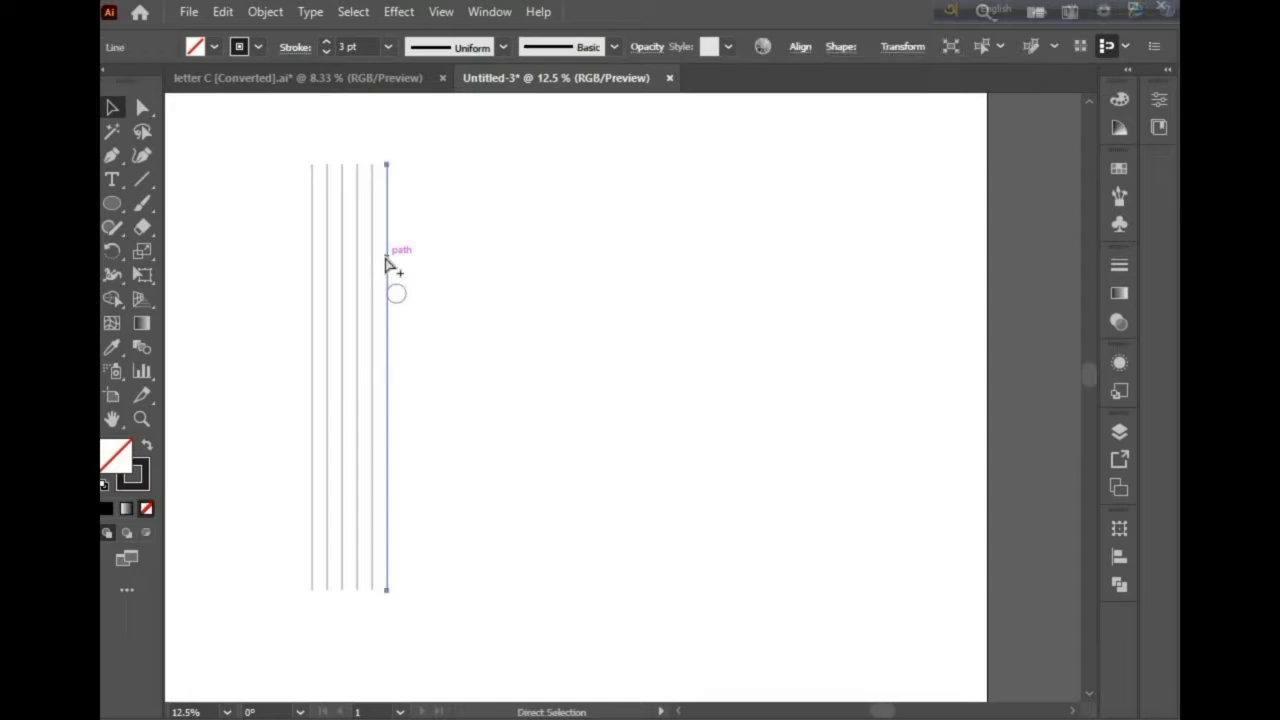
{"action": "left_click_drag", "start_coordinate": [404, 229], "coordinate": [484, 238]}
{"action": "scroll", "coordinate": [423, 300], "scroll_direction": "up", "scroll_amount": 5}
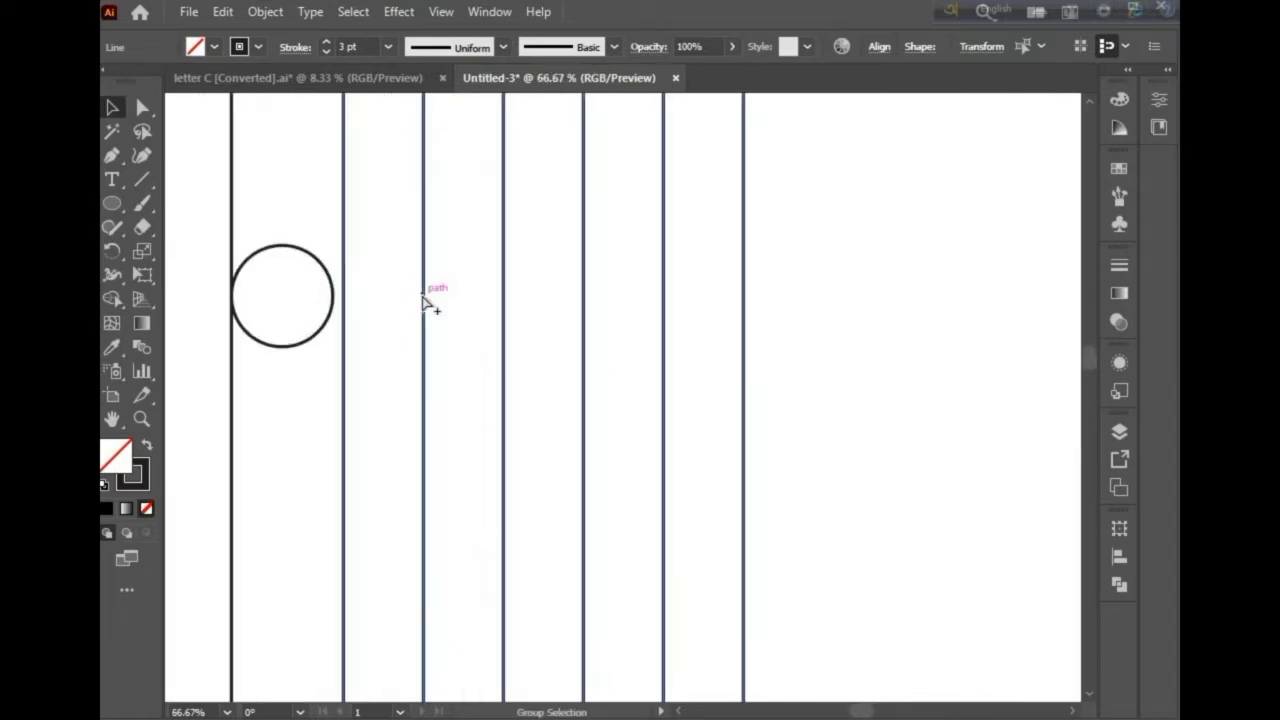
Step: Nudge the duplicated lines left in four steps so the first one touches the circle's edge
{"action": "key", "text": "Left"}
{"action": "key", "text": "Left"}
{"action": "key", "text": "Left"}
{"action": "key", "text": "Left"}
{"action": "key", "text": "Left"}
{"action": "key", "text": "Left"}
{"action": "key", "text": "Left"}
{"action": "key", "text": "Left"}
{"action": "key", "text": "Left"}
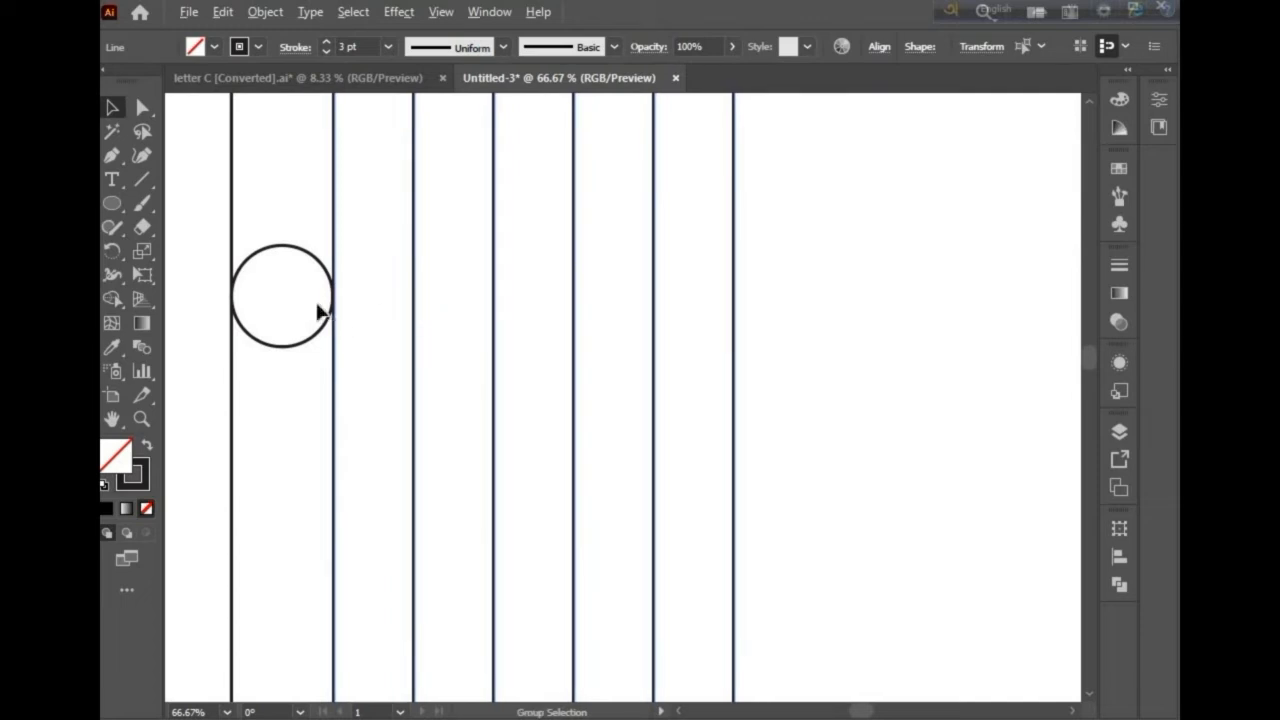
{"action": "scroll", "coordinate": [322, 312], "scroll_direction": "up", "scroll_amount": 2}
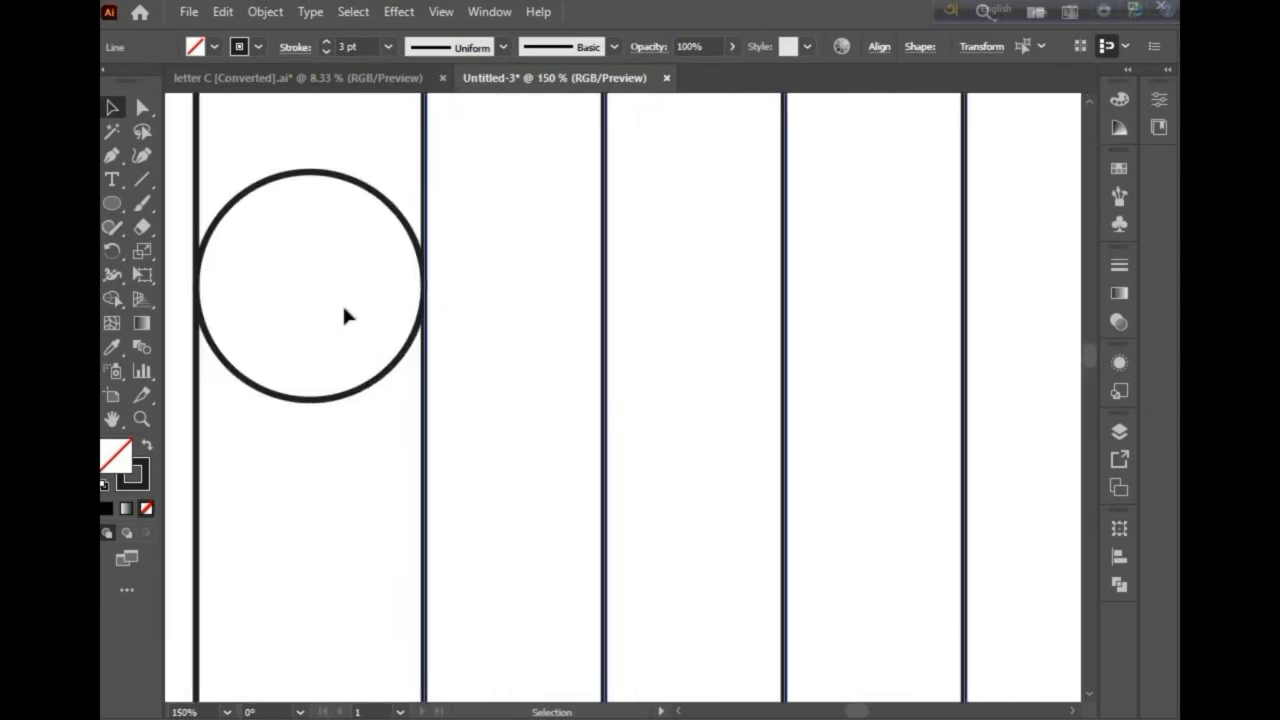
{"action": "scroll", "coordinate": [344, 307], "scroll_direction": "down", "scroll_amount": 3}
{"action": "scroll", "coordinate": [344, 310], "scroll_direction": "left", "scroll_amount": 4}
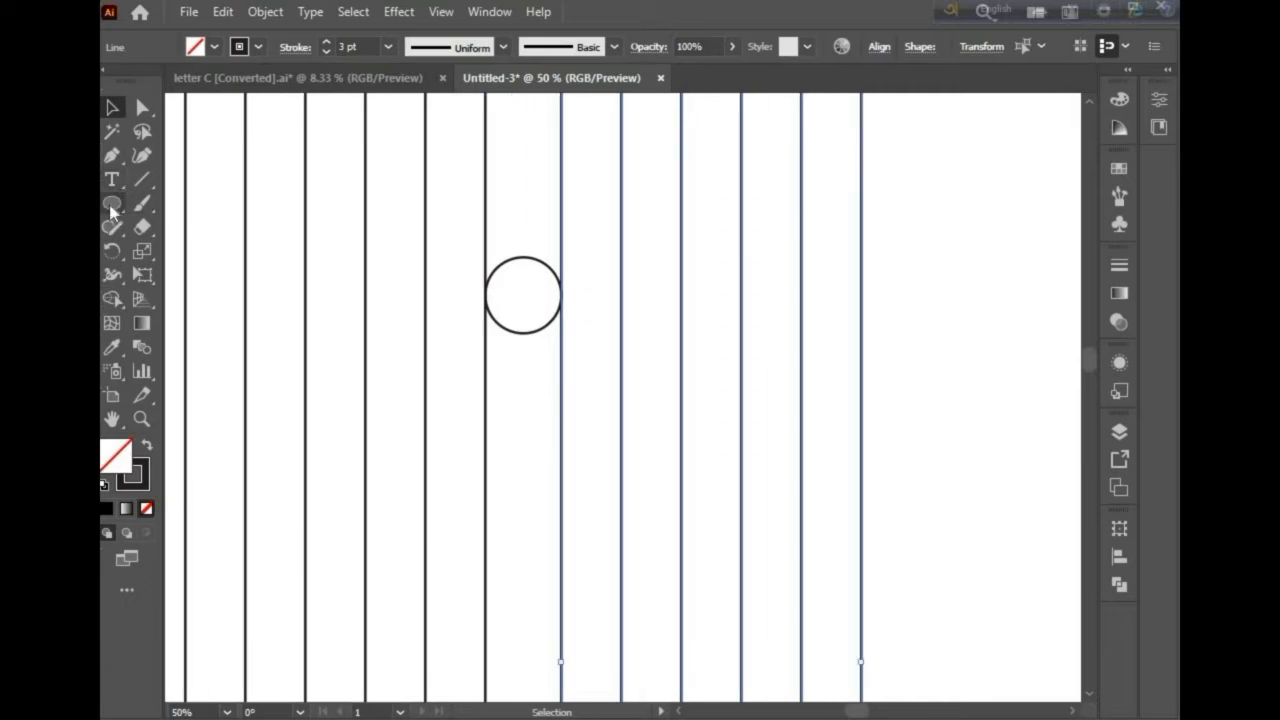
Step: Draw a larger circle from the small circle's center, reaching the next line on each side
{"action": "left_click", "coordinate": [112, 205]}
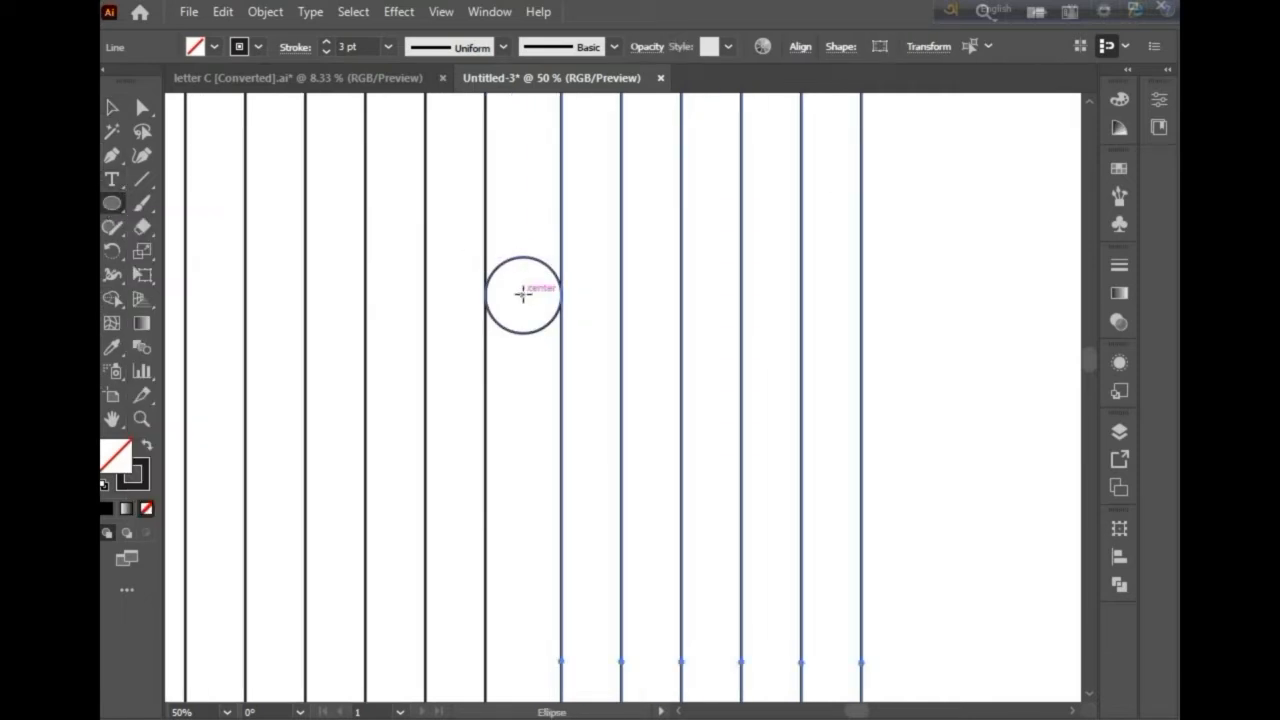
{"action": "left_click_drag", "start_coordinate": [522, 296], "coordinate": [576, 393]}
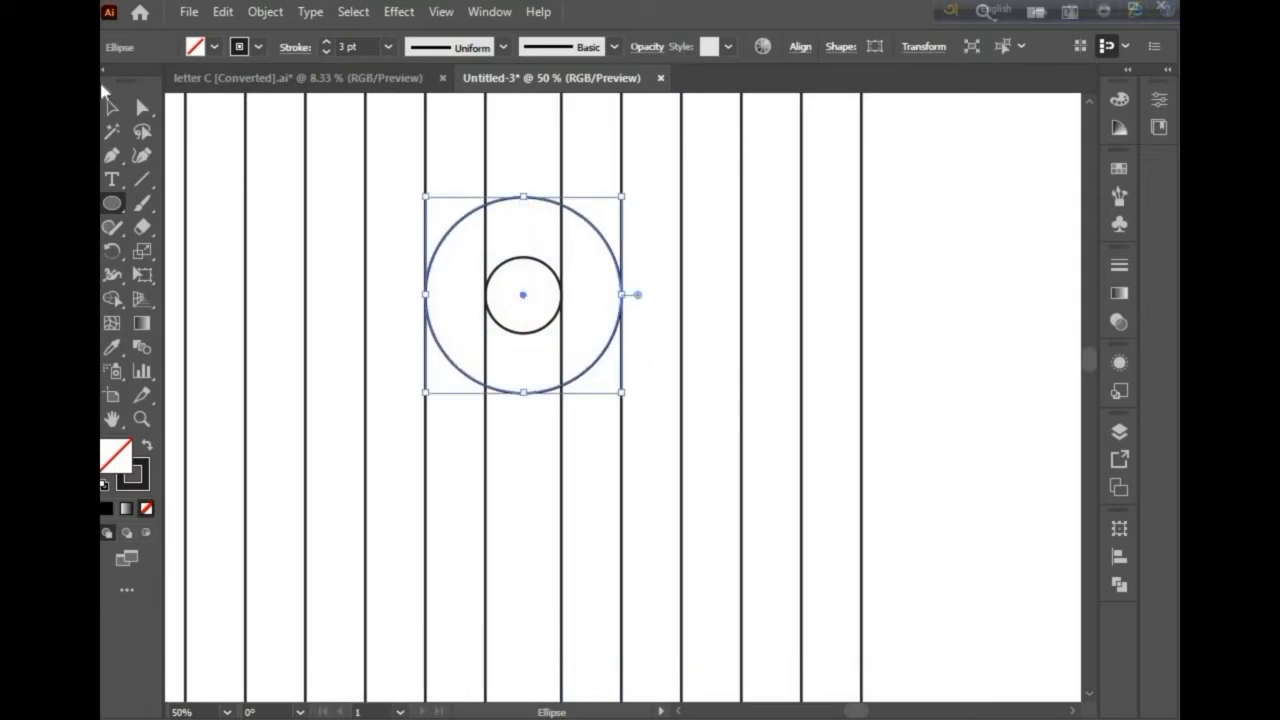
{"action": "left_click", "coordinate": [111, 108]}
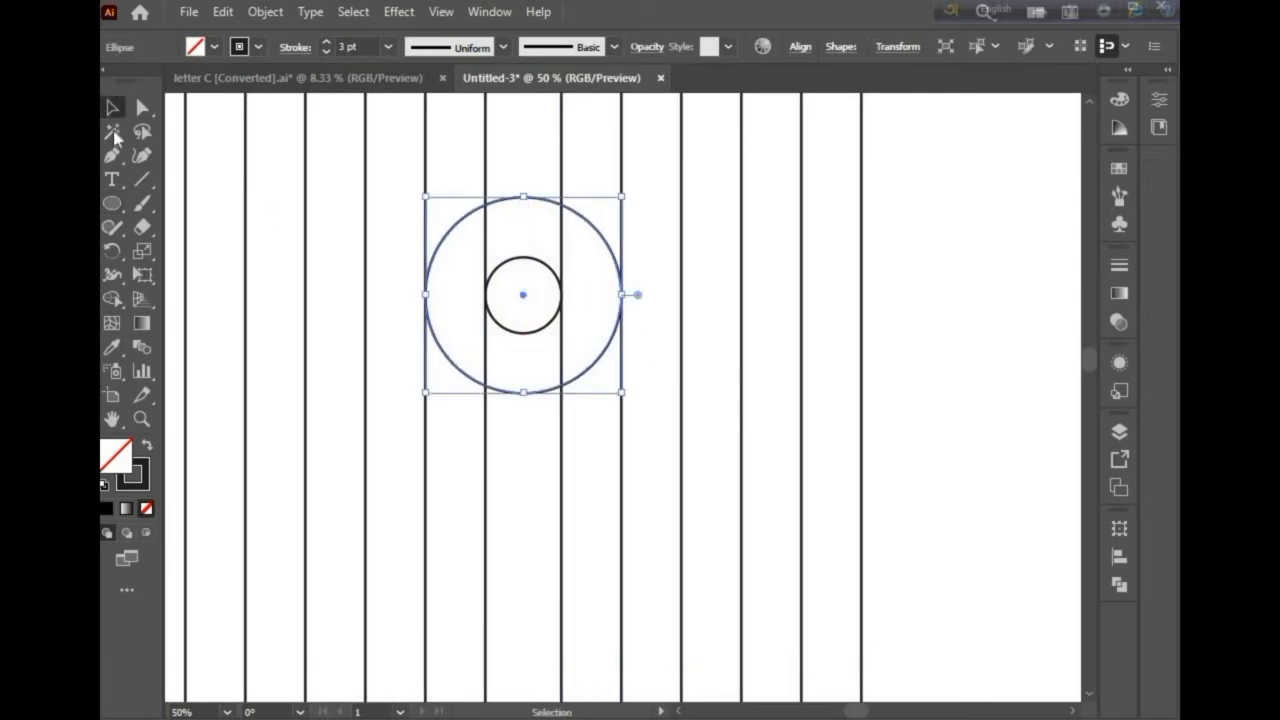
{"action": "left_click", "coordinate": [300, 196]}
Step: Draw a third concentric circle from the same center, spanning one more line spacing on each side
{"action": "left_click", "coordinate": [111, 206]}
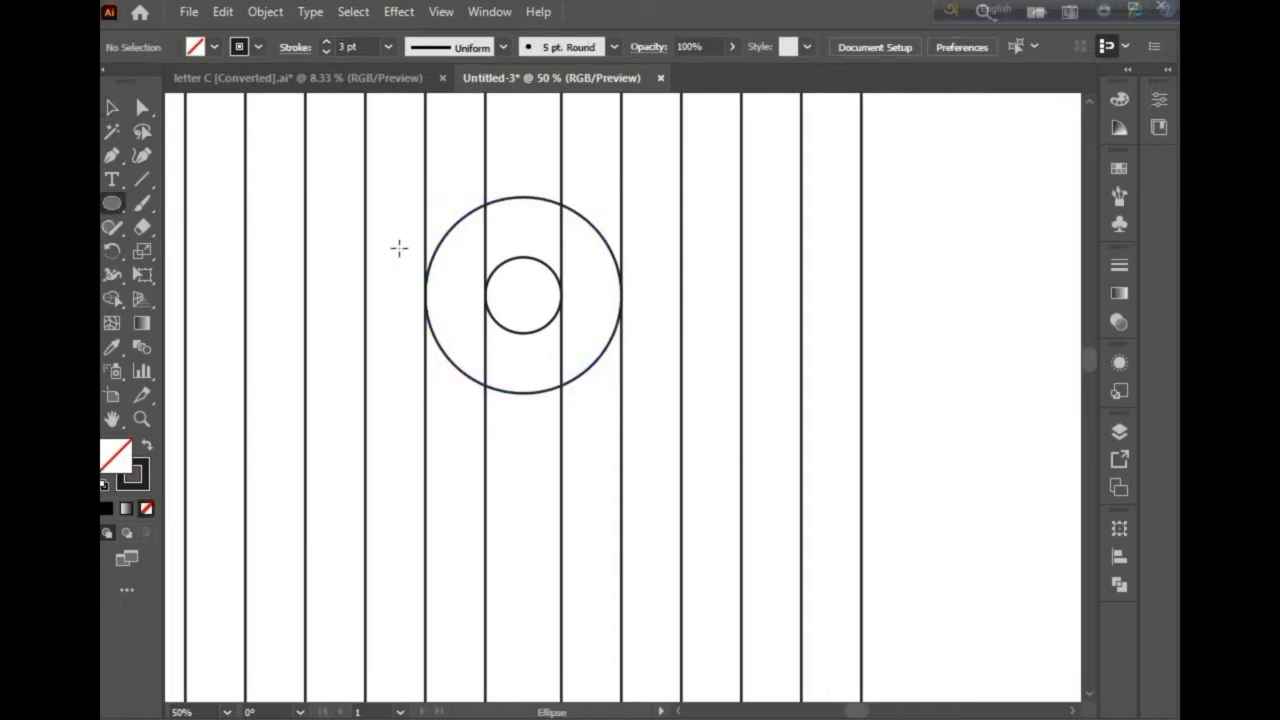
{"action": "key", "text": "shift+alt"}
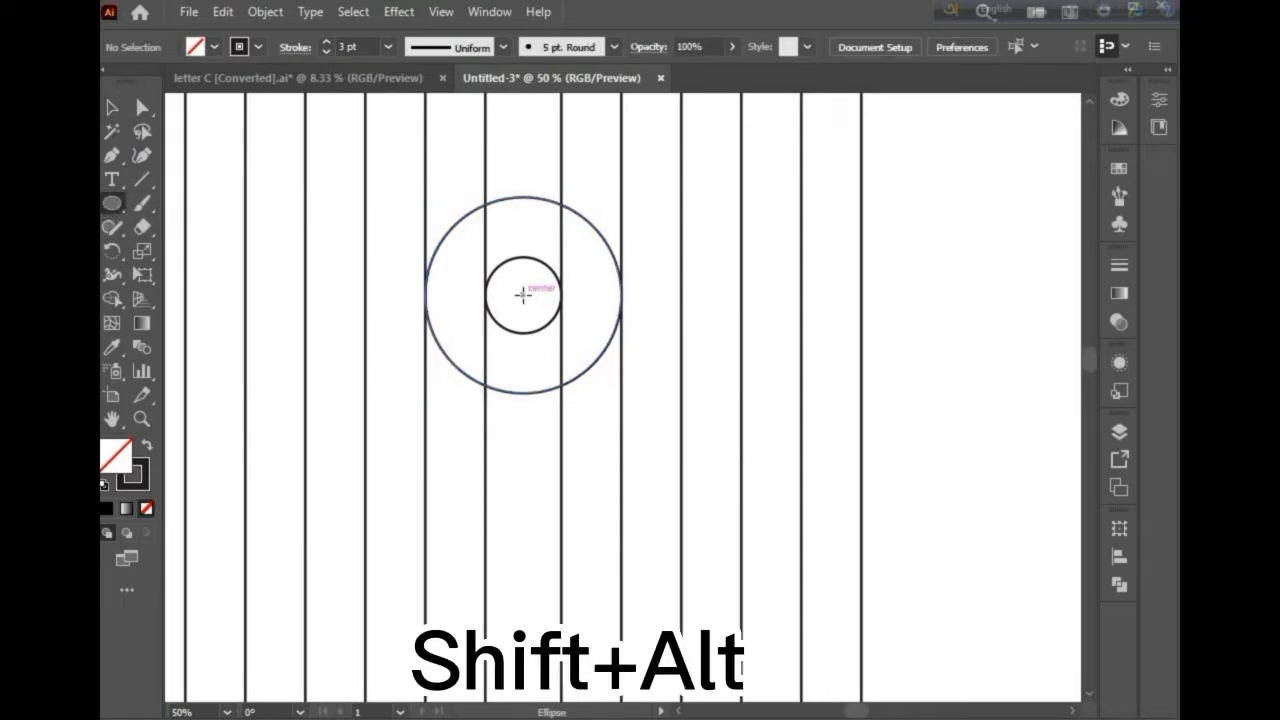
{"action": "left_click_drag", "start_coordinate": [522, 294], "coordinate": [608, 451]}
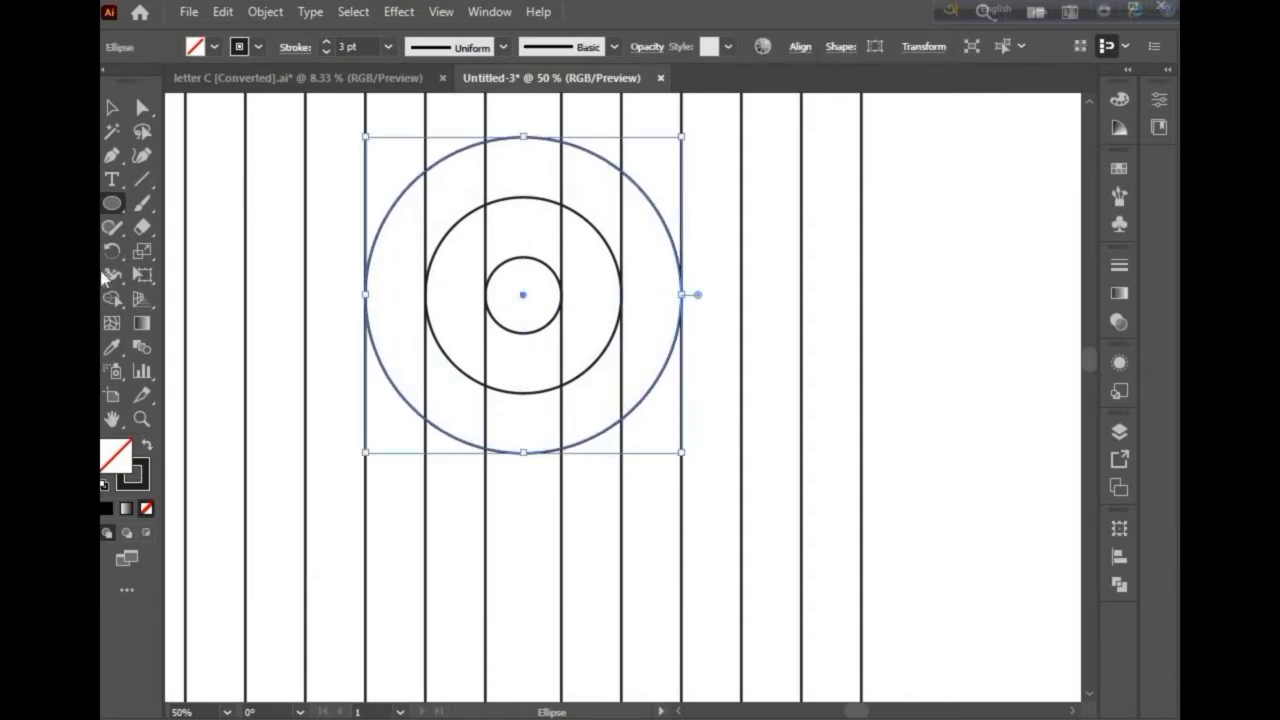
{"action": "left_click", "coordinate": [112, 107]}
{"action": "left_click", "coordinate": [219, 166]}
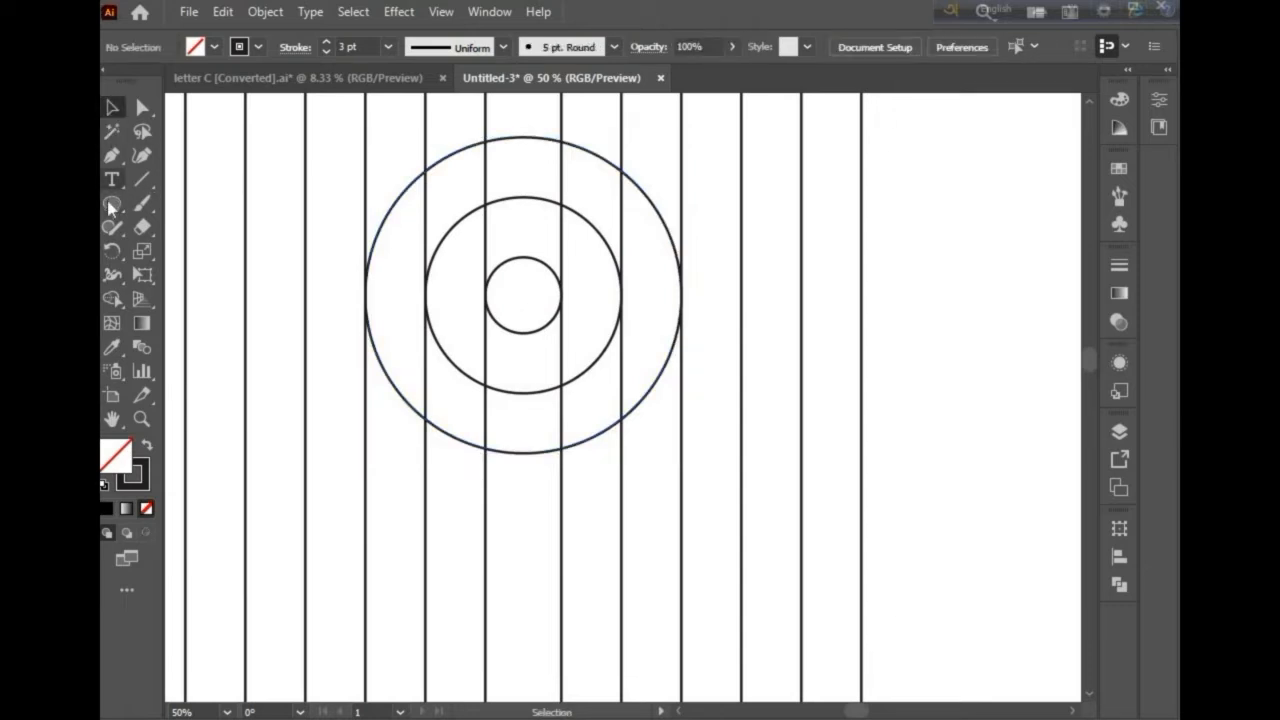
Step: Draw a fourth concentric circle about 656 px wide from the same center
{"action": "left_click", "coordinate": [111, 203]}
{"action": "left_click_drag", "start_coordinate": [527, 292], "coordinate": [624, 514]}
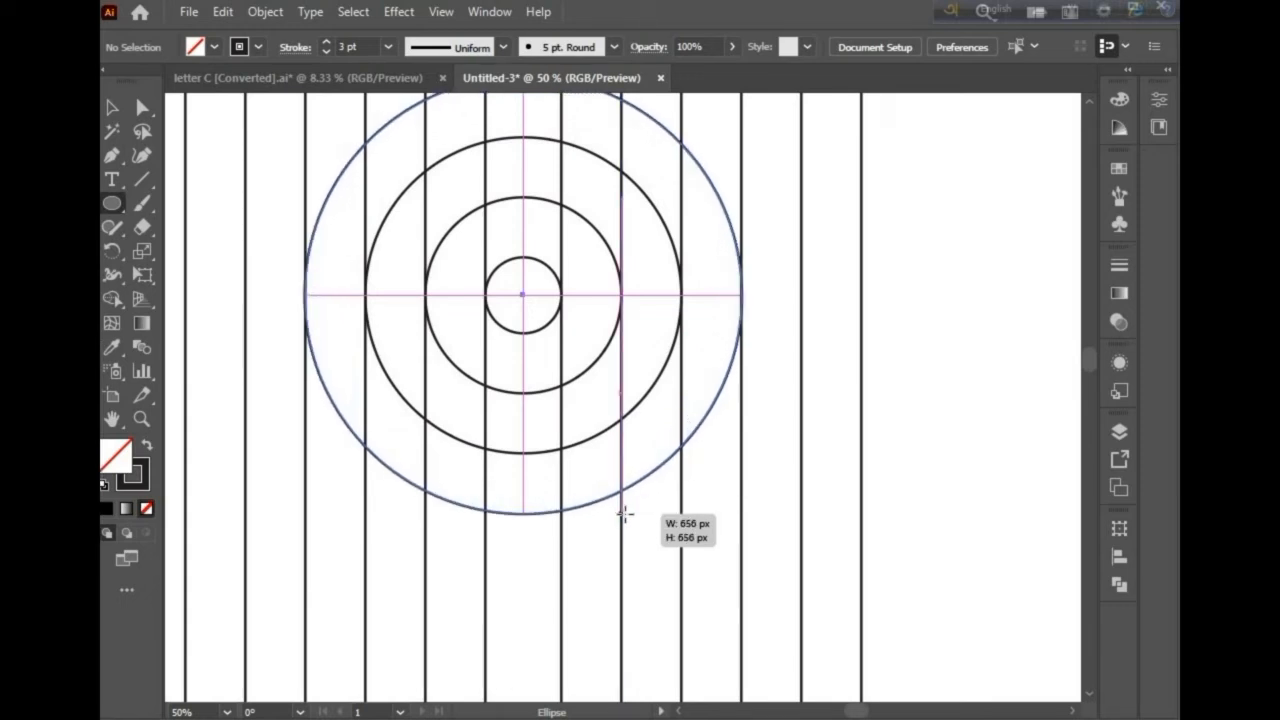
{"action": "left_click_drag", "start_coordinate": [624, 514], "coordinate": [624, 514]}
{"action": "key", "text": "v"}
{"action": "key", "text": "l"}
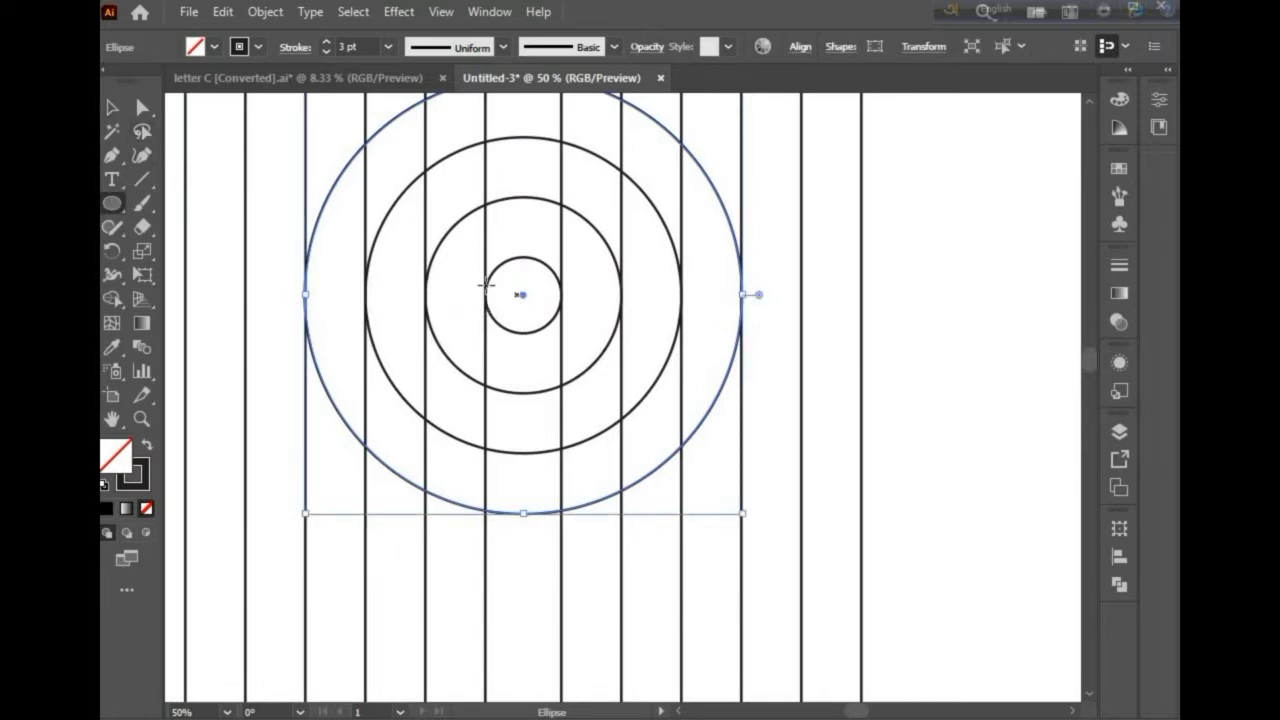
{"action": "left_click", "coordinate": [113, 108]}
{"action": "left_click", "coordinate": [275, 169]}
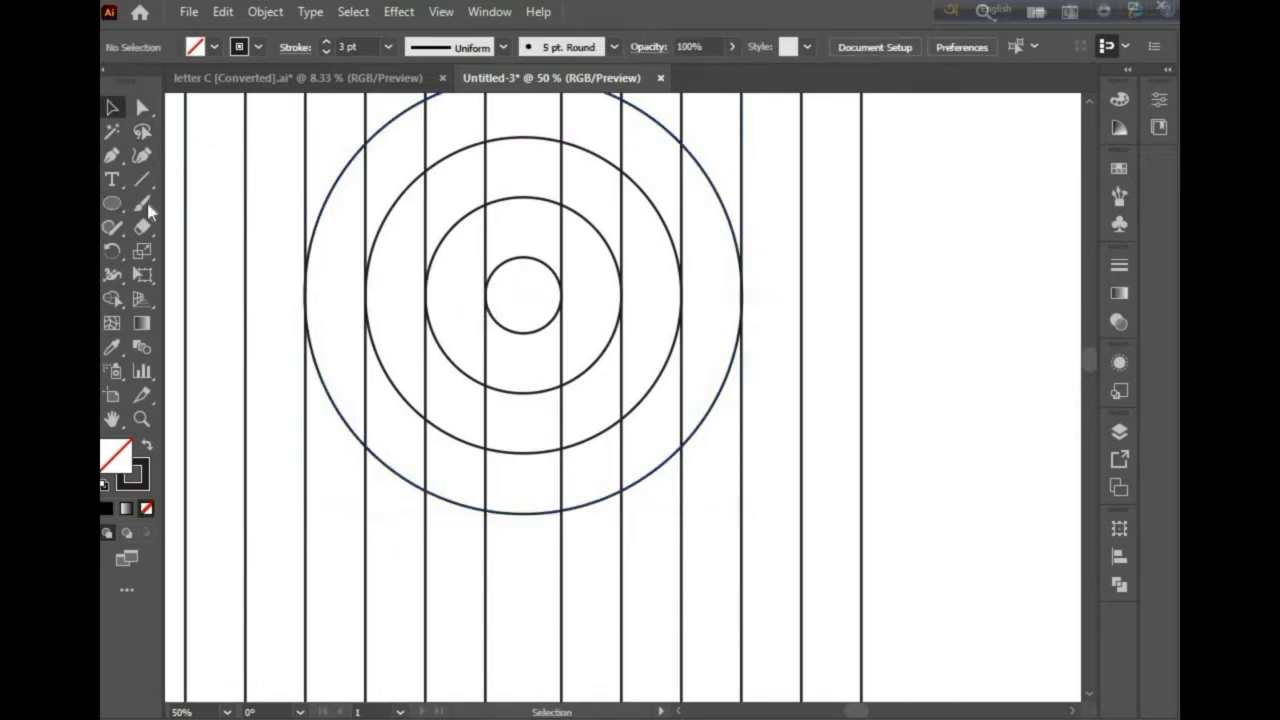
Step: Draw a fifth concentric circle from the same center, reaching the next pair of lines
{"action": "left_click", "coordinate": [114, 205]}
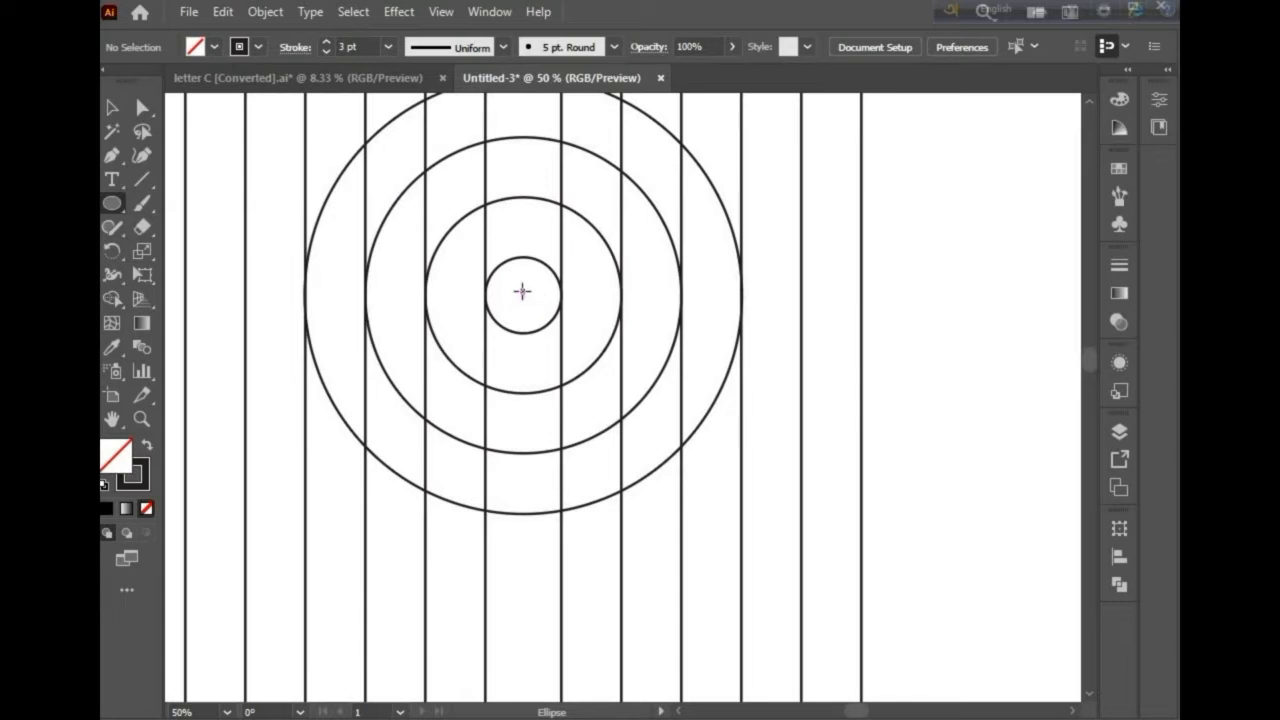
{"action": "left_click_drag", "start_coordinate": [522, 291], "coordinate": [723, 573]}
{"action": "left_click", "coordinate": [112, 107]}
{"action": "left_click", "coordinate": [208, 168]}
Step: Draw a sixth, outermost concentric circle from the same center, reaching the outermost lines
{"action": "left_click", "coordinate": [112, 203]}
{"action": "left_click", "coordinate": [522, 294]}
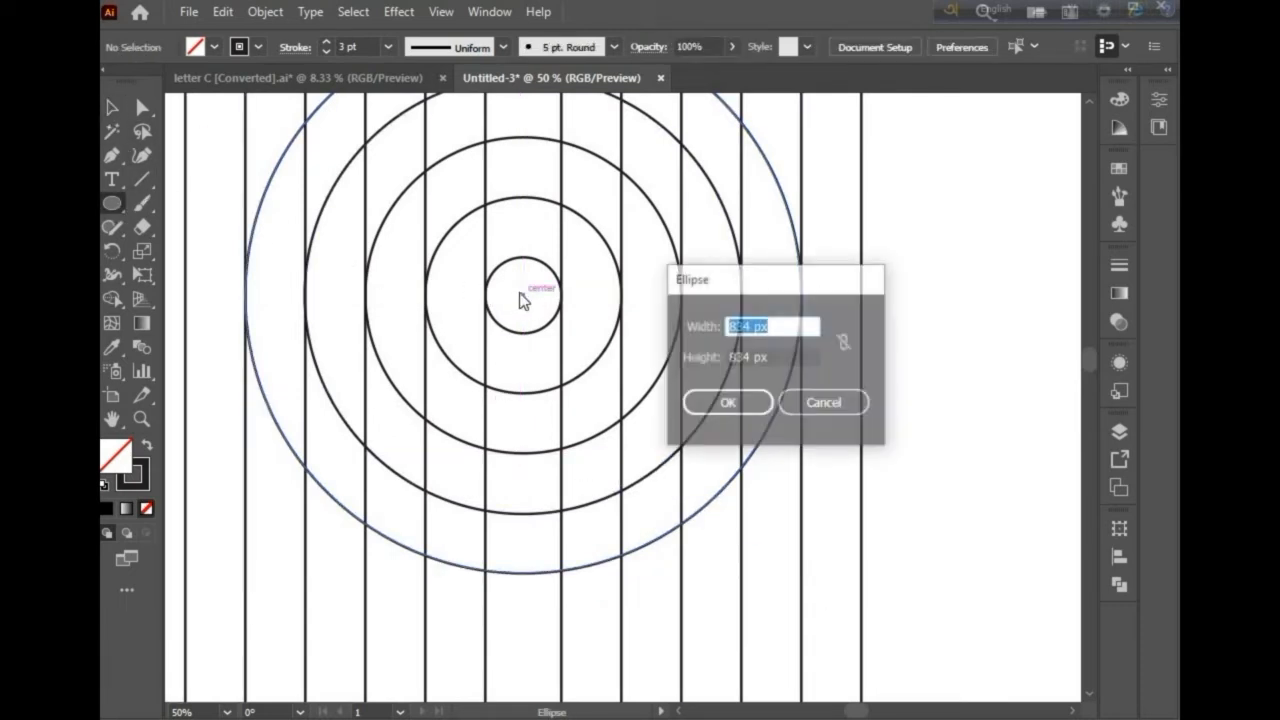
{"action": "left_click", "coordinate": [824, 403]}
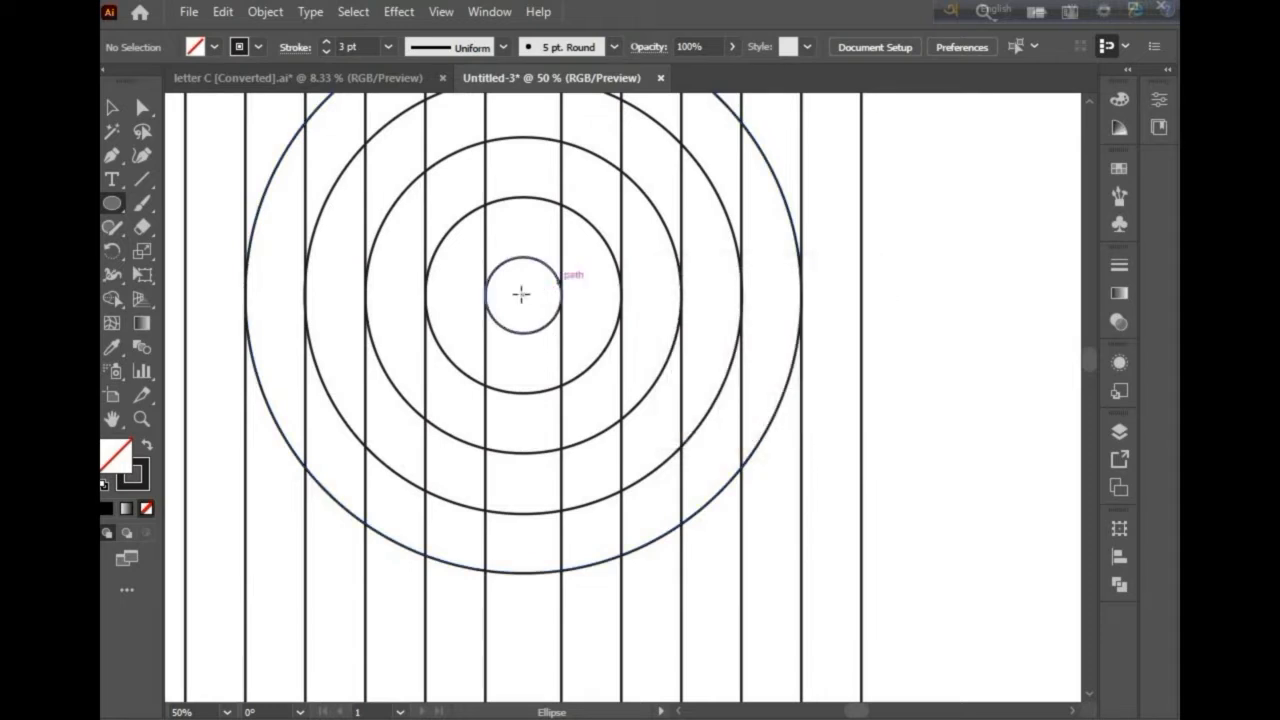
{"action": "left_click_drag", "start_coordinate": [532, 304], "coordinate": [782, 631]}
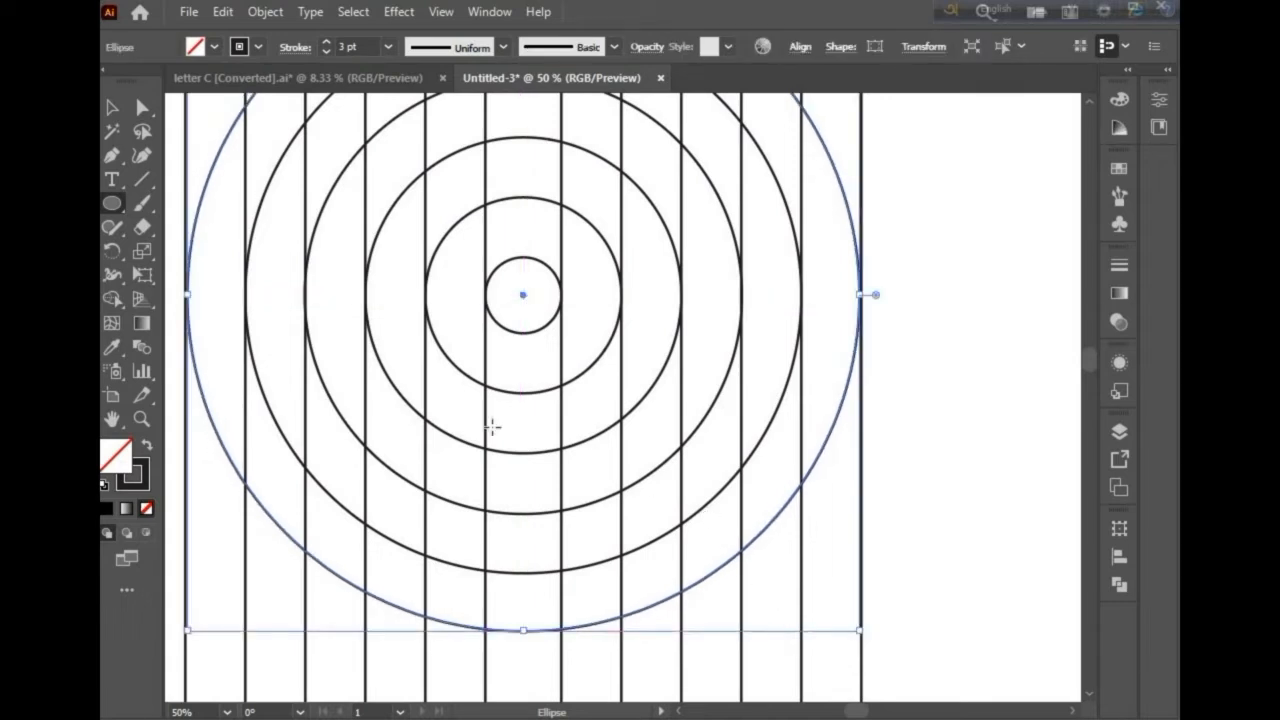
{"action": "scroll", "coordinate": [200, 339], "scroll_direction": "left", "scroll_amount": 2}
{"action": "key", "text": "v"}
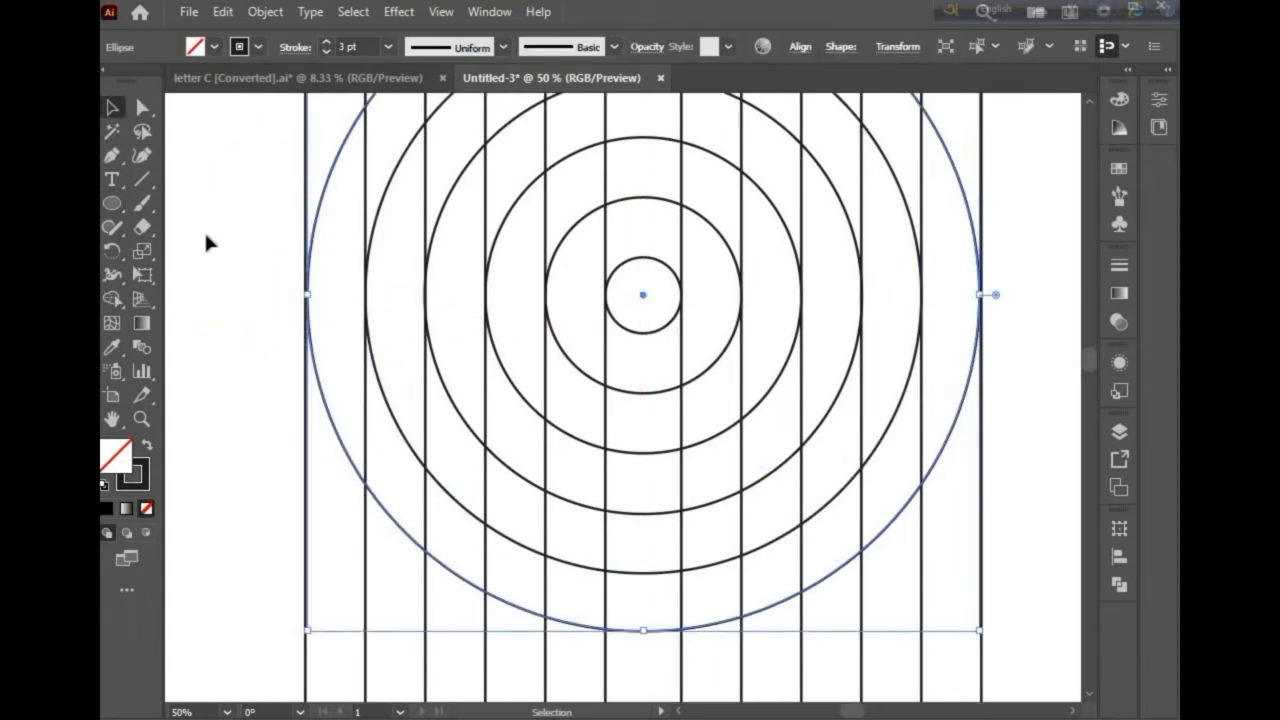
{"action": "left_click", "coordinate": [237, 183]}
Step: Zoom in and inspect where the circles meet the vertical lines
{"action": "scroll", "coordinate": [324, 385], "scroll_direction": "up", "scroll_amount": 4}
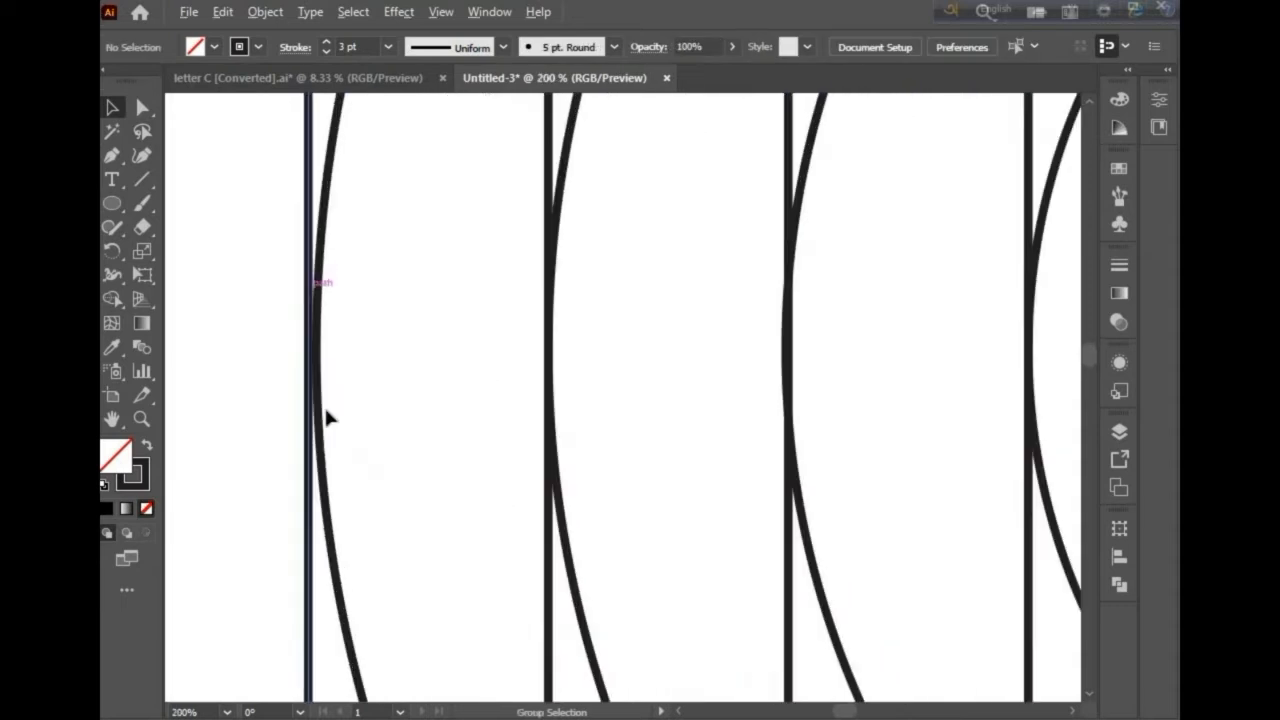
{"action": "scroll", "coordinate": [324, 395], "scroll_direction": "down", "scroll_amount": 2}
{"action": "scroll", "coordinate": [737, 400], "scroll_direction": "right", "scroll_amount": 8}
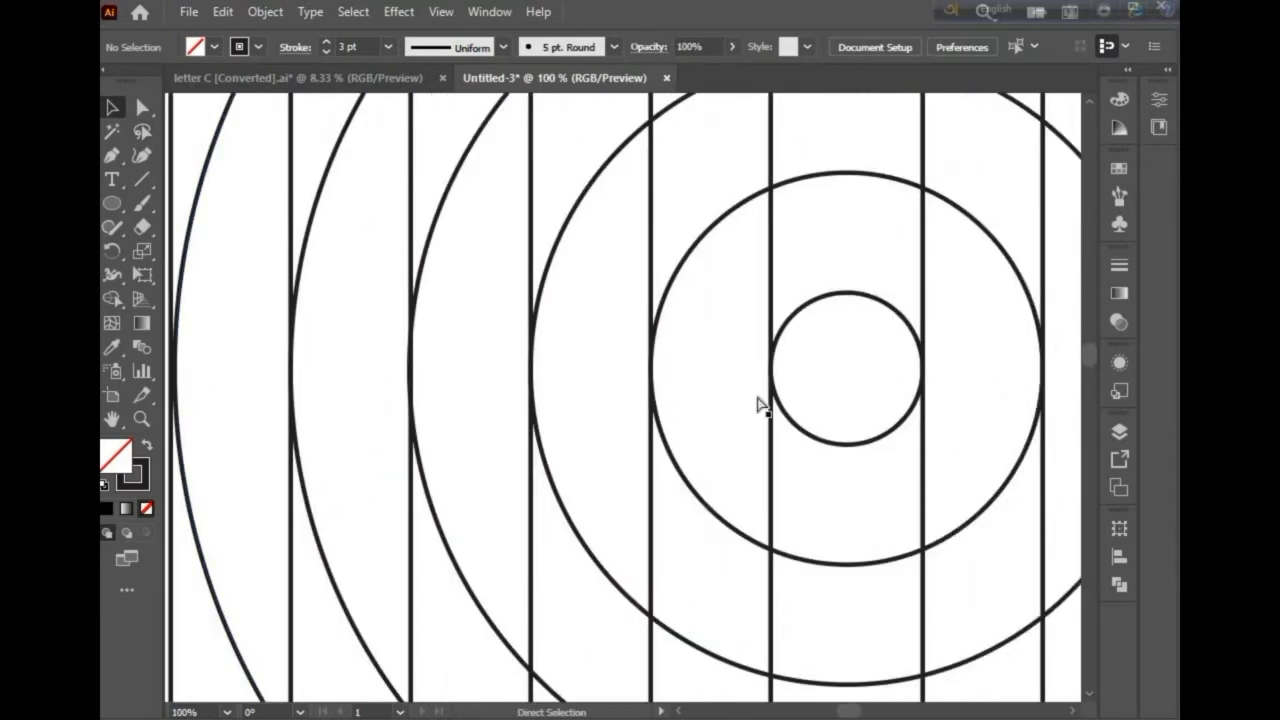
{"action": "scroll", "coordinate": [1008, 403], "scroll_direction": "right", "scroll_amount": 2}
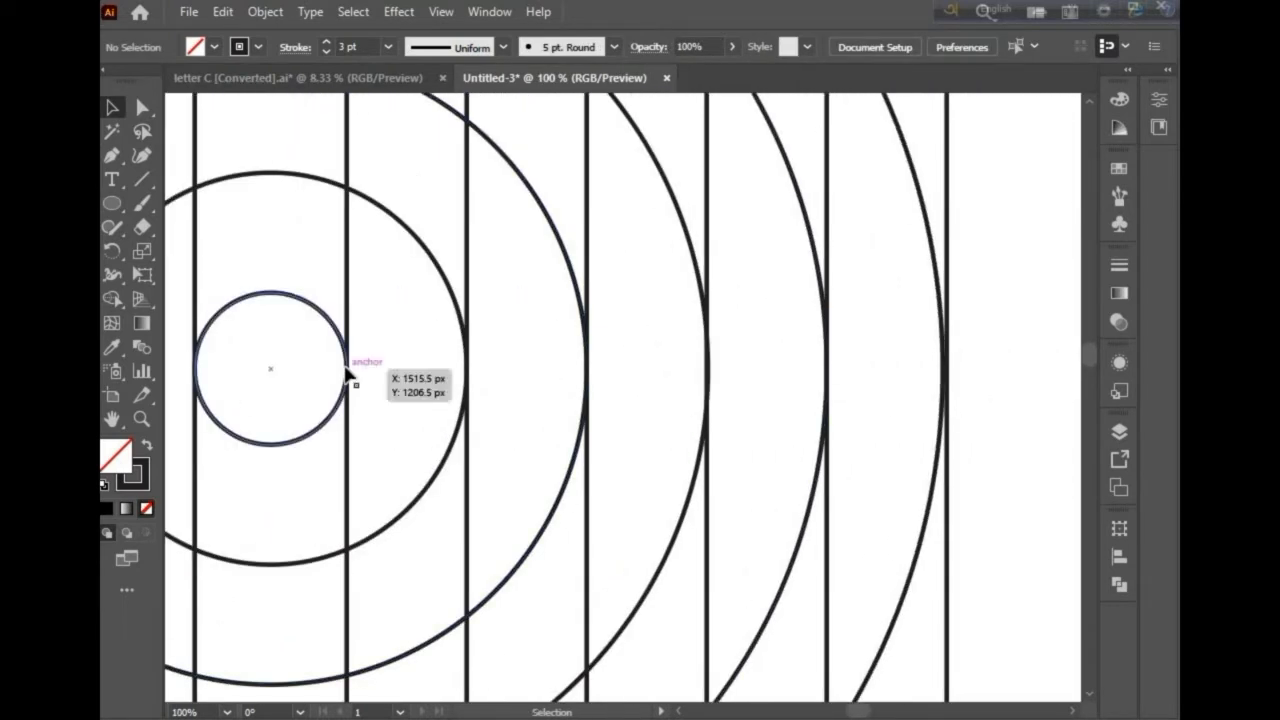
{"action": "scroll", "coordinate": [259, 427], "scroll_direction": "left", "scroll_amount": 2}
{"action": "scroll", "coordinate": [466, 436], "scroll_direction": "down", "scroll_amount": 3}
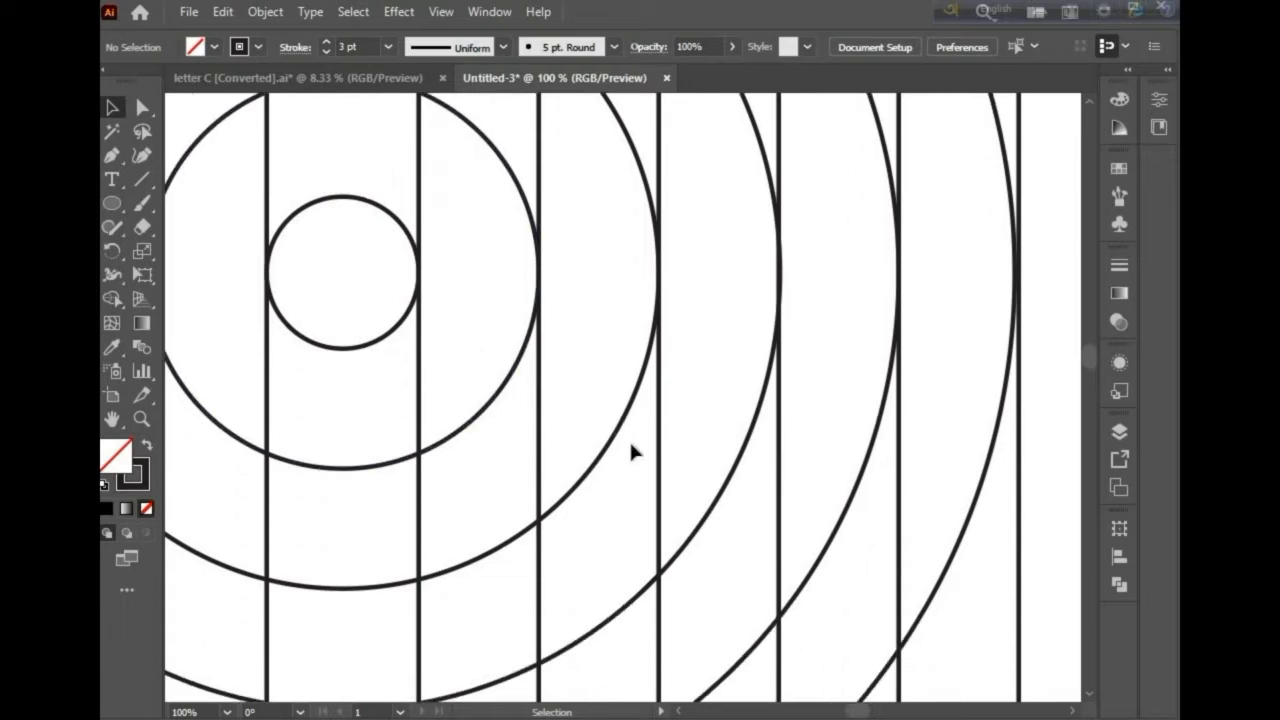
Step: Select the outermost circle and enlarge it slightly from its corner so it meets the outer lines
{"action": "left_click", "coordinate": [701, 550]}
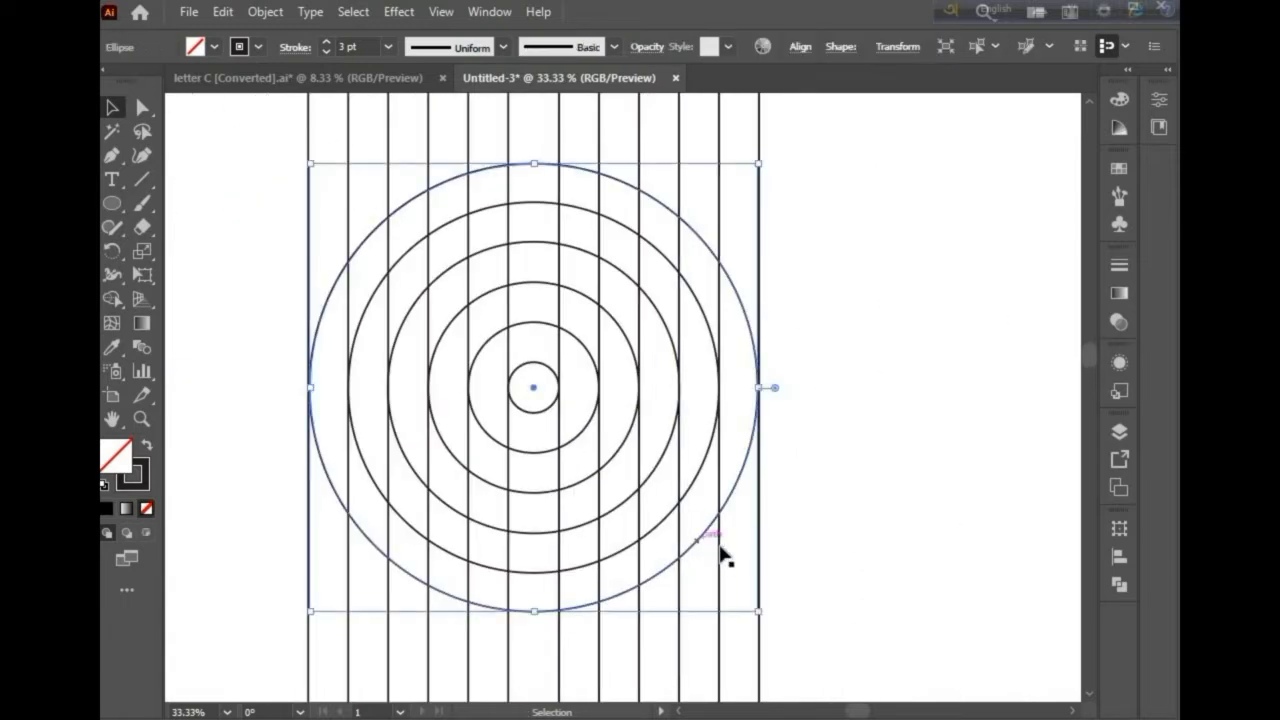
{"action": "left_click_drag", "start_coordinate": [756, 614], "coordinate": [761, 618]}
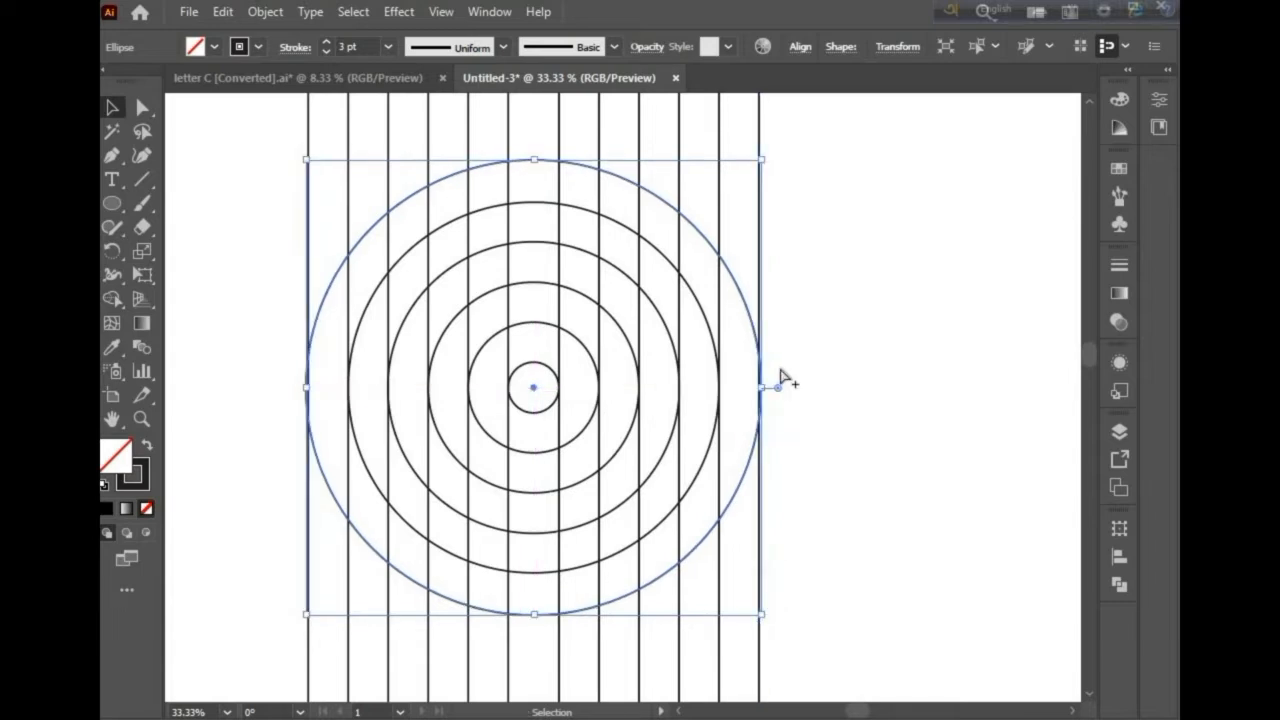
{"action": "scroll", "coordinate": [720, 429], "scroll_direction": "up", "scroll_amount": 2, "text": "alt"}
{"action": "scroll", "coordinate": [725, 427], "scroll_direction": "down", "scroll_amount": 2, "text": "alt"}
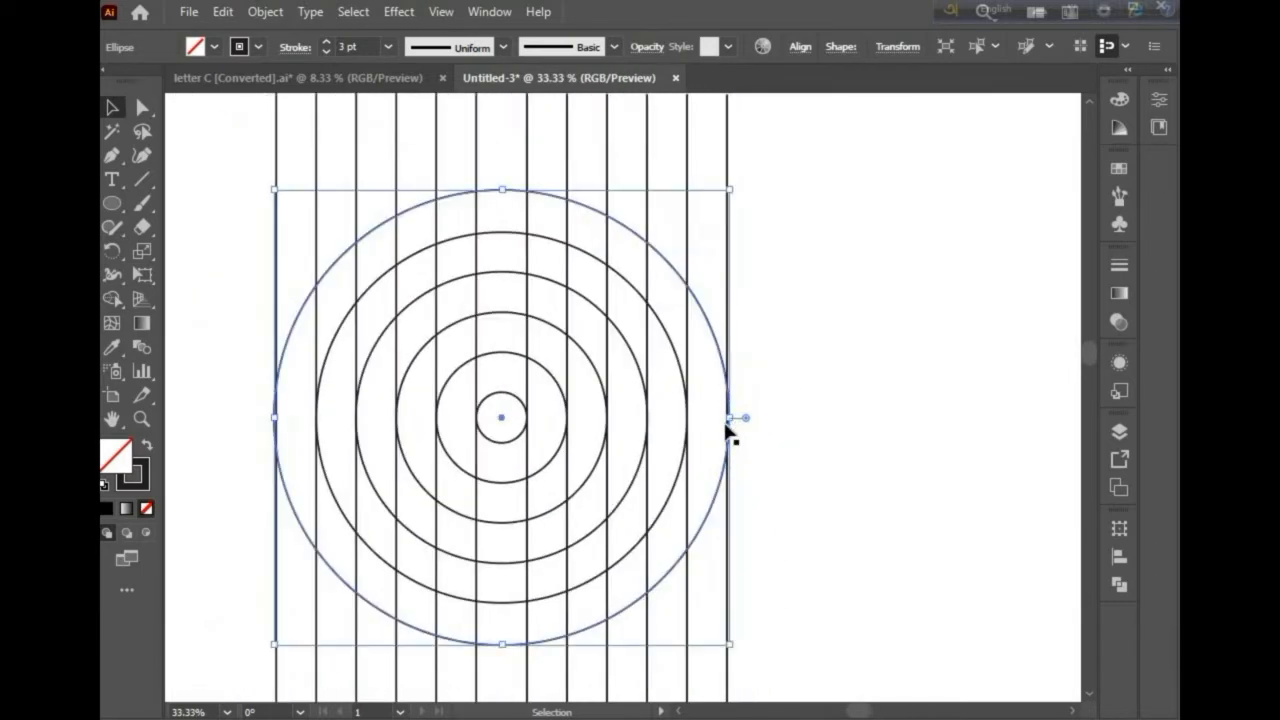
Step: Select all the concentric circles and group them
{"action": "scroll", "coordinate": [700, 446], "scroll_direction": "left", "scroll_amount": 3}
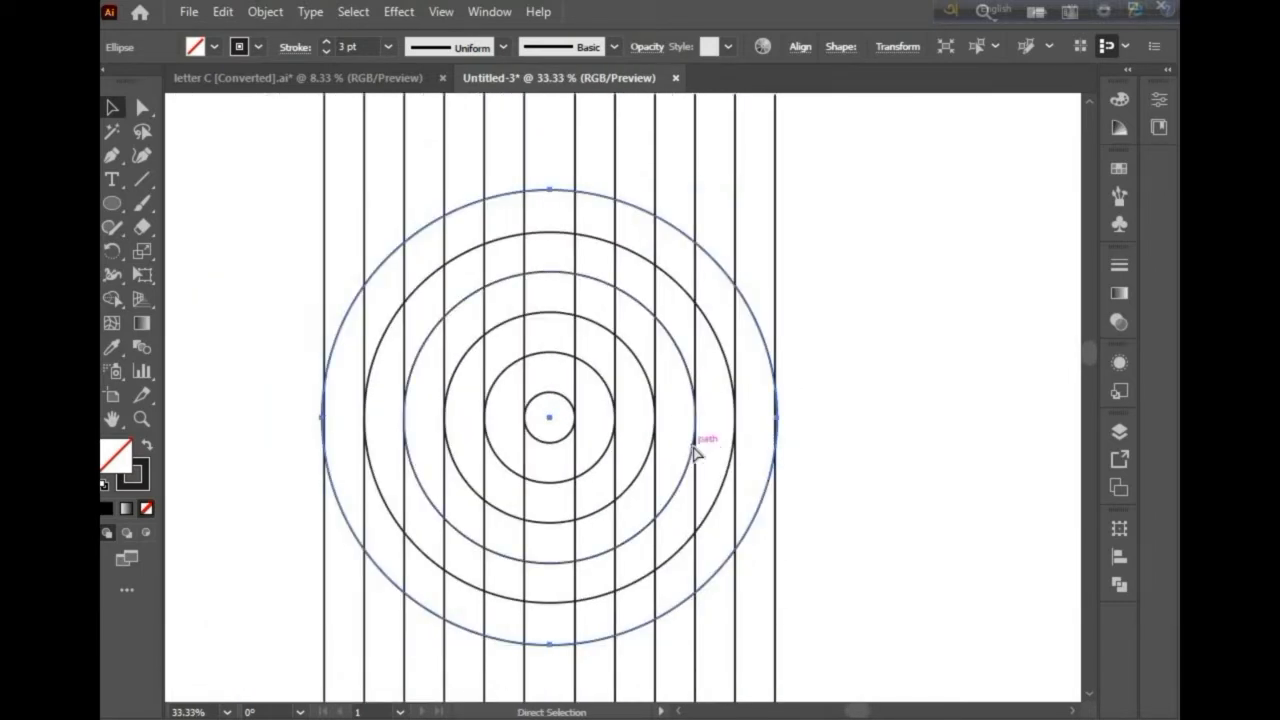
{"action": "scroll", "coordinate": [694, 445], "scroll_direction": "down", "scroll_amount": 3}
{"action": "scroll", "coordinate": [690, 441], "scroll_direction": "down", "scroll_amount": 1, "text": "alt"}
{"action": "scroll", "coordinate": [654, 426], "scroll_direction": "down", "scroll_amount": 2}
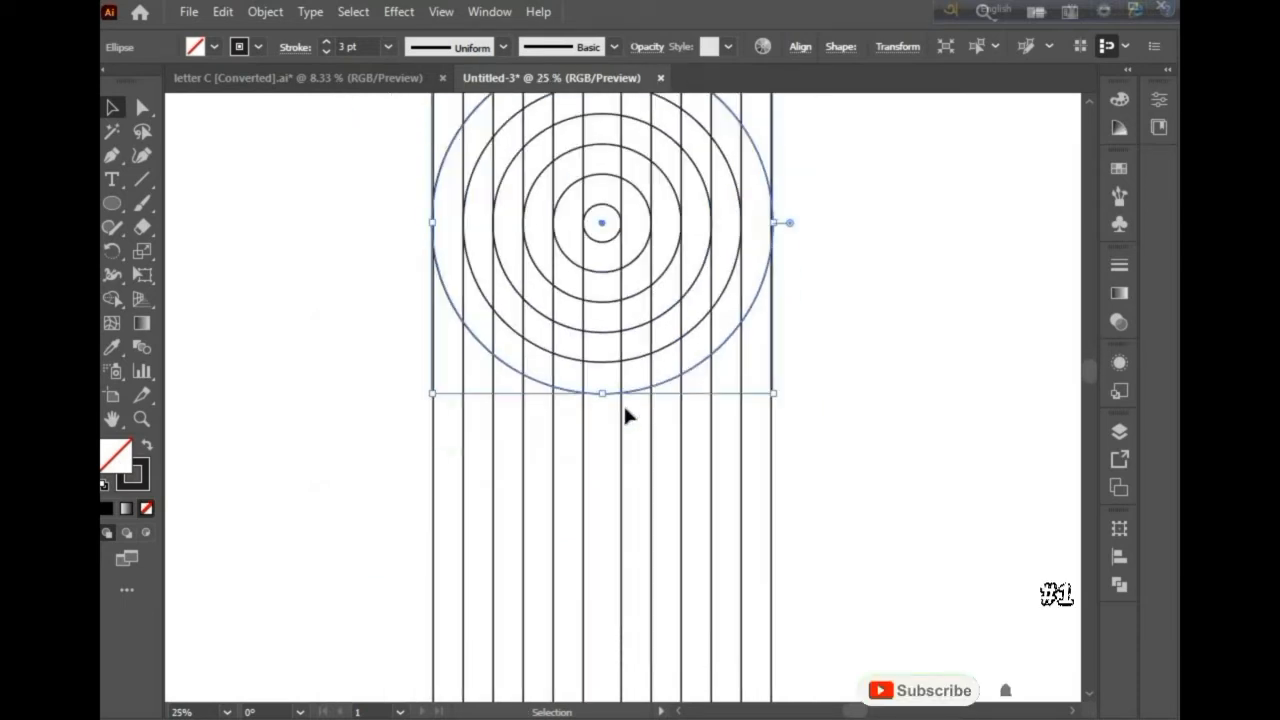
{"action": "left_click", "coordinate": [603, 263]}
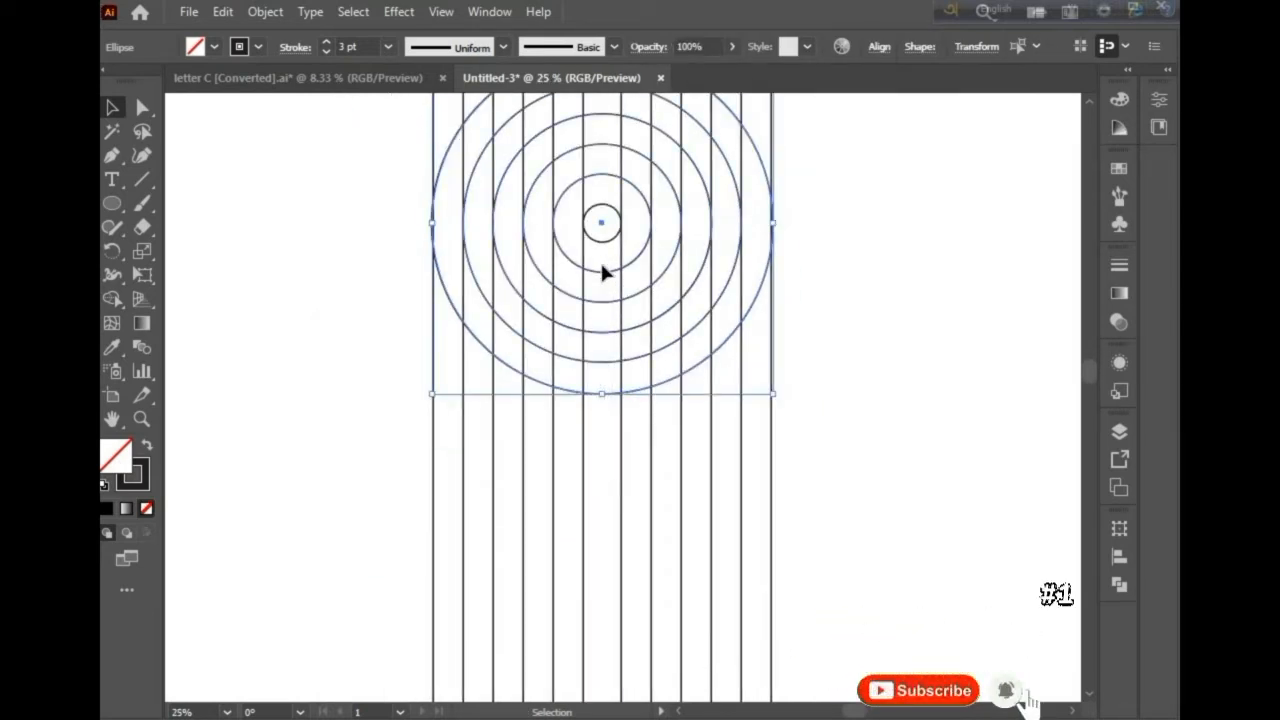
{"action": "right_click", "coordinate": [602, 264]}
{"action": "left_click", "coordinate": [659, 390]}
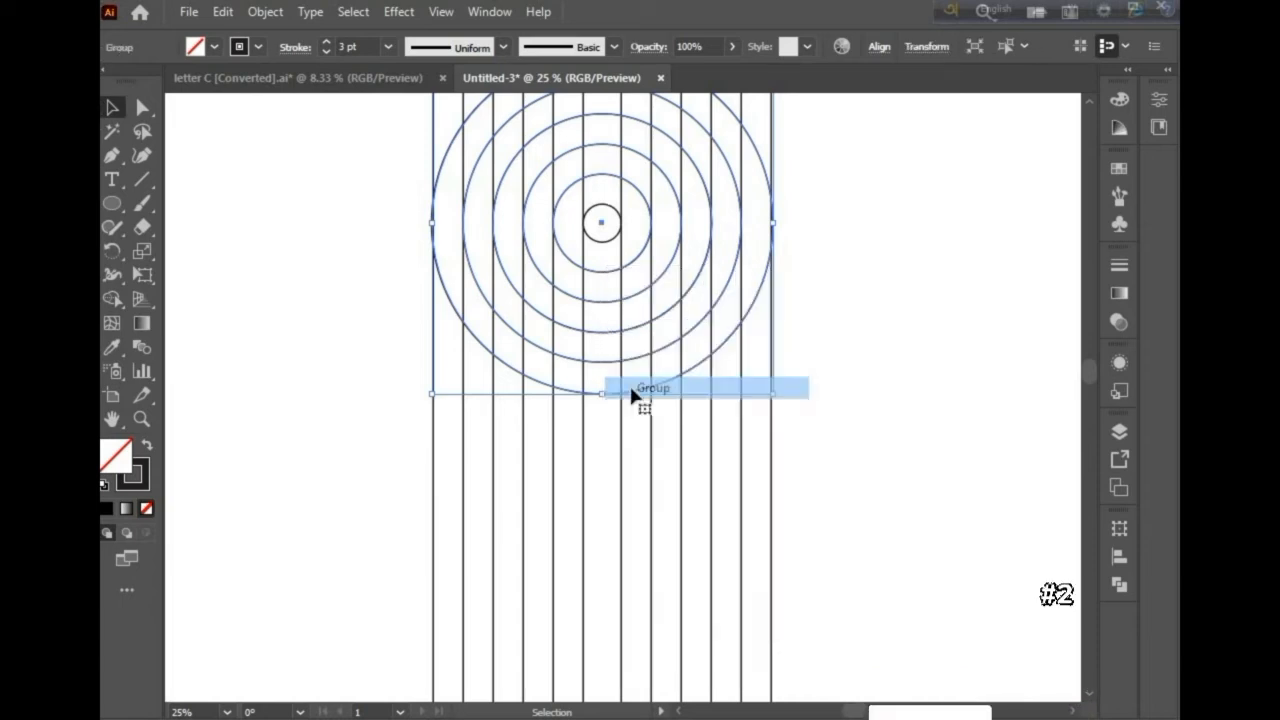
Step: Duplicate the circle group and move the copy straight down so it overlaps the lower half of the original
{"action": "scroll", "coordinate": [602, 393], "scroll_direction": "down", "scroll_amount": 1}
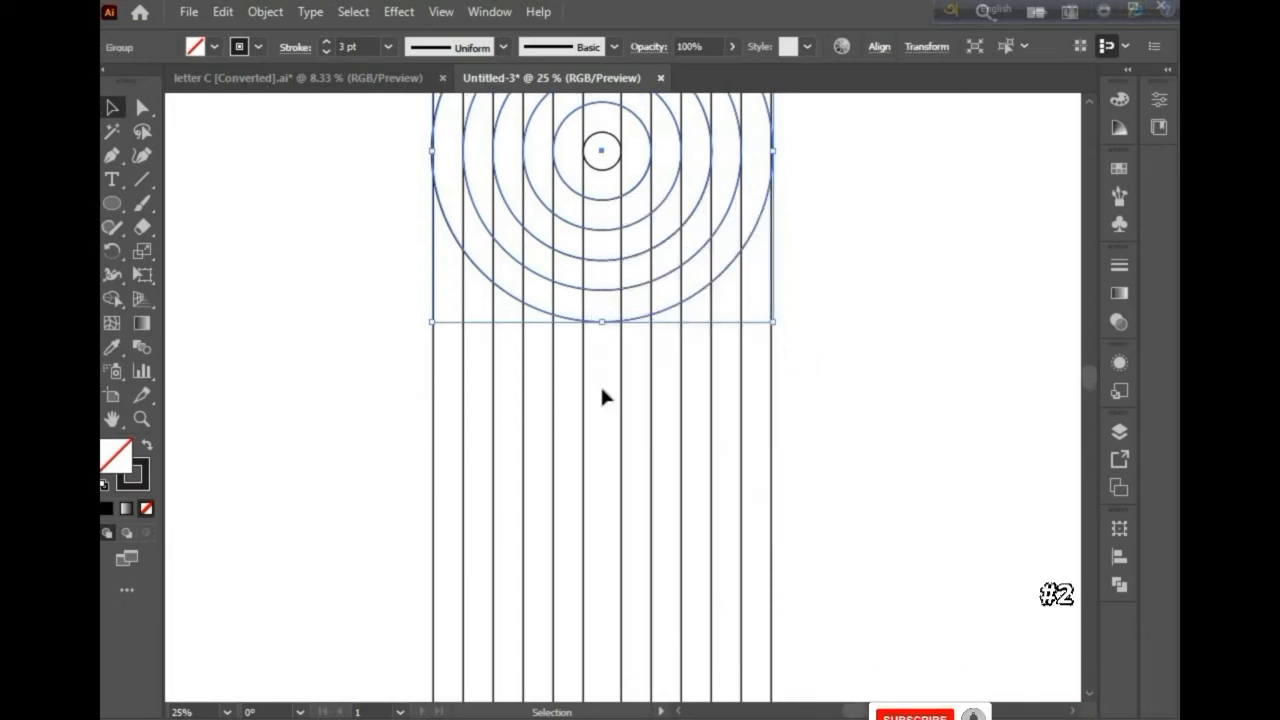
{"action": "key", "text": "a"}
{"action": "left_click_drag", "start_coordinate": [609, 294], "coordinate": [606, 486]}
{"action": "scroll", "coordinate": [408, 400], "scroll_direction": "up", "scroll_amount": 2}
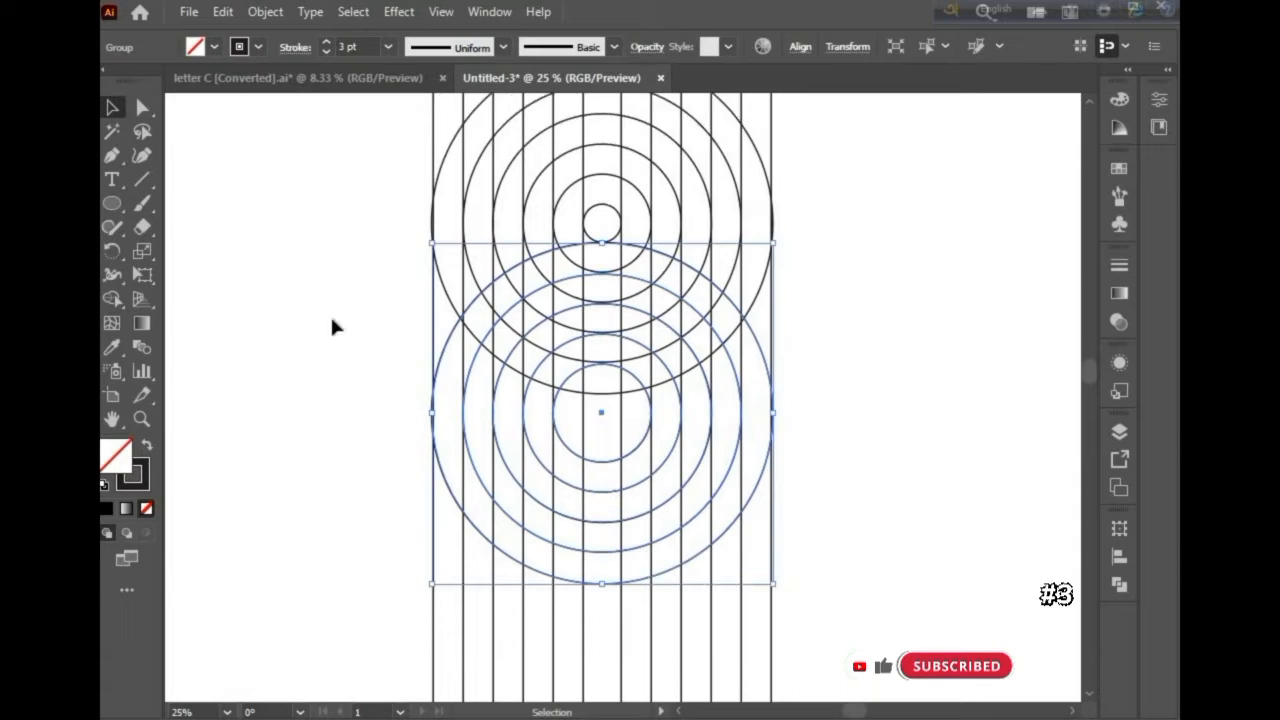
Step: Draw a long horizontal line across both circle groups with the Line tool and nudge it up slightly
{"action": "left_click", "coordinate": [141, 179]}
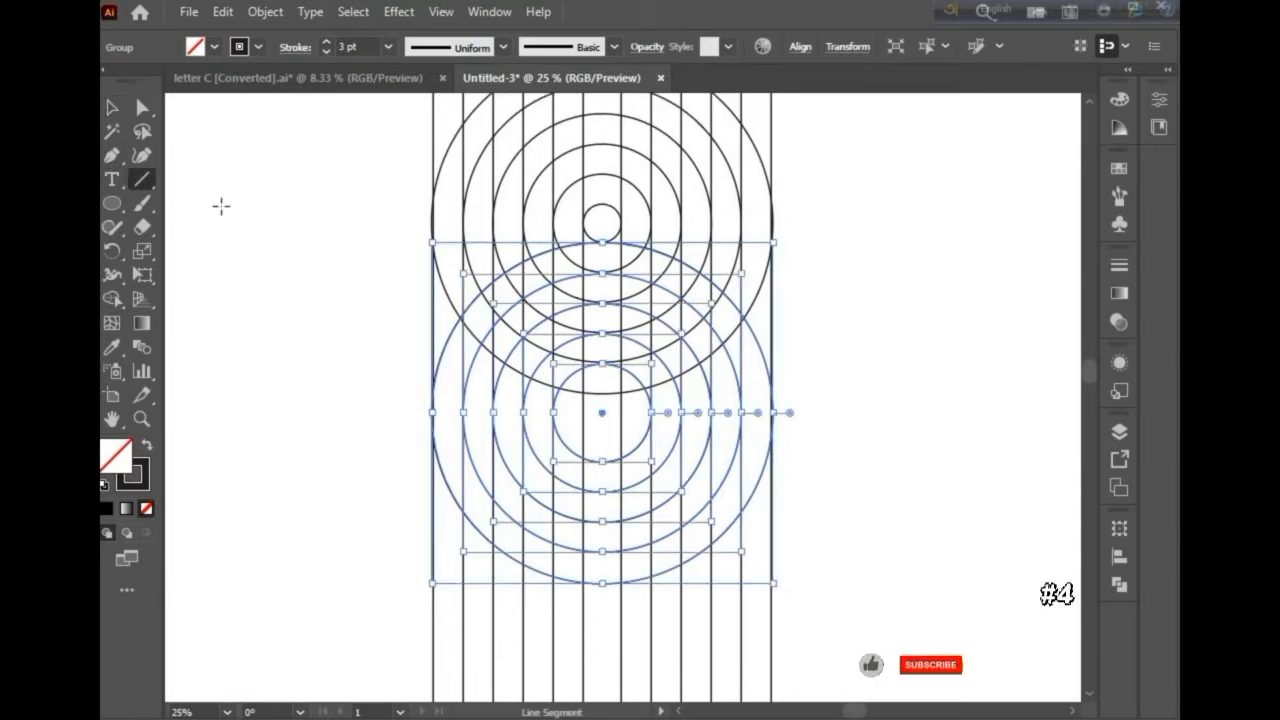
{"action": "left_click", "coordinate": [112, 107]}
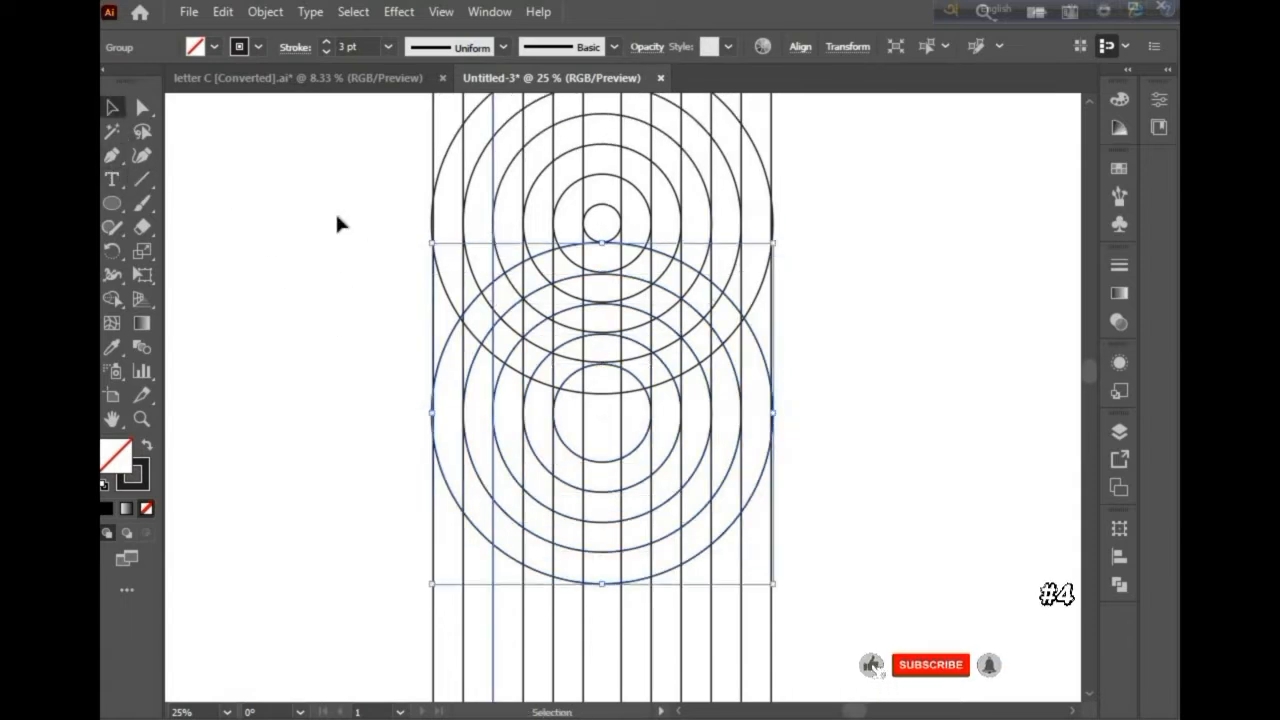
{"action": "left_click", "coordinate": [493, 212]}
{"action": "left_click", "coordinate": [141, 179]}
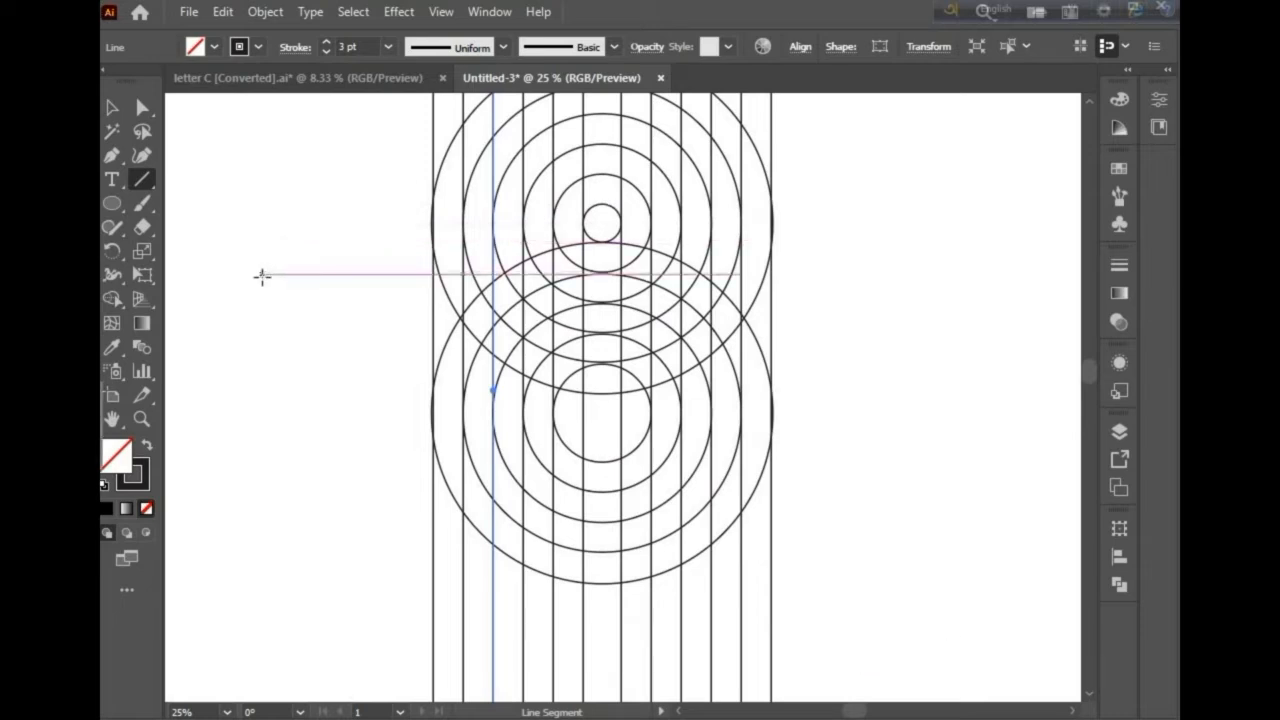
{"action": "left_click_drag", "start_coordinate": [261, 275], "coordinate": [914, 303]}
{"action": "scroll", "coordinate": [628, 285], "scroll_direction": "up", "scroll_amount": 3}
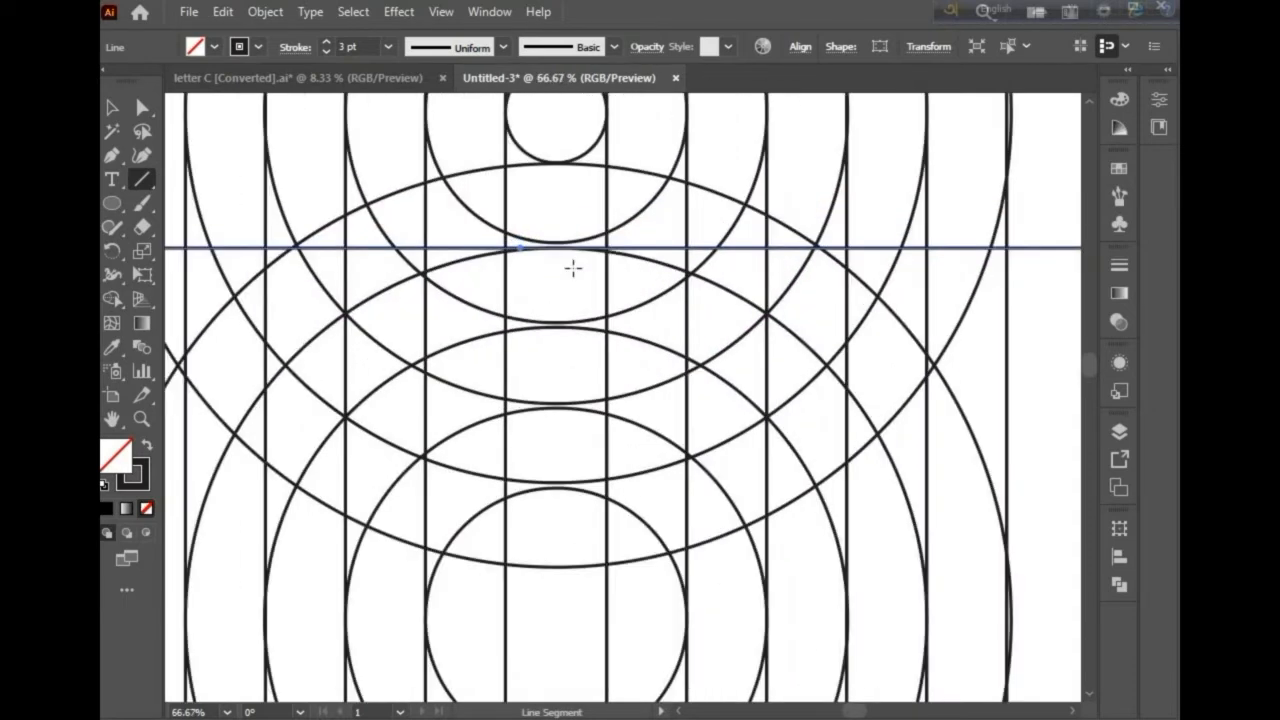
{"action": "key", "text": "Up"}
{"action": "key", "text": "Up"}
{"action": "key", "text": "Up"}
{"action": "key", "text": "Up"}
{"action": "key", "text": "Up"}
{"action": "key", "text": "Up"}
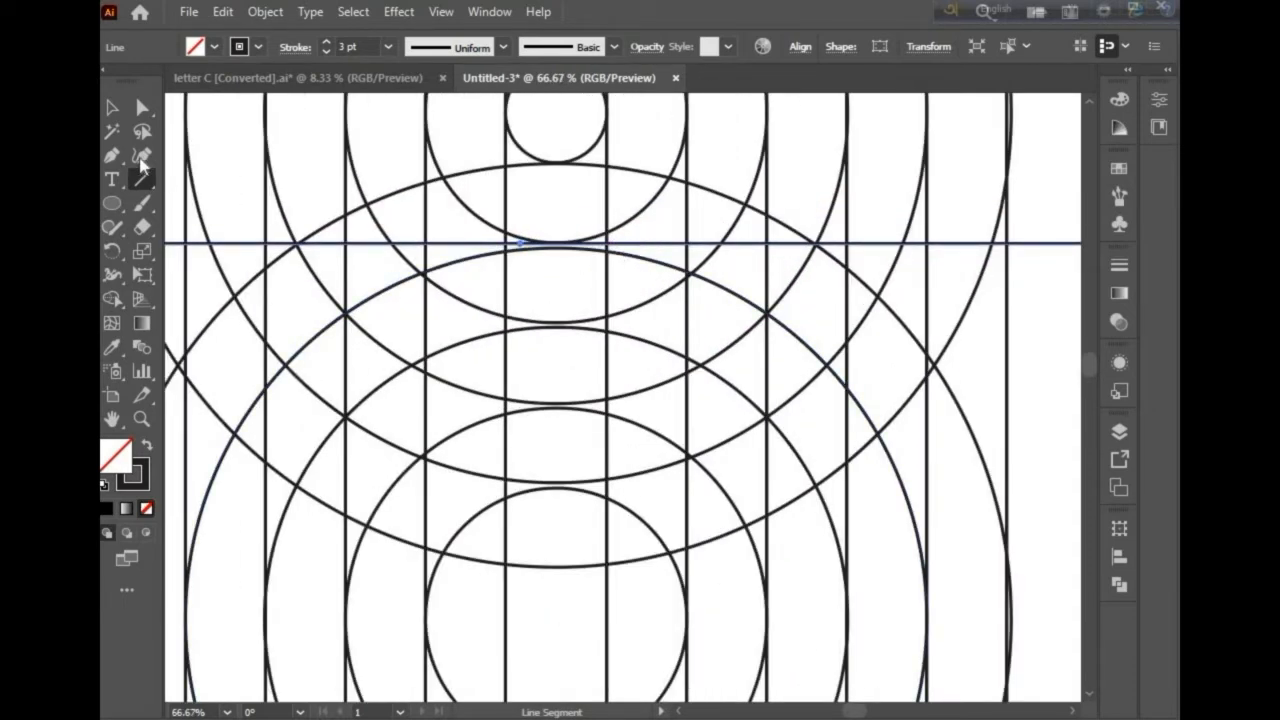
Step: Copy the horizontal line downward to make four evenly spaced horizontal lines
{"action": "left_click", "coordinate": [112, 107]}
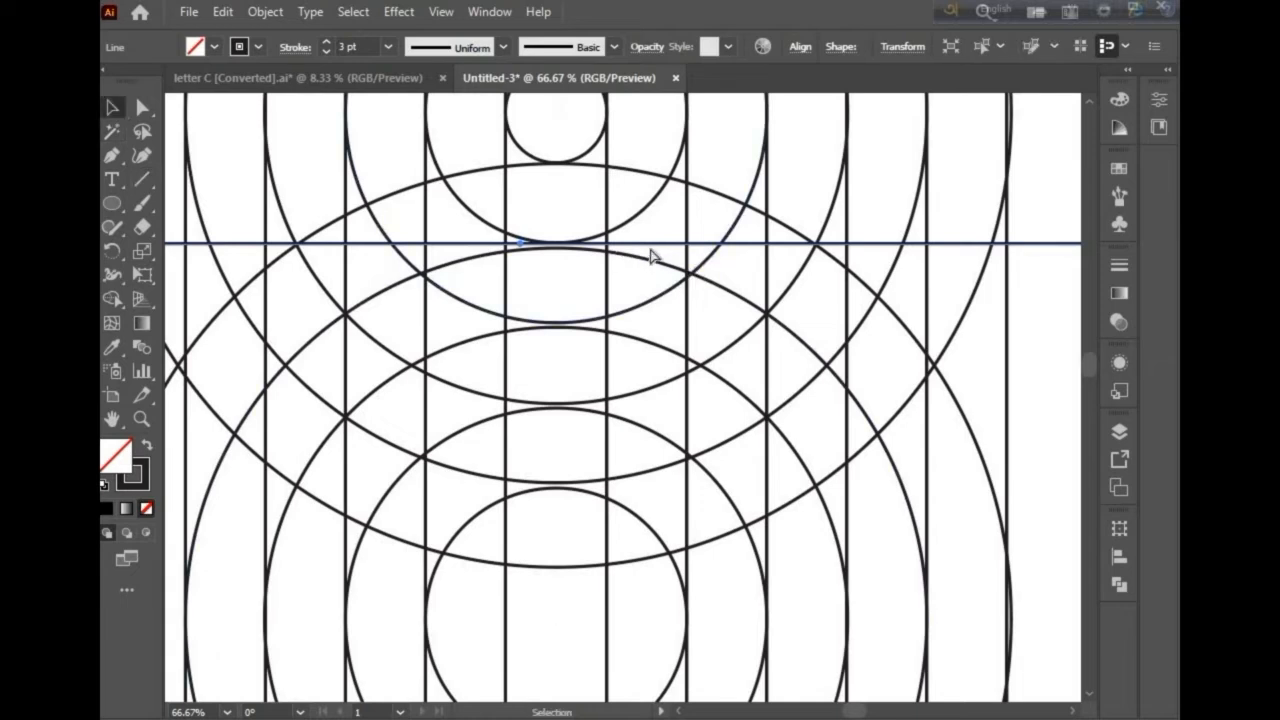
{"action": "left_click_drag", "start_coordinate": [650, 248], "coordinate": [645, 496]}
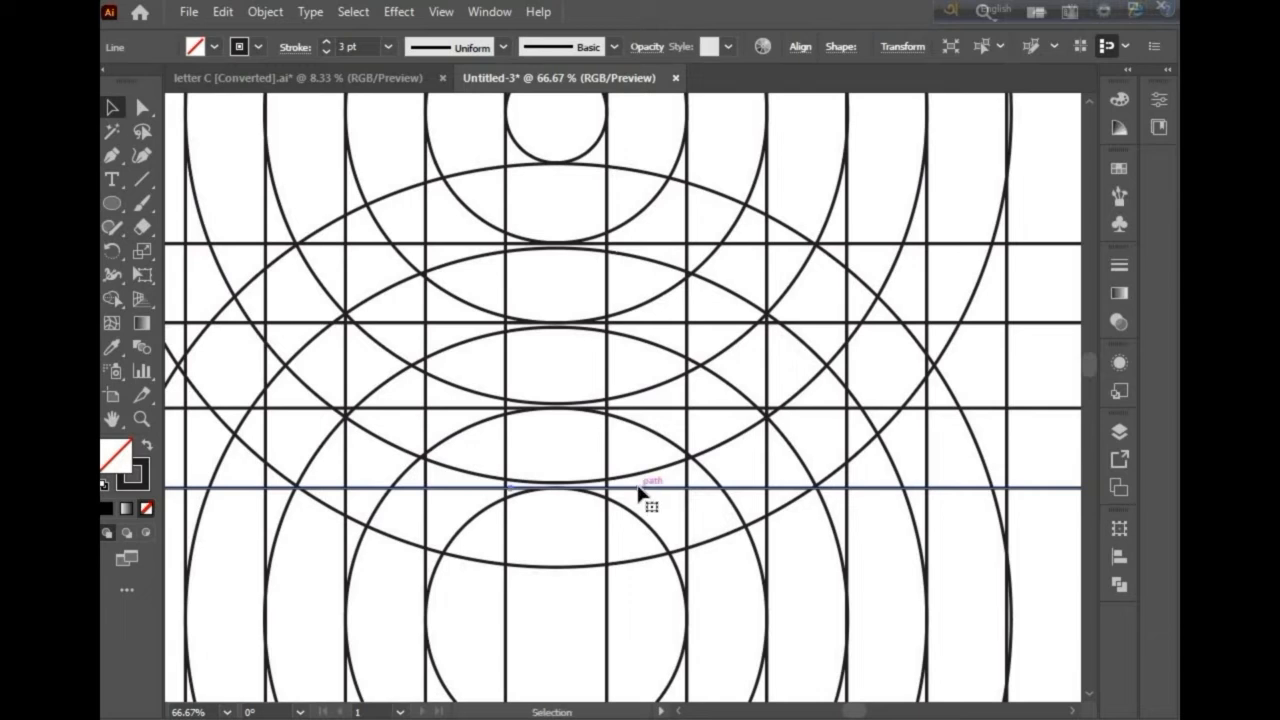
Step: Draw a small circle about 116 px in diameter on the top horizontal line beside the outer rings
{"action": "scroll", "coordinate": [641, 487], "scroll_direction": "down", "scroll_amount": 2}
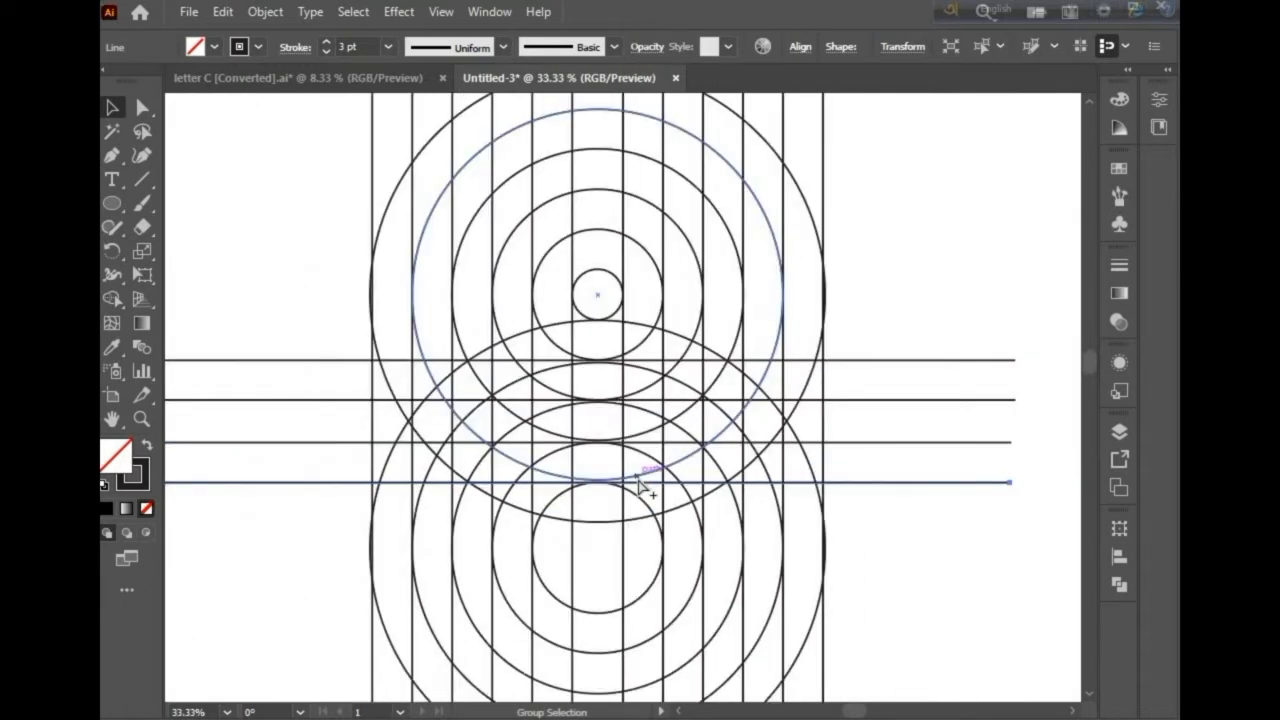
{"action": "scroll", "coordinate": [396, 415], "scroll_direction": "left", "scroll_amount": 3}
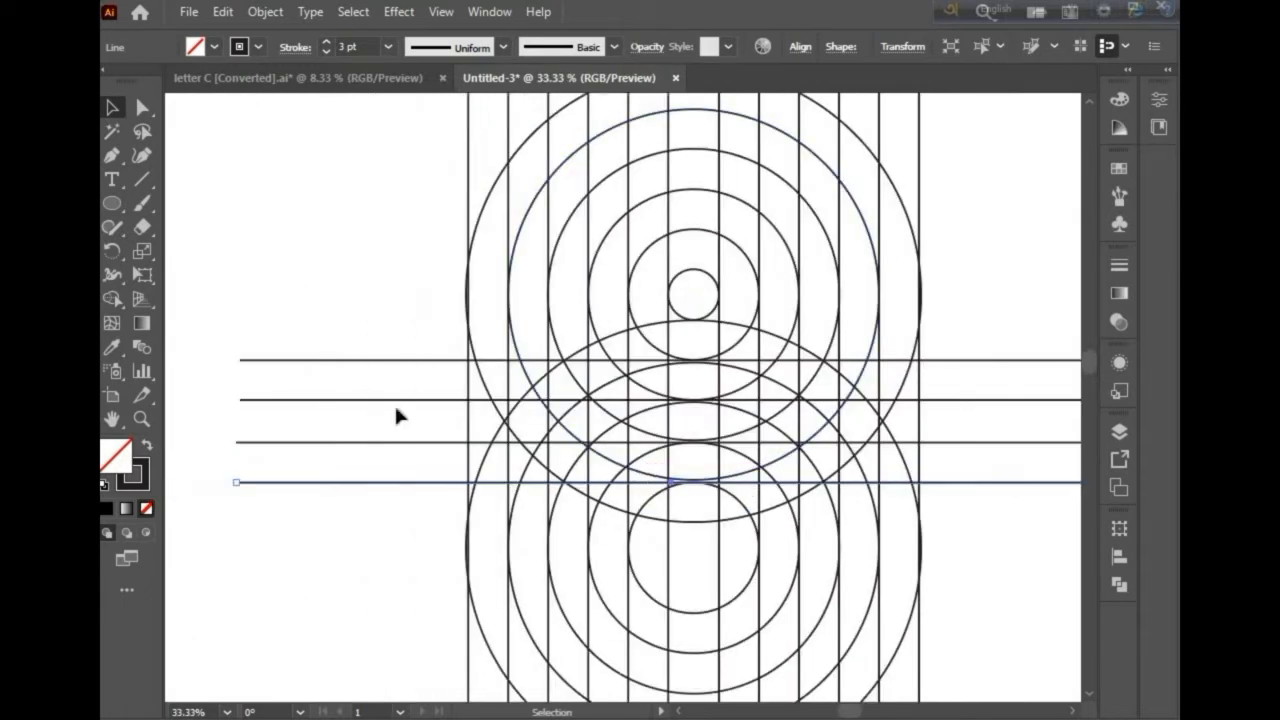
{"action": "left_click", "coordinate": [112, 203]}
{"action": "scroll", "coordinate": [901, 358], "scroll_direction": "up", "scroll_amount": 2}
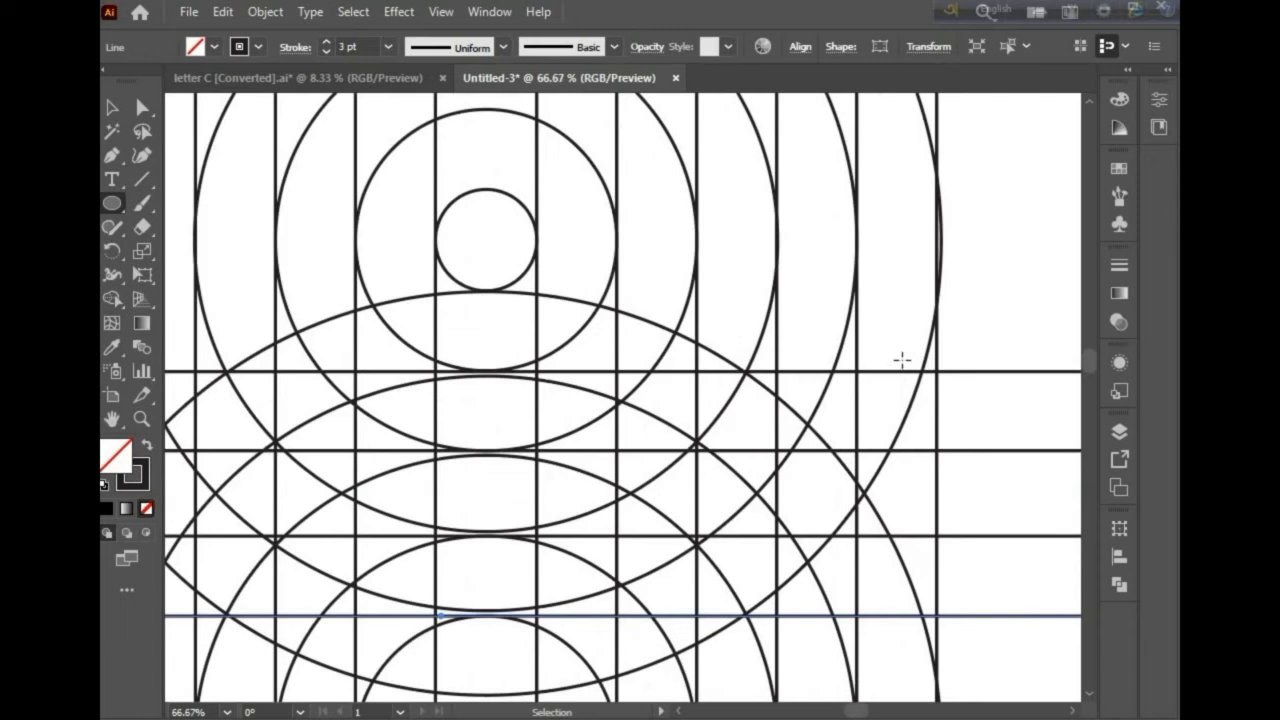
{"action": "left_click_drag", "start_coordinate": [894, 359], "coordinate": [918, 412]}
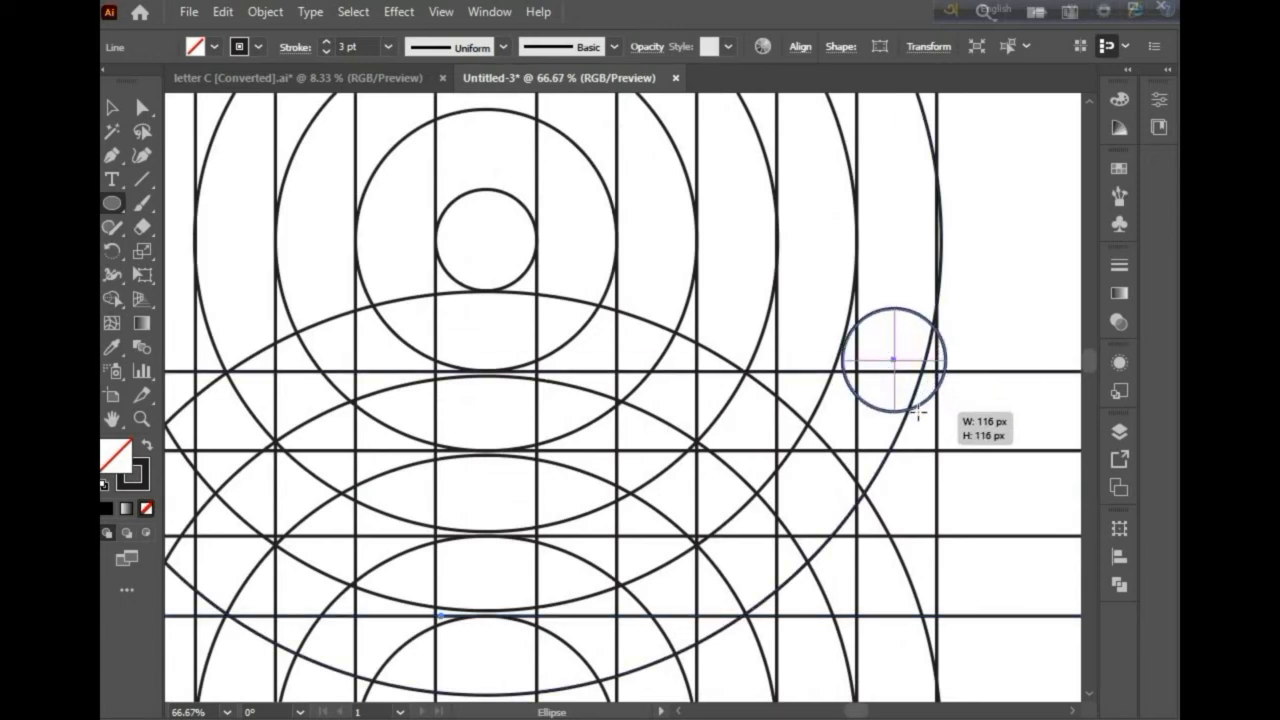
{"action": "left_click_drag", "start_coordinate": [918, 412], "coordinate": [918, 412]}
Step: Copy the small circle down and to the left onto a lower horizontal line inside the lower rings
{"action": "scroll", "coordinate": [914, 409], "scroll_direction": "down", "scroll_amount": 3}
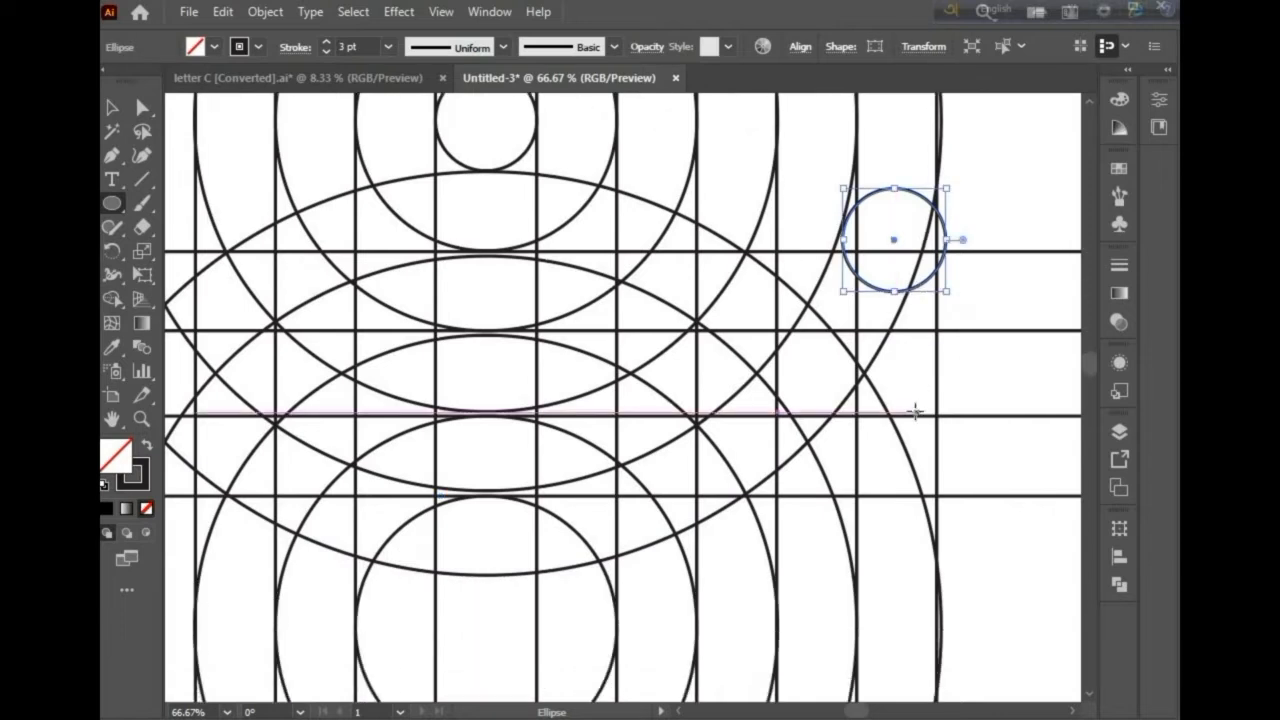
{"action": "scroll", "coordinate": [837, 449], "scroll_direction": "left", "scroll_amount": 1}
{"action": "scroll", "coordinate": [837, 450], "scroll_direction": "left", "scroll_amount": 1}
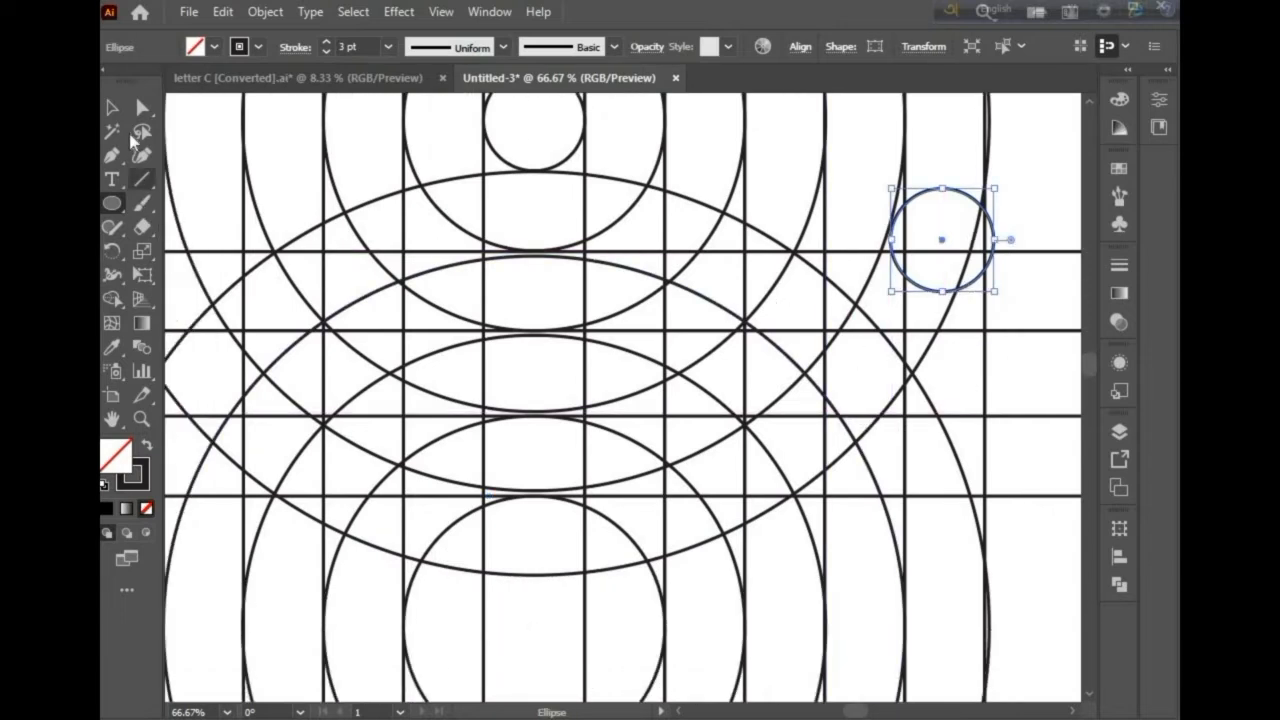
{"action": "left_click", "coordinate": [112, 109]}
{"action": "left_click_drag", "start_coordinate": [942, 288], "coordinate": [701, 578]}
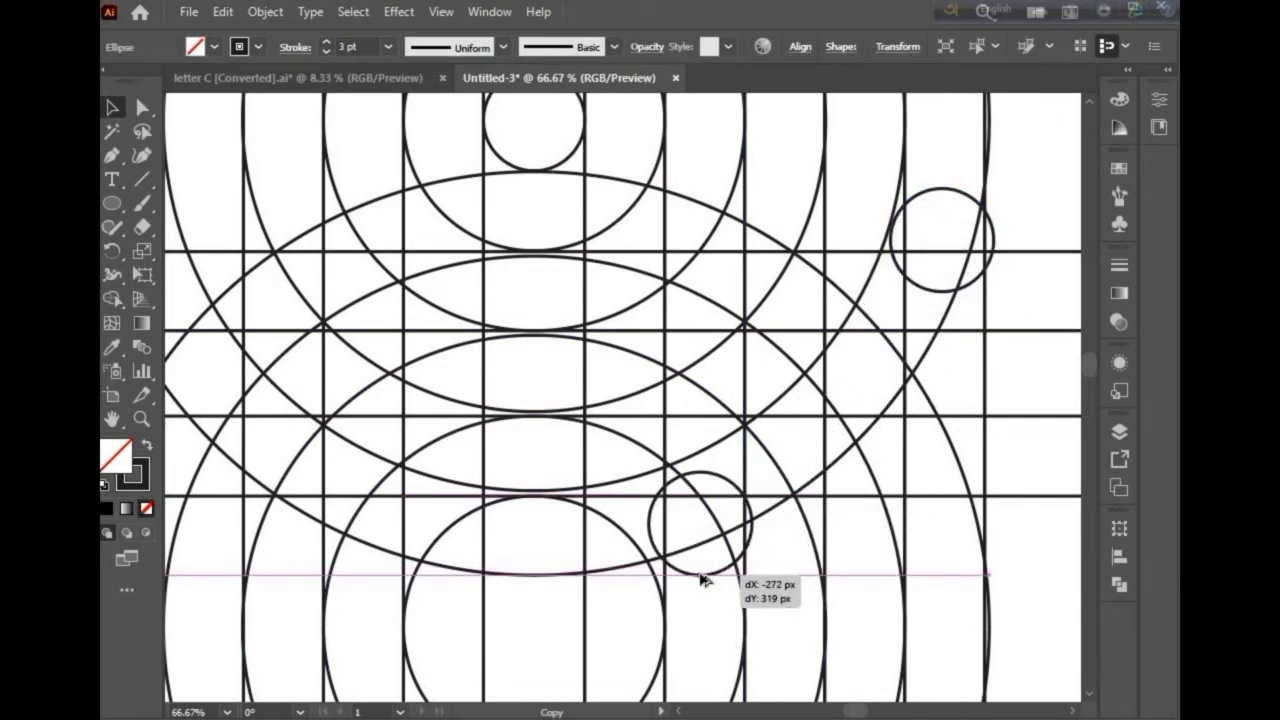
{"action": "mouse_move", "coordinate": [700, 578]}
{"action": "left_mouse_down"}
{"action": "mouse_move", "coordinate": [683, 579]}
{"action": "mouse_move", "coordinate": [705, 583]}
{"action": "left_mouse_up"}
Step: Select all the artwork and, with Shape Builder and a #261515 fill, merge the small upper circle with the neighbouring ring segment
{"action": "scroll", "coordinate": [703, 582], "scroll_direction": "down", "scroll_amount": 2, "text": "alt"}
{"action": "scroll", "coordinate": [705, 550], "scroll_direction": "down", "scroll_amount": 3}
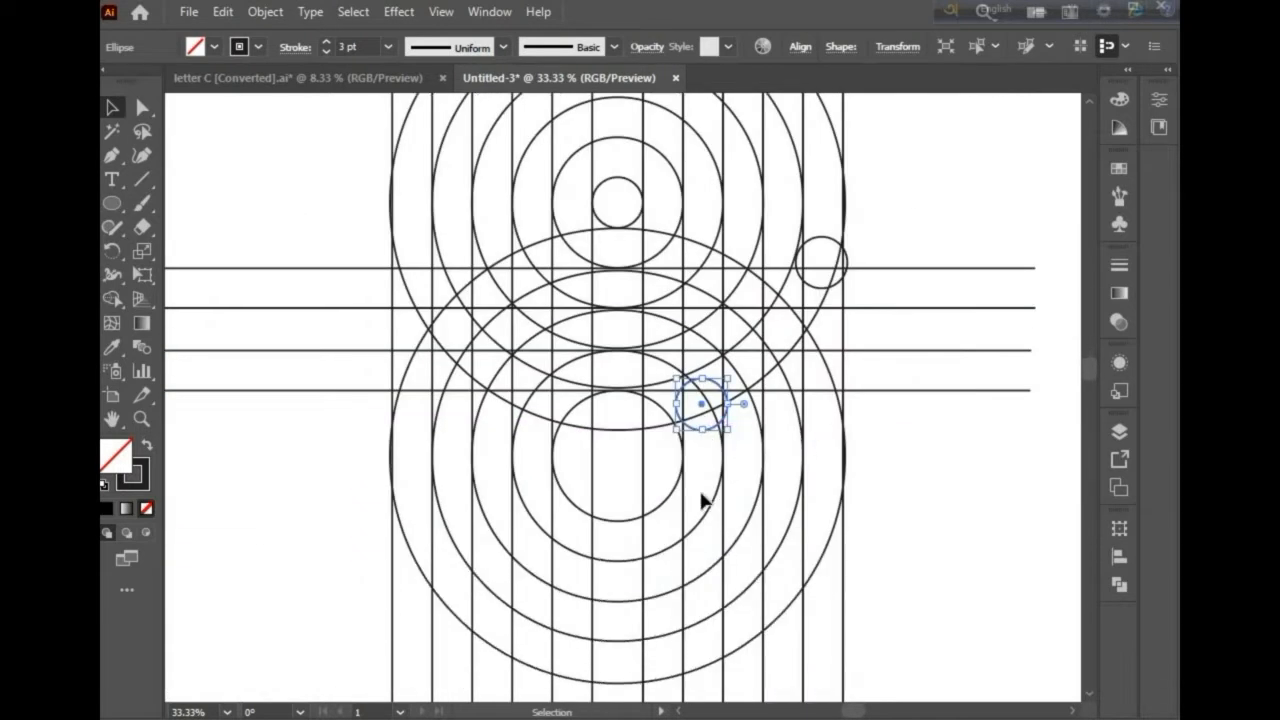
{"action": "scroll", "coordinate": [709, 514], "scroll_direction": "up", "scroll_amount": 1}
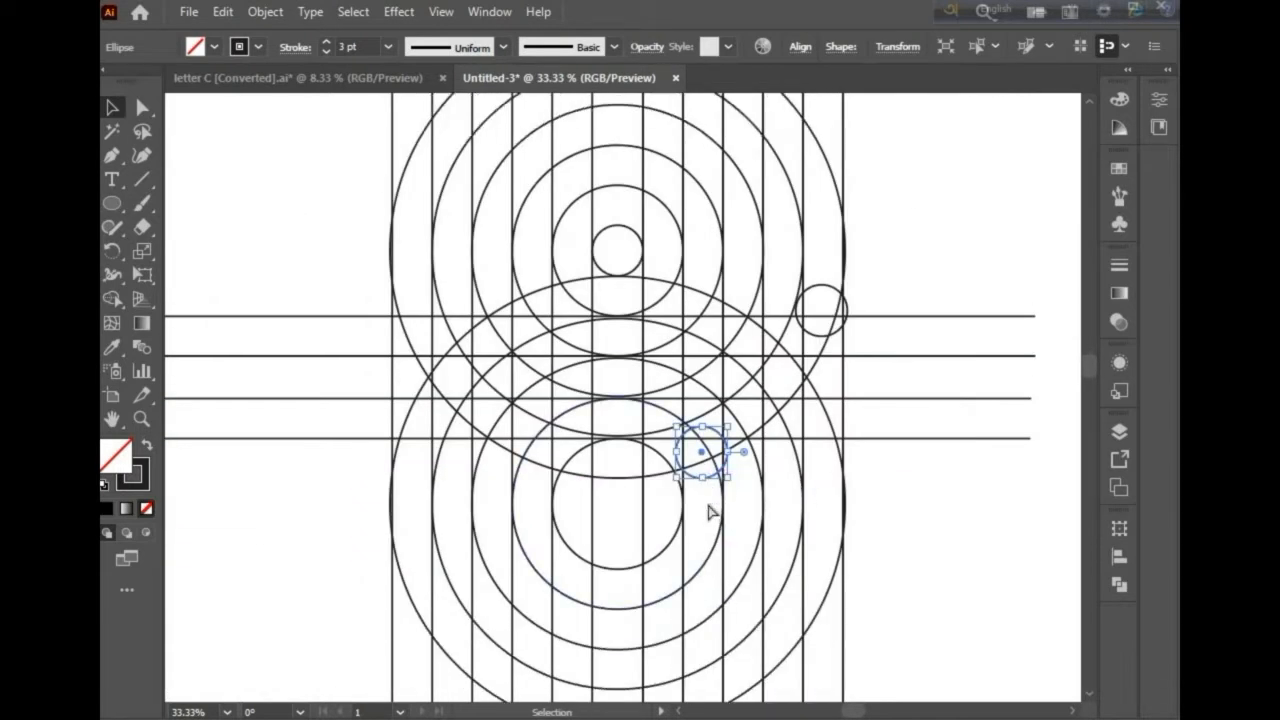
{"action": "scroll", "coordinate": [709, 514], "scroll_direction": "down", "scroll_amount": 1, "text": "alt"}
{"action": "left_click_drag", "start_coordinate": [243, 137], "coordinate": [937, 675]}
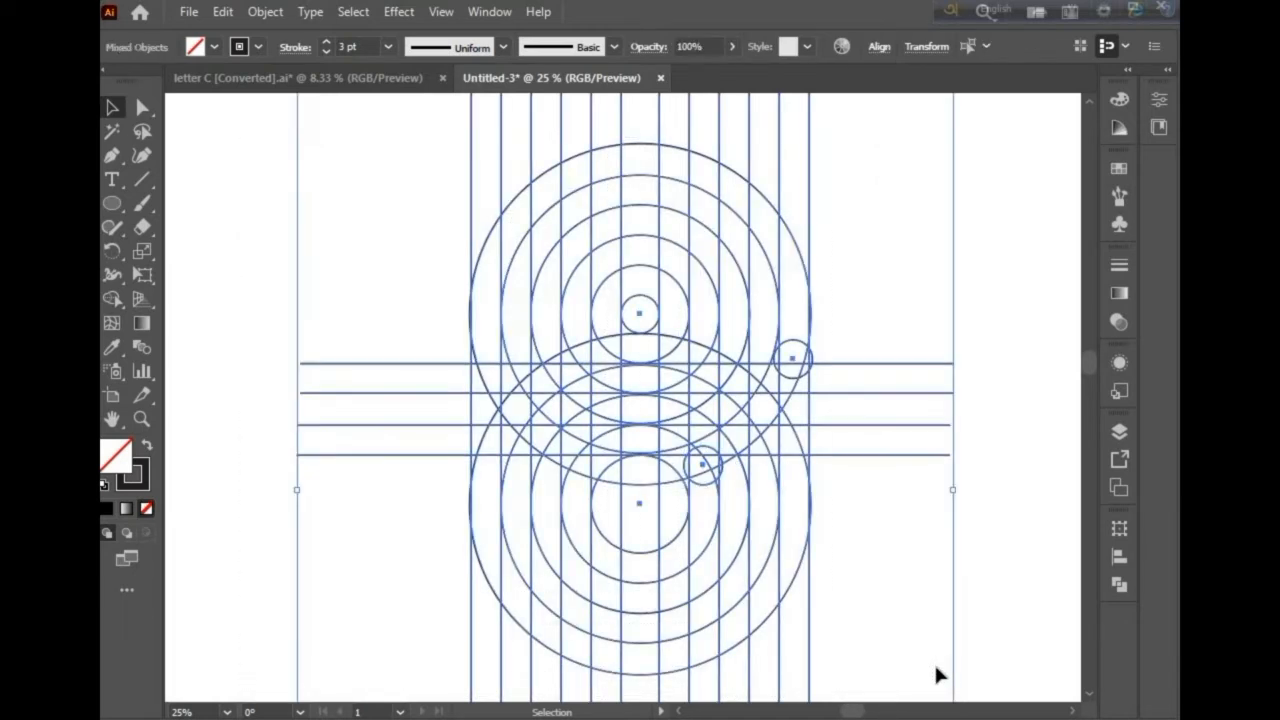
{"action": "left_click", "coordinate": [113, 298]}
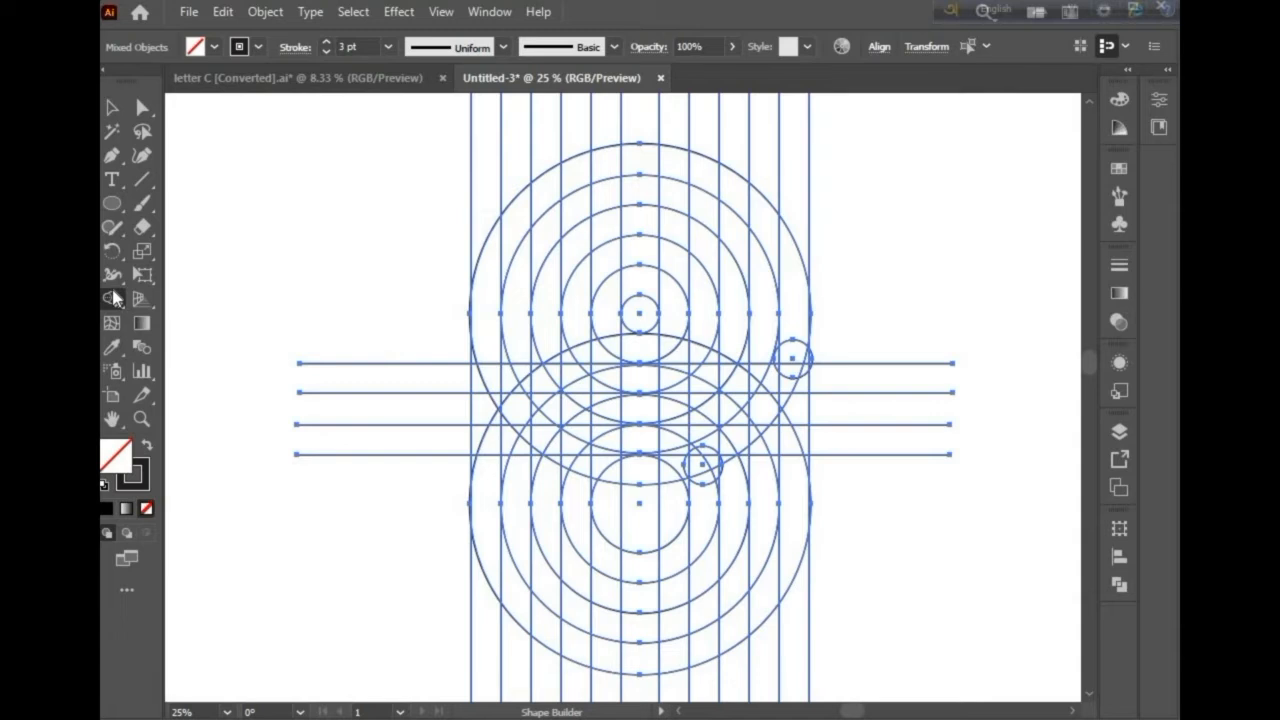
{"action": "double_click", "coordinate": [112, 453]}
{"action": "left_click", "coordinate": [627, 451]}
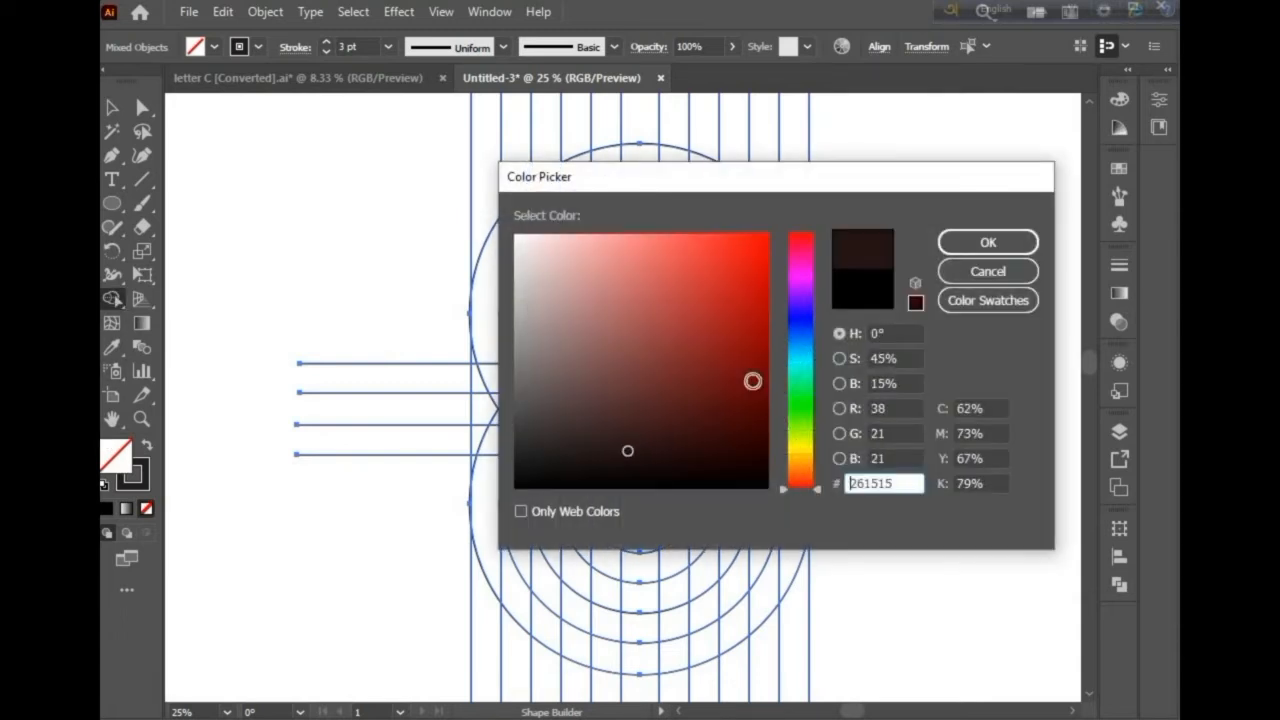
{"action": "left_click", "coordinate": [1012, 245]}
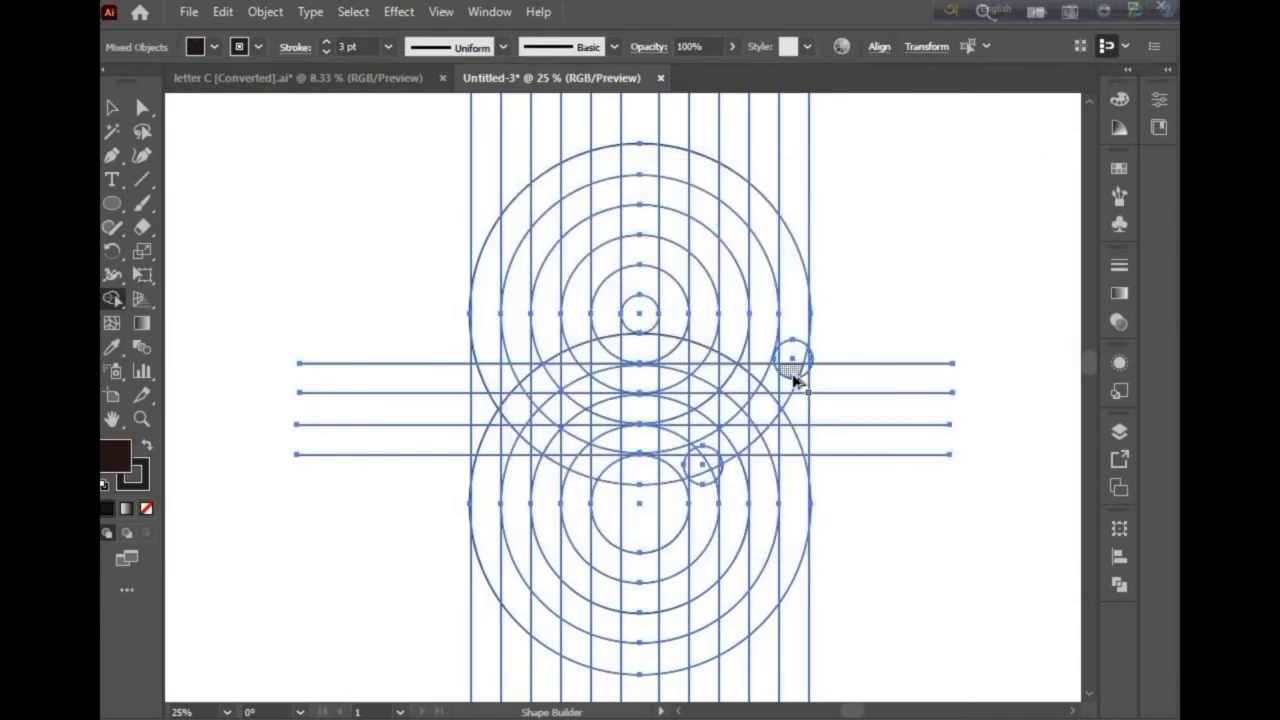
{"action": "scroll", "coordinate": [793, 380], "scroll_direction": "up", "scroll_amount": 3}
{"action": "left_click_drag", "start_coordinate": [815, 373], "coordinate": [836, 342]}
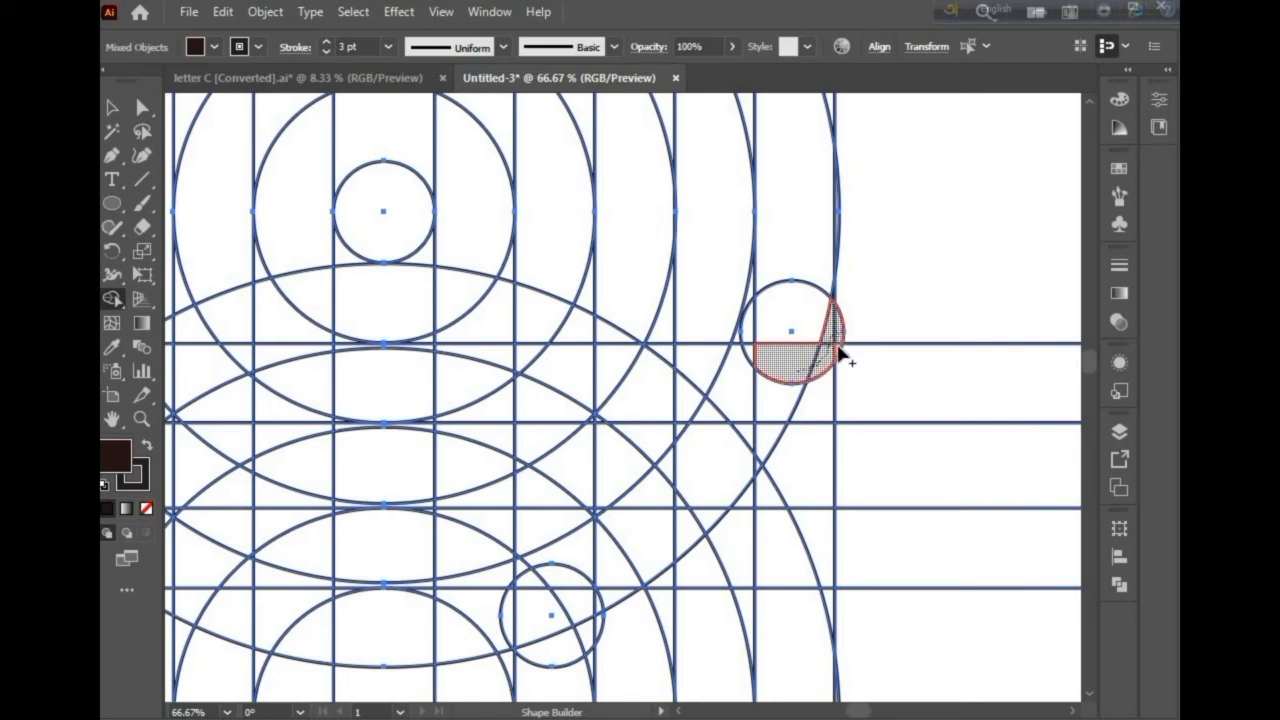
Step: Merge the outer ring segments on the right side upward from the small circle into one filled arc
{"action": "mouse_move", "coordinate": [767, 330]}
{"action": "left_mouse_down"}
{"action": "mouse_move", "coordinate": [751, 345]}
{"action": "mouse_move", "coordinate": [771, 337]}
{"action": "left_mouse_up"}
{"action": "scroll", "coordinate": [771, 337], "scroll_direction": "up", "scroll_amount": 3}
{"action": "left_click", "coordinate": [788, 340]}
{"action": "scroll", "coordinate": [779, 330], "scroll_direction": "up", "scroll_amount": 3}
{"action": "left_click", "coordinate": [690, 268]}
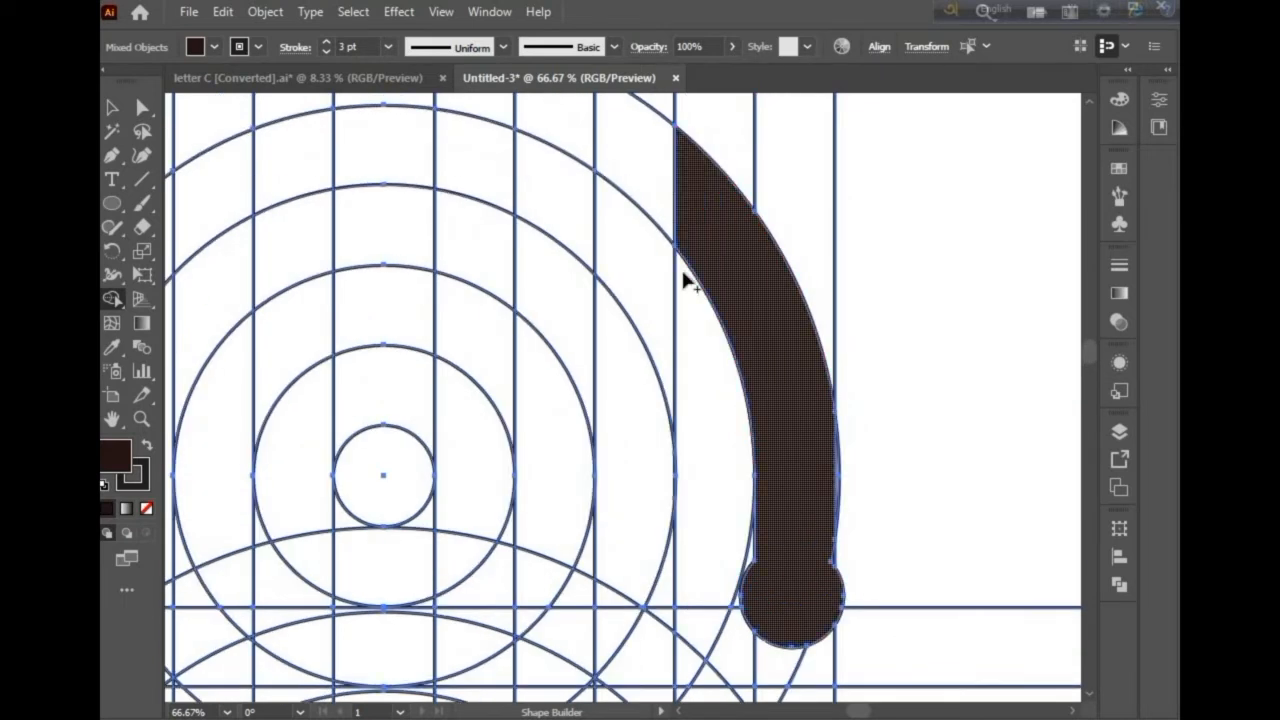
Step: Merge the top ring segments across the upper circles into the filled arc
{"action": "scroll", "coordinate": [765, 249], "scroll_direction": "left", "scroll_amount": 3}
{"action": "scroll", "coordinate": [846, 294], "scroll_direction": "up", "scroll_amount": 2}
{"action": "mouse_move", "coordinate": [846, 294]}
{"action": "left_mouse_down"}
{"action": "mouse_move", "coordinate": [693, 209]}
{"action": "mouse_move", "coordinate": [461, 167]}
{"action": "mouse_move", "coordinate": [264, 255]}
{"action": "mouse_move", "coordinate": [218, 300]}
{"action": "left_mouse_up"}
{"action": "scroll", "coordinate": [300, 314], "scroll_direction": "left", "scroll_amount": 3}
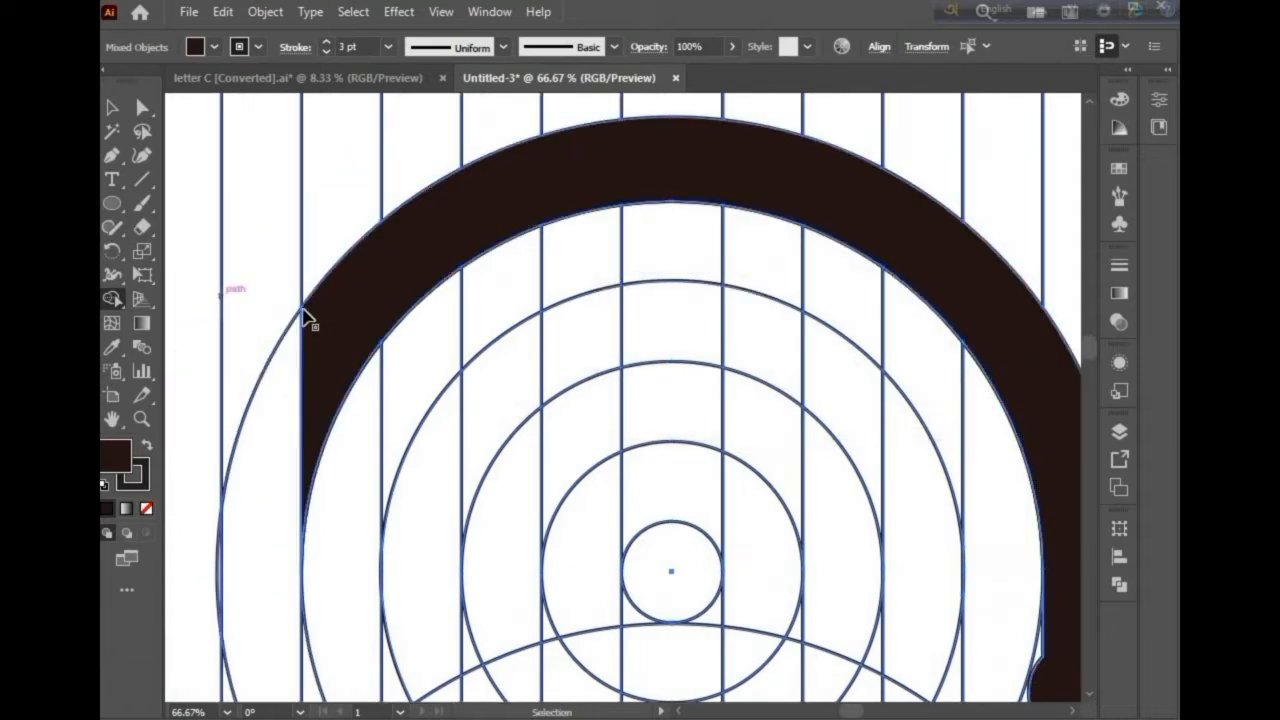
Step: Merge the ring segments down the left side to extend the filled stroke
{"action": "scroll", "coordinate": [305, 313], "scroll_direction": "down", "scroll_amount": 2}
{"action": "scroll", "coordinate": [294, 340], "scroll_direction": "down", "scroll_amount": 3}
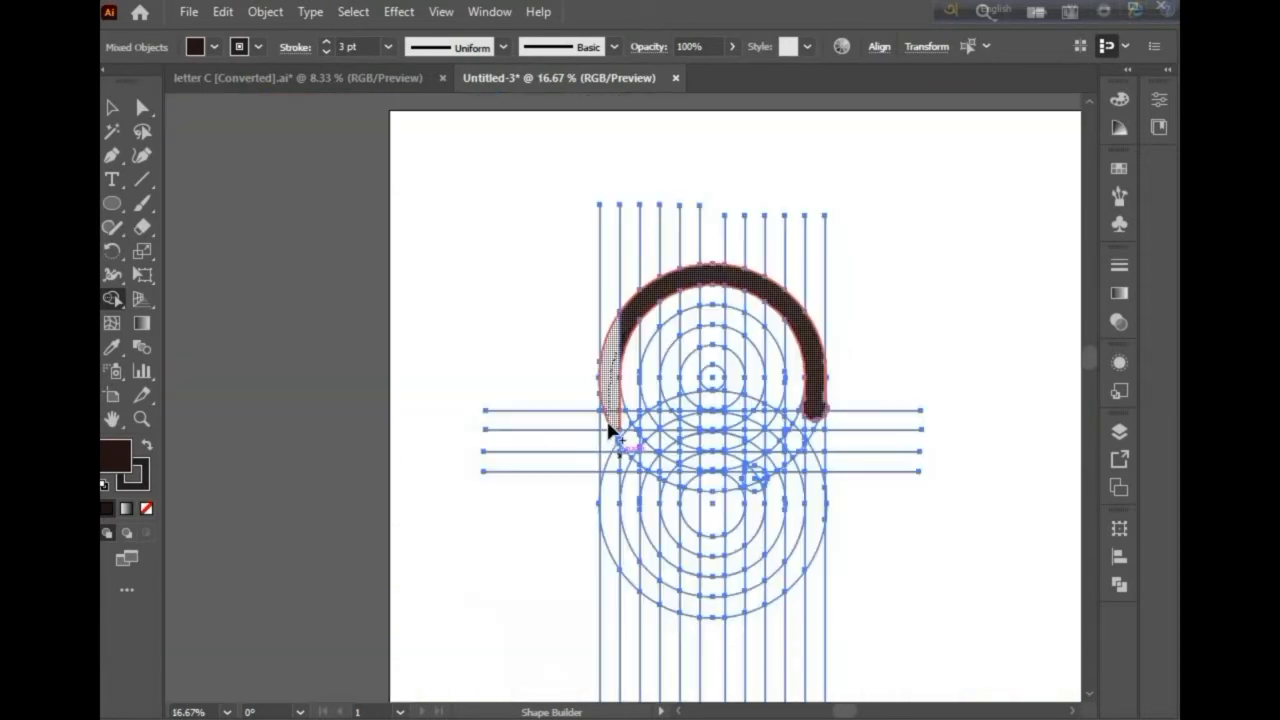
{"action": "left_click_drag", "start_coordinate": [608, 425], "coordinate": [617, 512]}
{"action": "scroll", "coordinate": [617, 437], "scroll_direction": "up", "scroll_amount": 4}
{"action": "left_click_drag", "start_coordinate": [630, 390], "coordinate": [626, 478]}
{"action": "mouse_move", "coordinate": [586, 280]}
{"action": "left_mouse_down"}
{"action": "mouse_move", "coordinate": [566, 316]}
{"action": "mouse_move", "coordinate": [575, 460]}
{"action": "left_mouse_up"}
{"action": "left_click_drag", "start_coordinate": [577, 538], "coordinate": [568, 576]}
Step: Merge the bottom arc segments of the lower rings, continuing the stroke around and up the right side
{"action": "scroll", "coordinate": [568, 576], "scroll_direction": "down", "scroll_amount": 4}
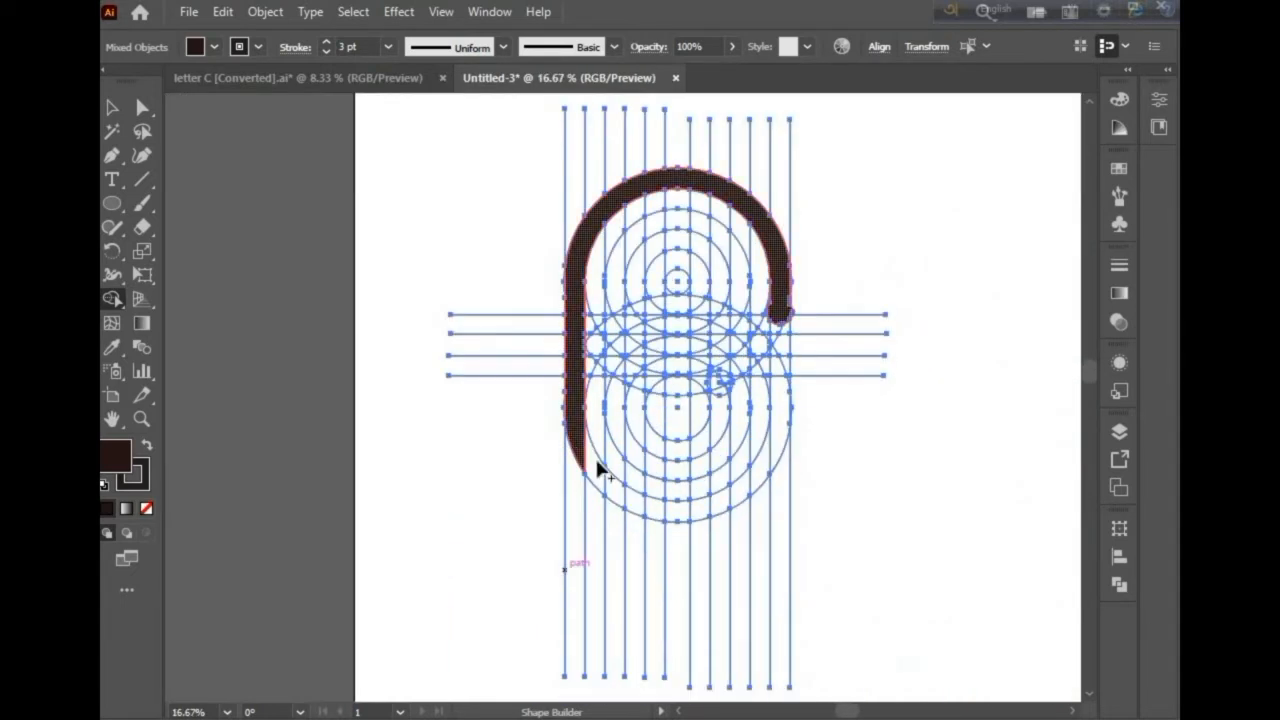
{"action": "mouse_move", "coordinate": [633, 506]}
{"action": "left_mouse_down"}
{"action": "mouse_move", "coordinate": [668, 516]}
{"action": "mouse_move", "coordinate": [748, 500]}
{"action": "left_mouse_up"}
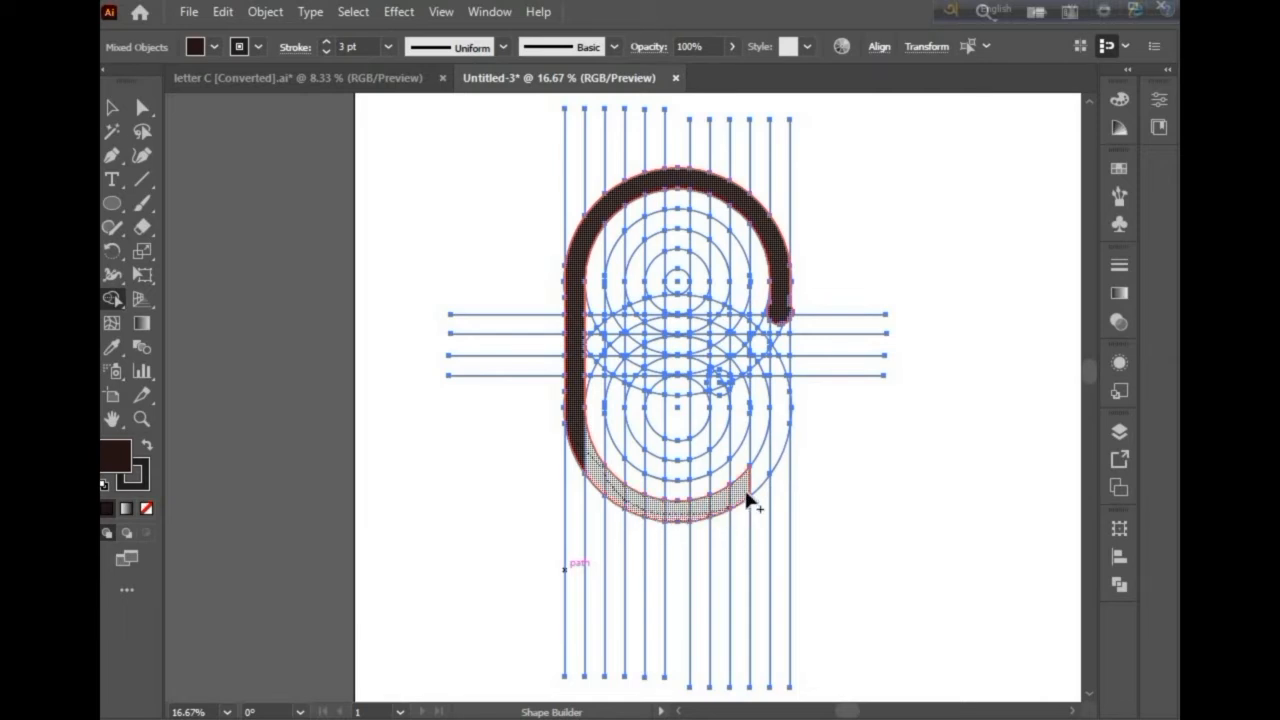
{"action": "left_click_drag", "start_coordinate": [771, 458], "coordinate": [777, 414]}
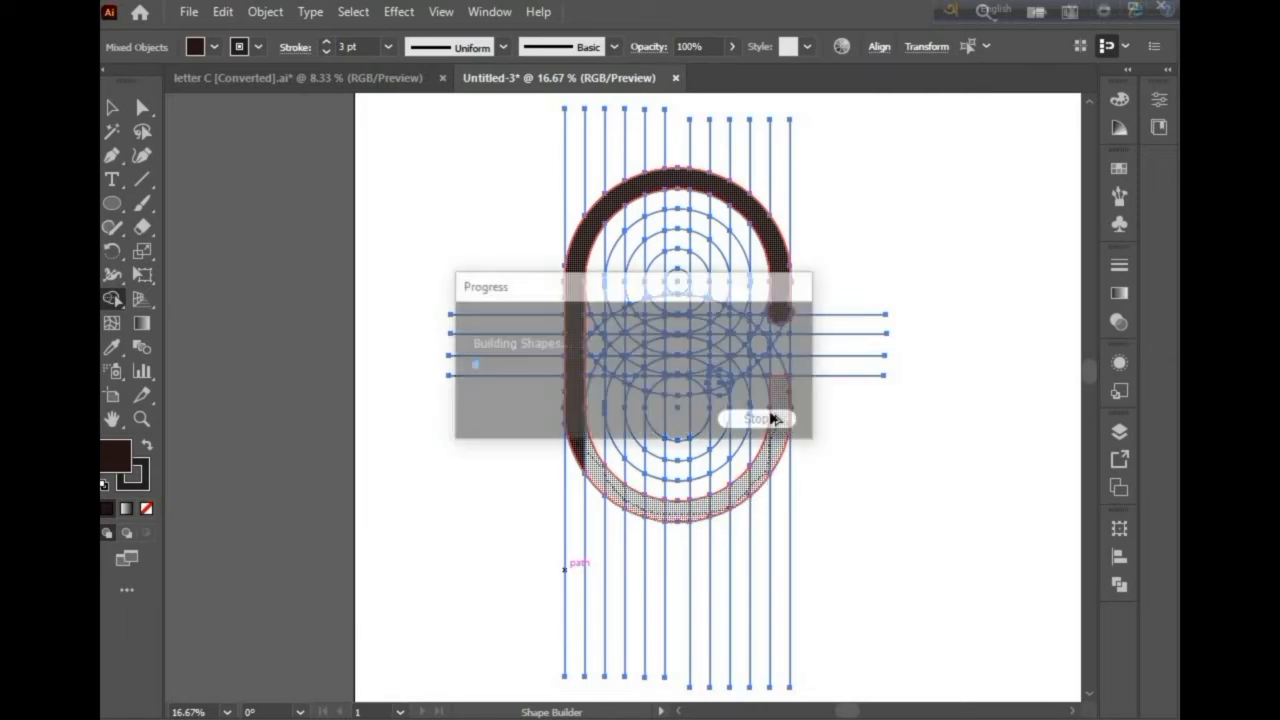
Step: Merge the grid cells above the stroke's lower right end into the filled shape
{"action": "scroll", "coordinate": [771, 408], "scroll_direction": "up", "scroll_amount": 4}
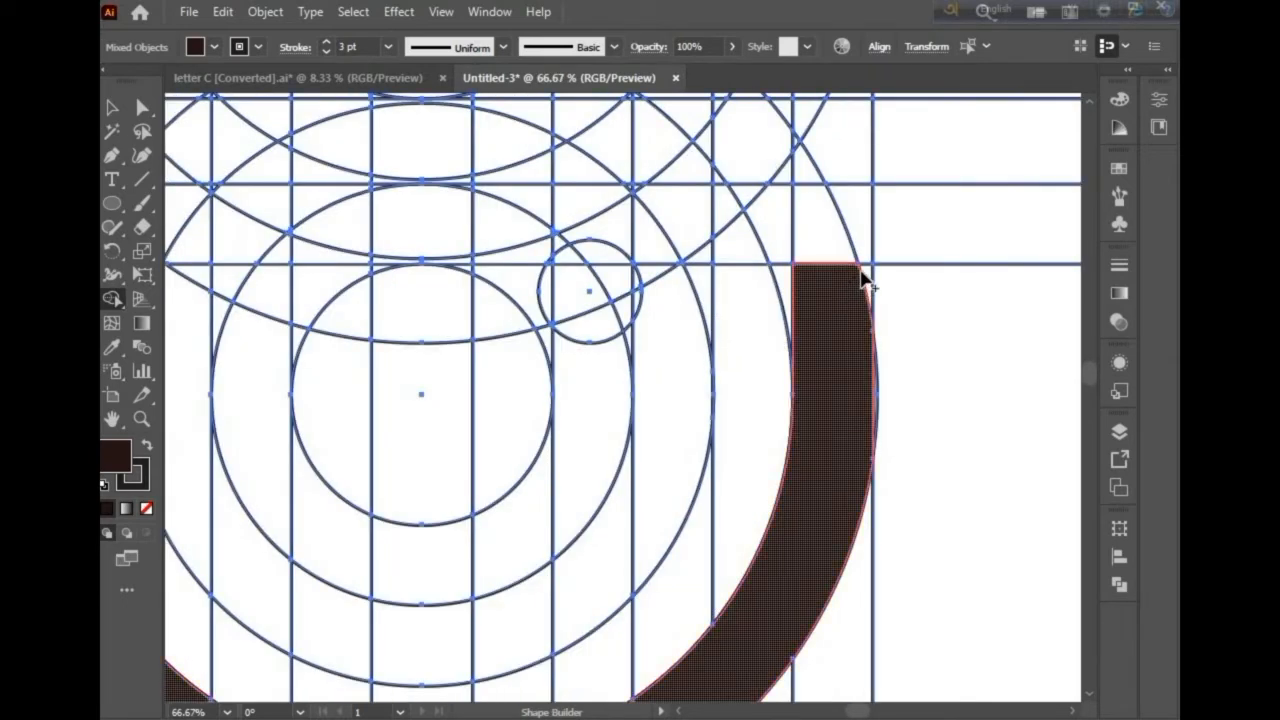
{"action": "mouse_move", "coordinate": [866, 262]}
{"action": "left_mouse_down"}
{"action": "mouse_move", "coordinate": [857, 249]}
{"action": "mouse_move", "coordinate": [740, 243]}
{"action": "mouse_move", "coordinate": [657, 266]}
{"action": "mouse_move", "coordinate": [686, 251]}
{"action": "left_mouse_up"}
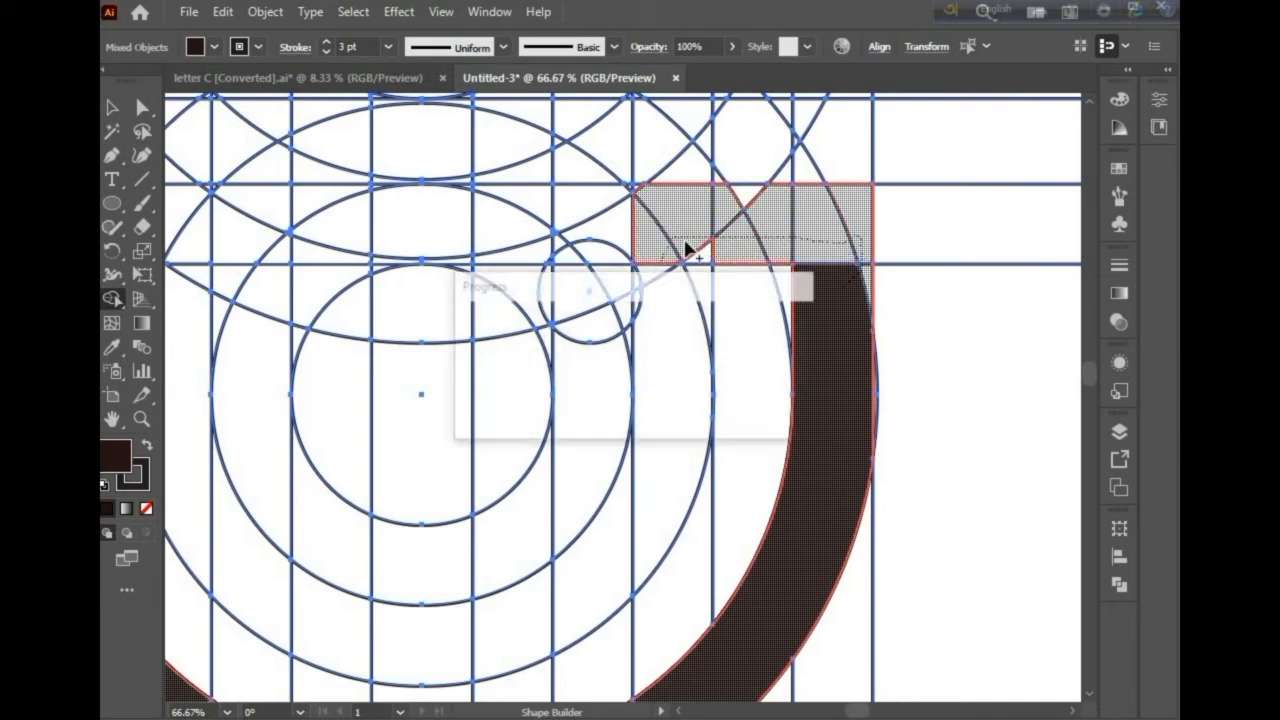
Step: Fill the small triangular gap above the top edge of the crossbar with Shape Builder
{"action": "left_click", "coordinate": [742, 198]}
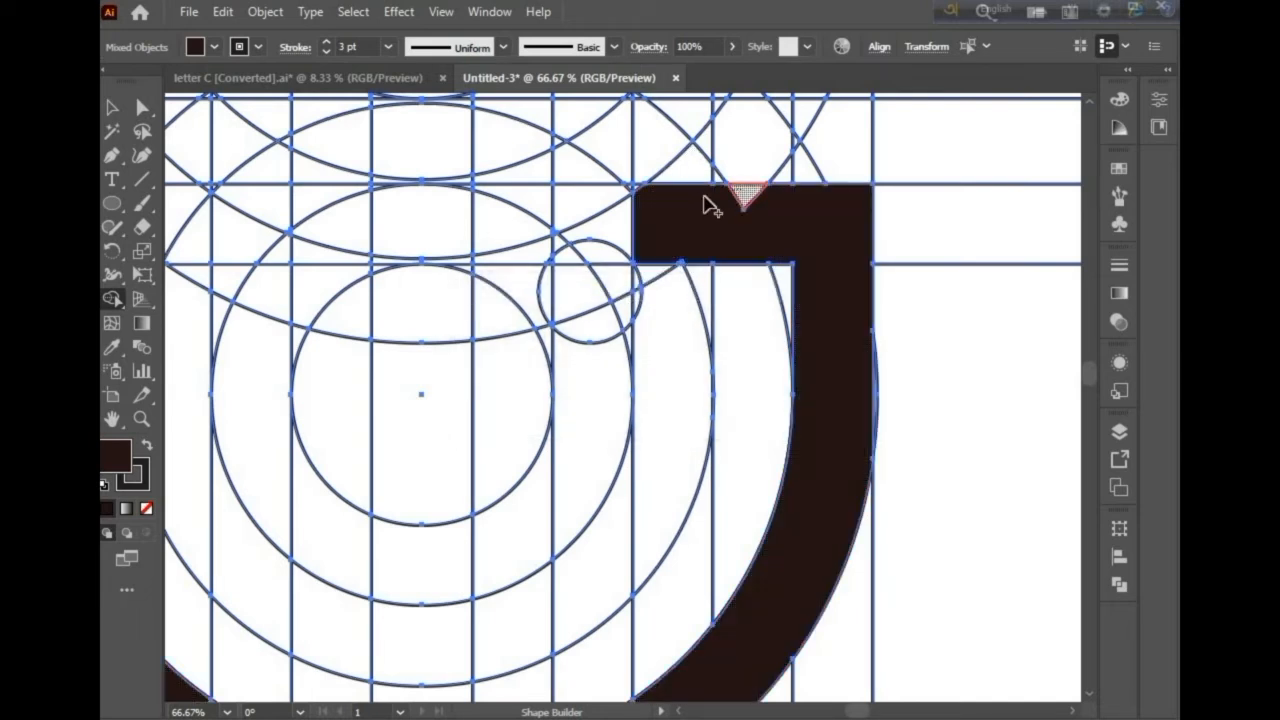
{"action": "scroll", "coordinate": [638, 200], "scroll_direction": "up", "scroll_amount": 3}
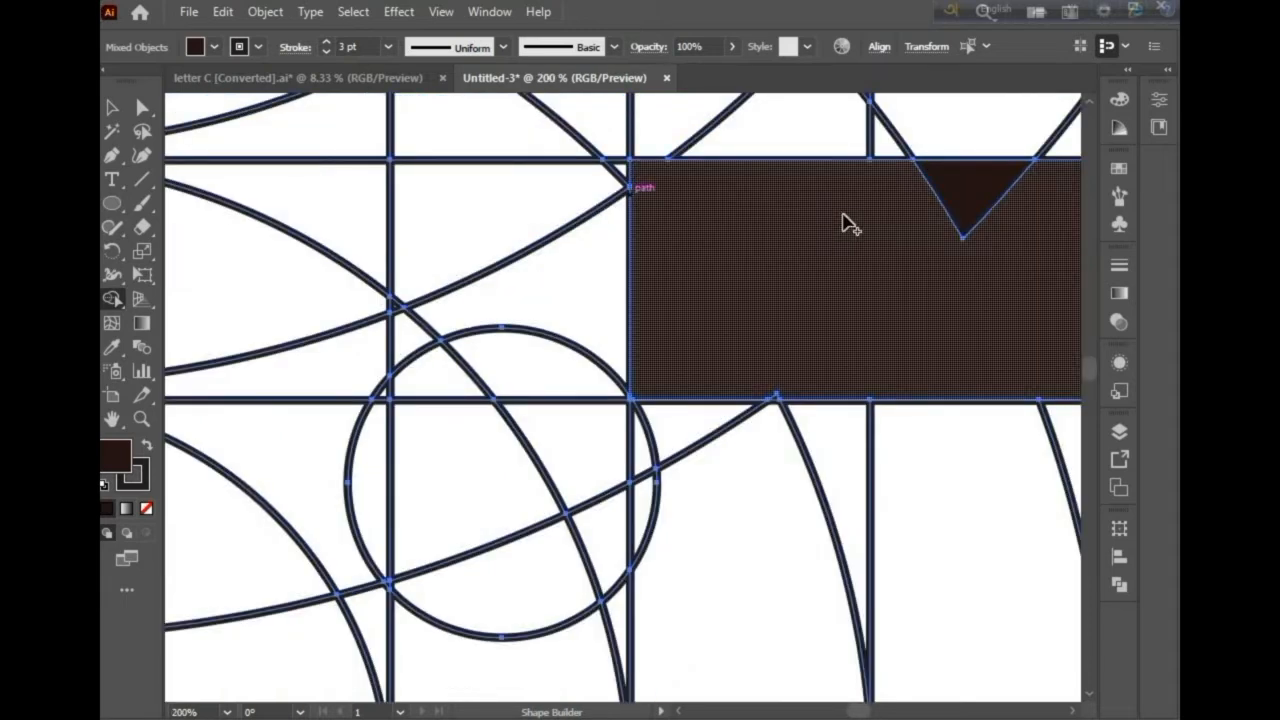
{"action": "scroll", "coordinate": [733, 334], "scroll_direction": "down", "scroll_amount": 3}
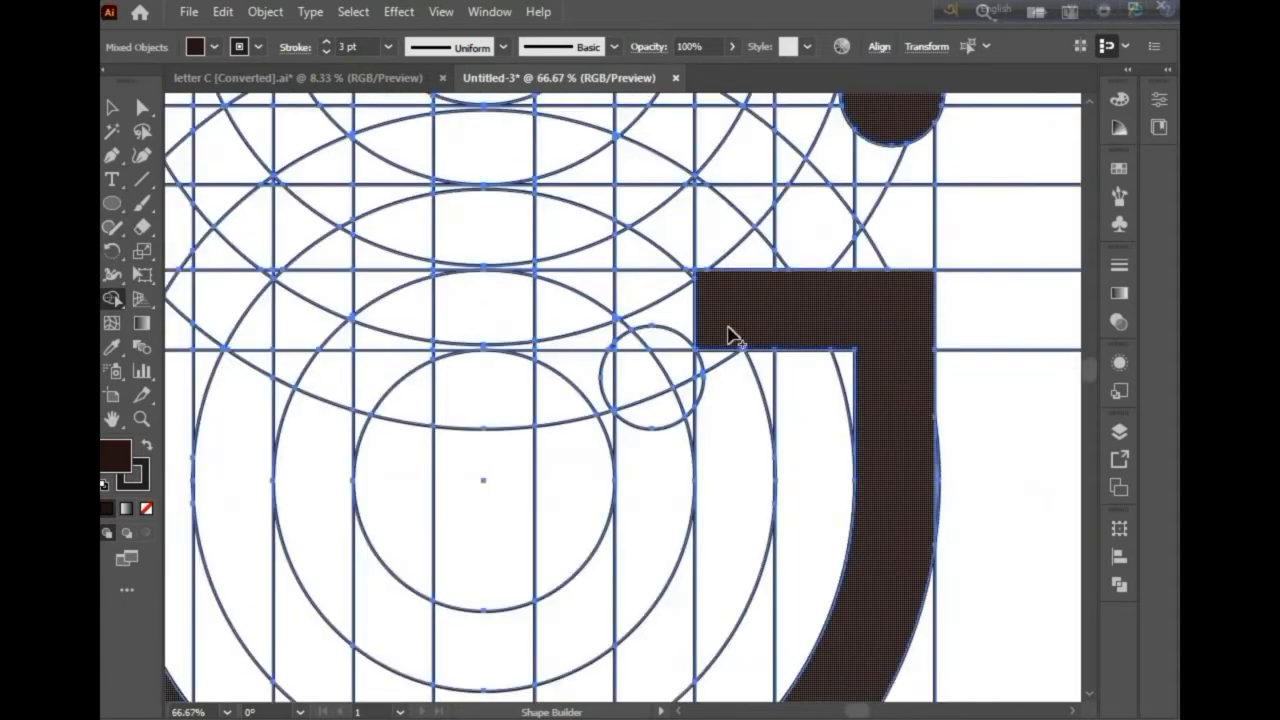
Step: Merge the column below the crossbar's left end into the shape, starting an inner stroke downward
{"action": "left_click", "coordinate": [712, 391]}
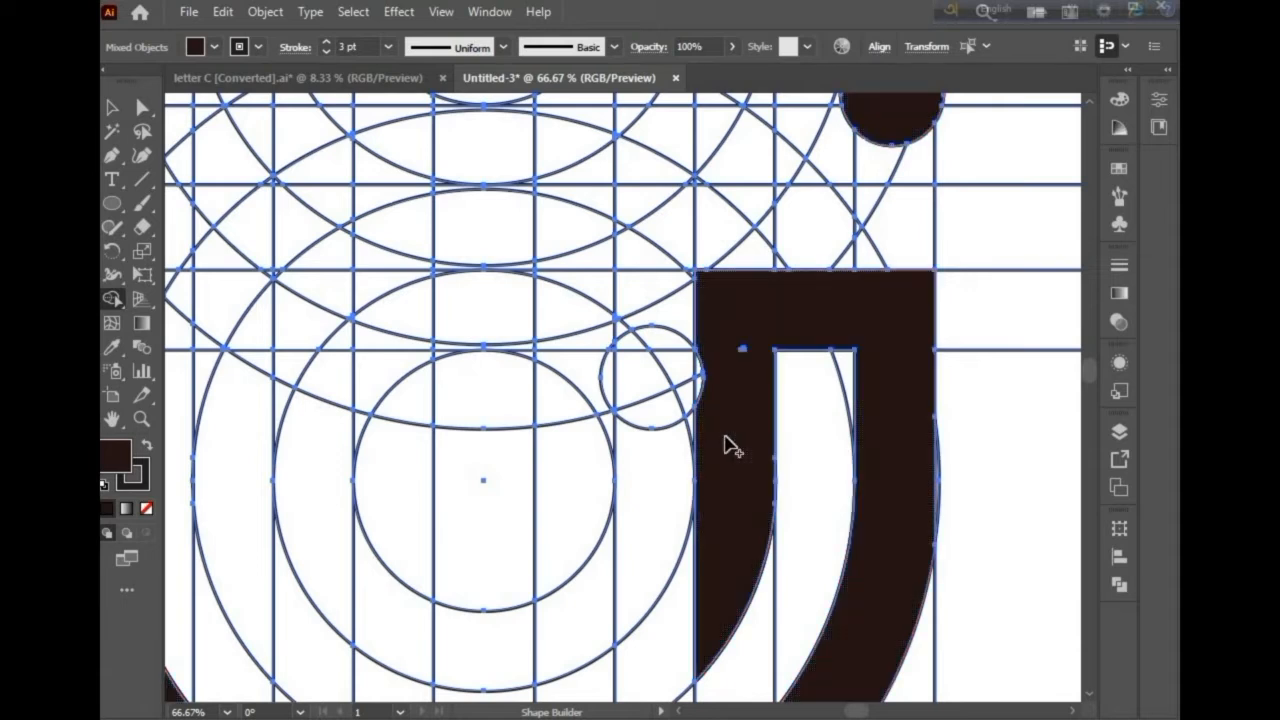
{"action": "scroll", "coordinate": [727, 447], "scroll_direction": "down", "scroll_amount": 2}
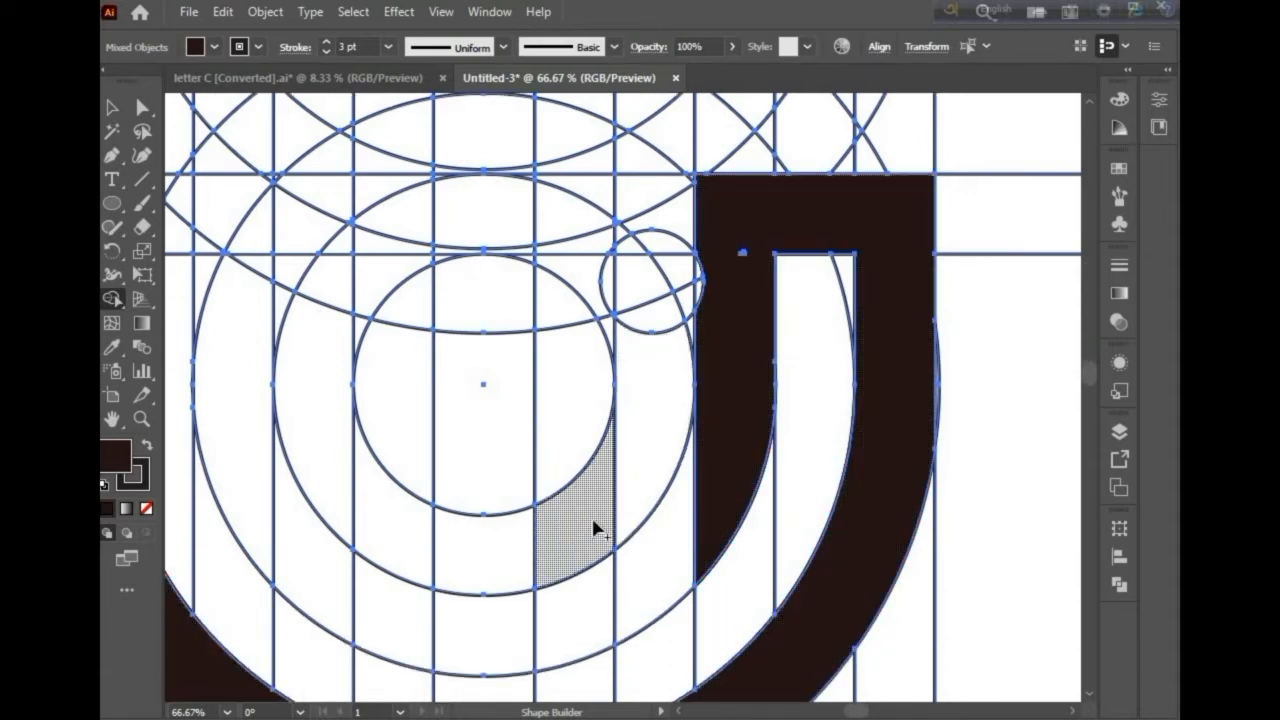
{"action": "key", "text": "ctrl+minus"}
{"action": "key", "text": "ctrl+minus"}
{"action": "key", "text": "ctrl+minus"}
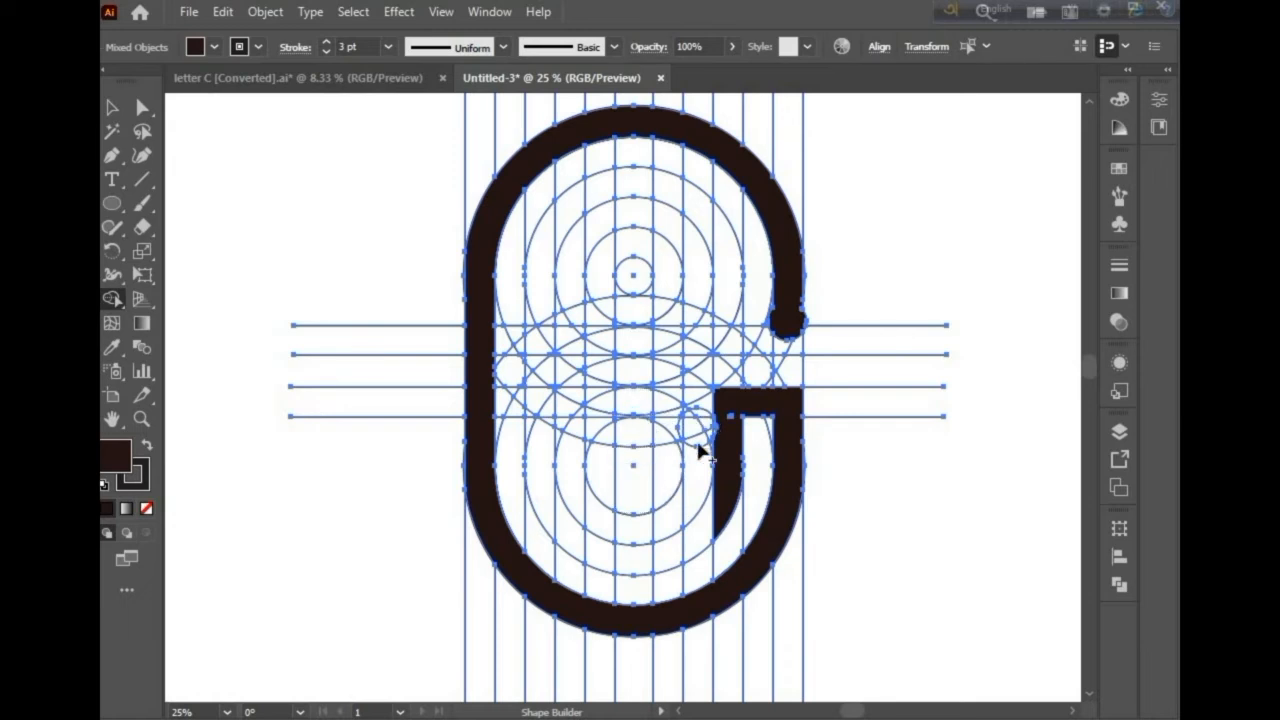
Step: Duplicate the small top centre circle straight down into the lower ring set
{"action": "scroll", "coordinate": [700, 461], "scroll_direction": "up", "scroll_amount": 2}
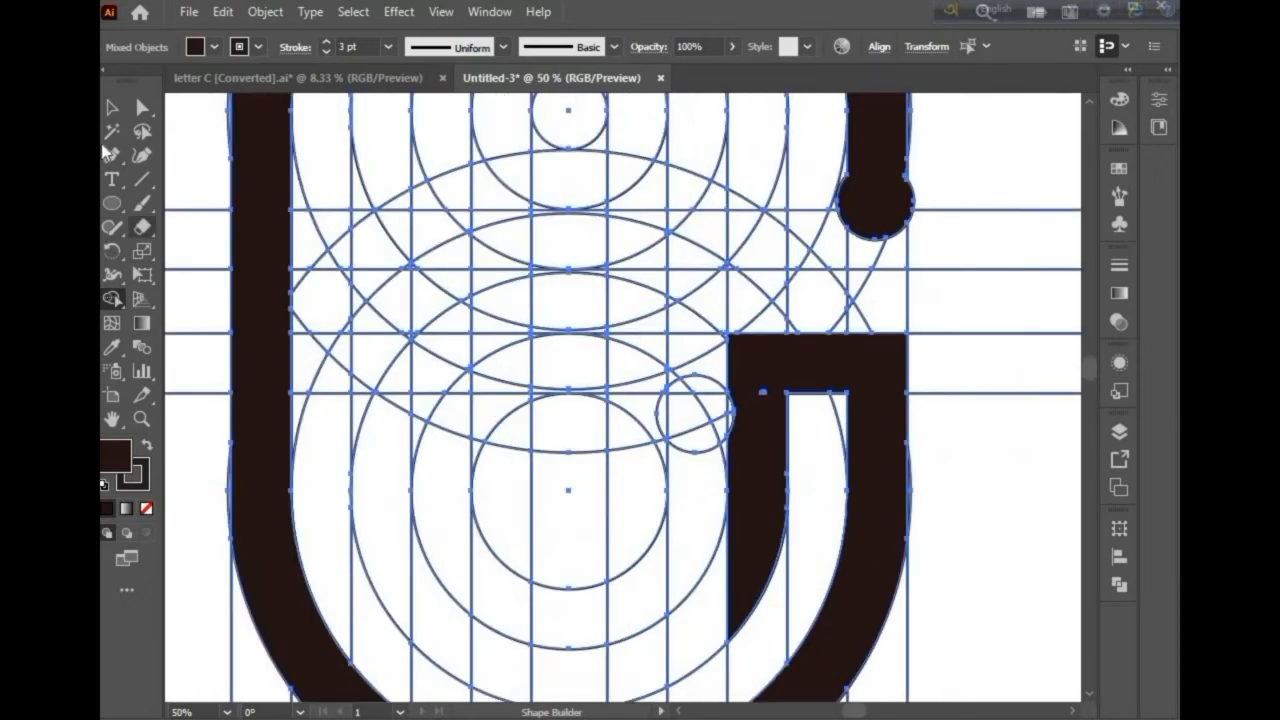
{"action": "left_click", "coordinate": [112, 107]}
{"action": "left_click", "coordinate": [180, 167]}
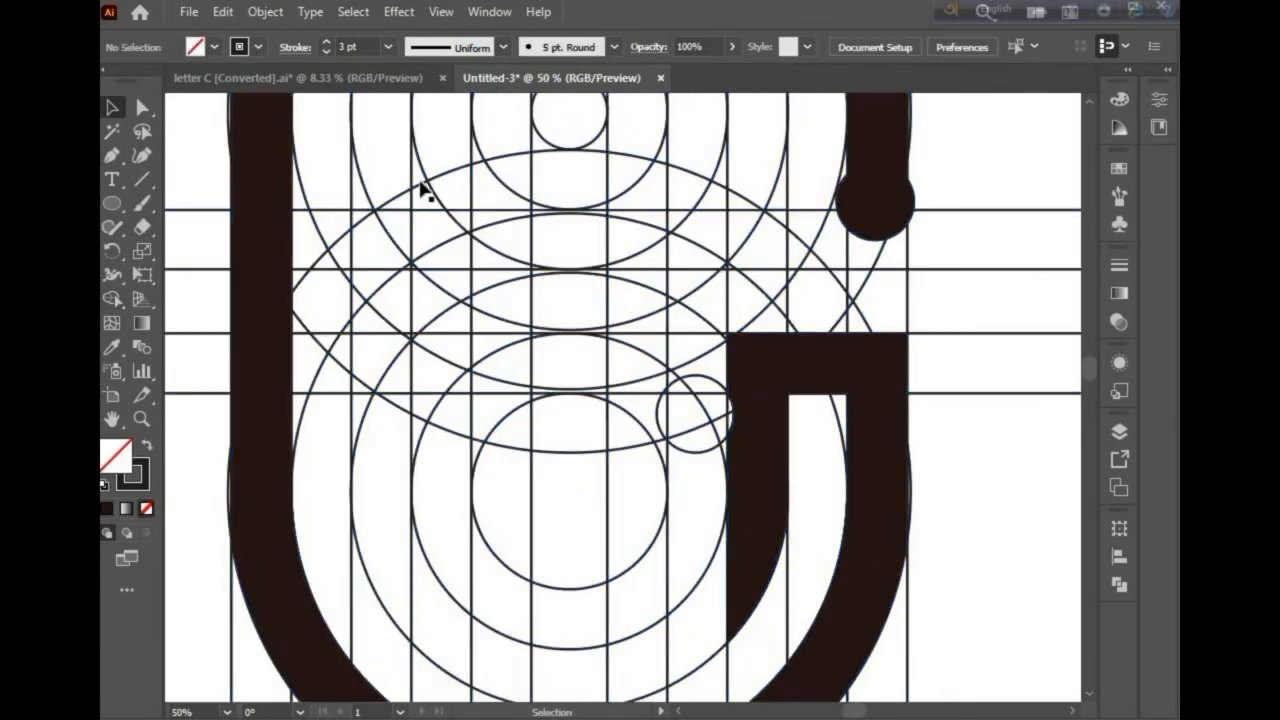
{"action": "left_click", "coordinate": [590, 147]}
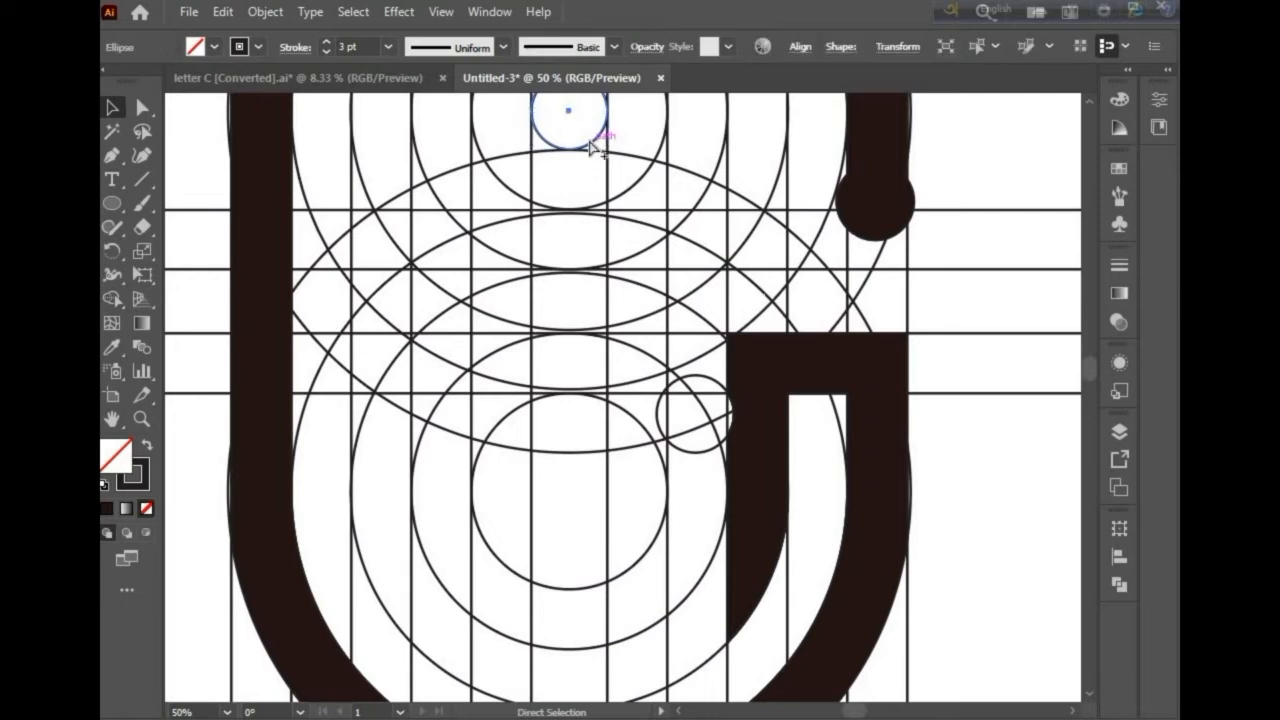
{"action": "left_click_drag", "start_coordinate": [590, 170], "coordinate": [590, 535]}
Step: Move the small circle beside the crossbar up and left by about 89 px each way
{"action": "left_click_drag", "start_coordinate": [689, 451], "coordinate": [638, 402]}
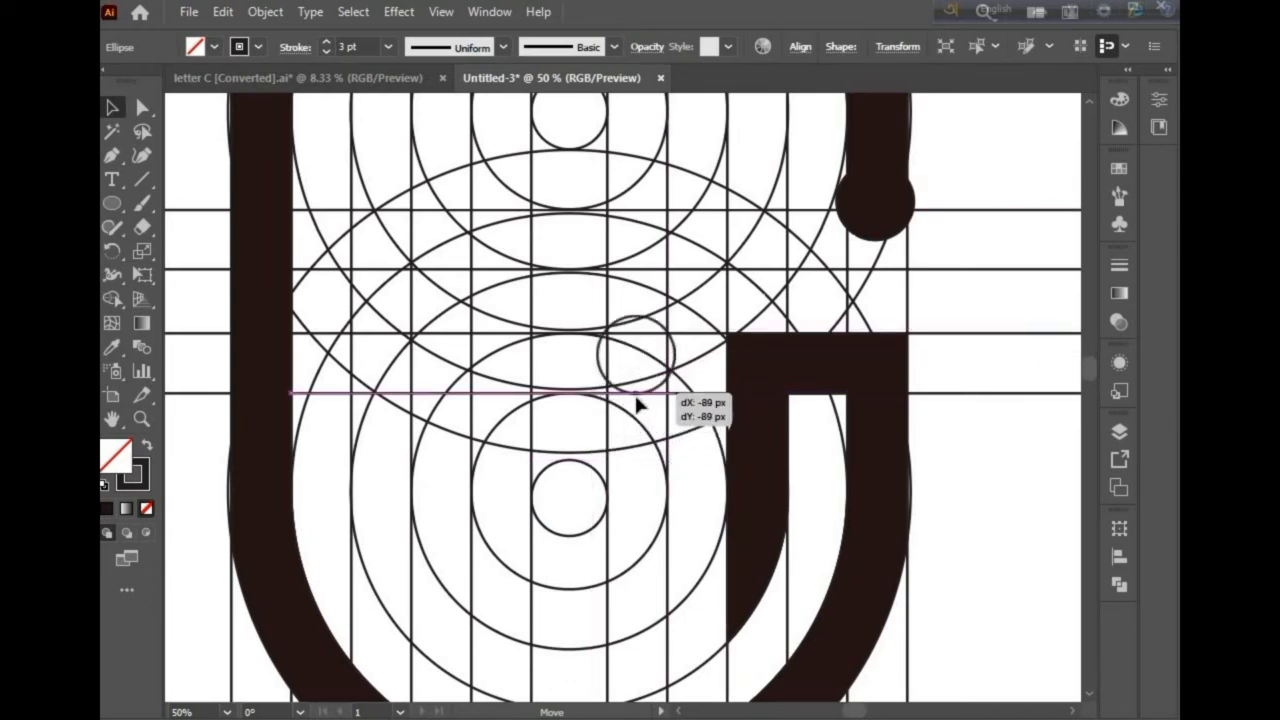
{"action": "left_click_drag", "start_coordinate": [636, 395], "coordinate": [634, 399]}
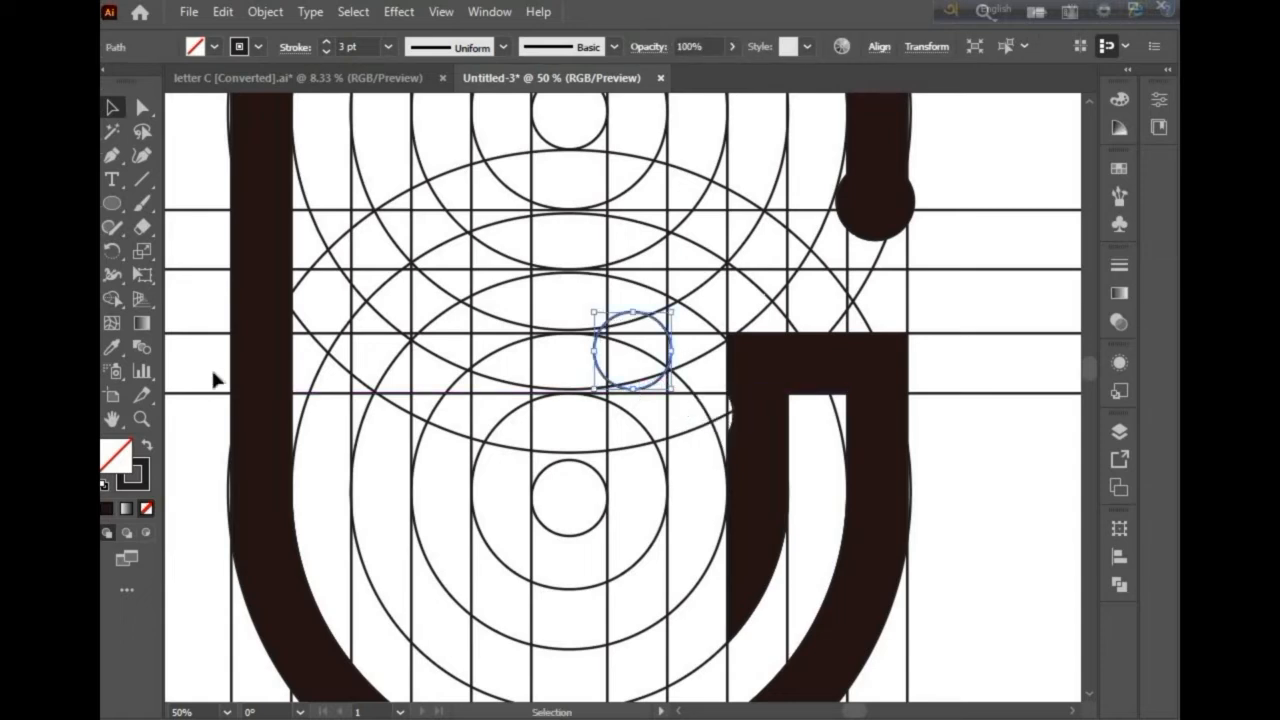
Step: Select all the artwork, switch to Shape Builder and set the fill colour to dark brown
{"action": "left_click_drag", "start_coordinate": [197, 158], "coordinate": [956, 686]}
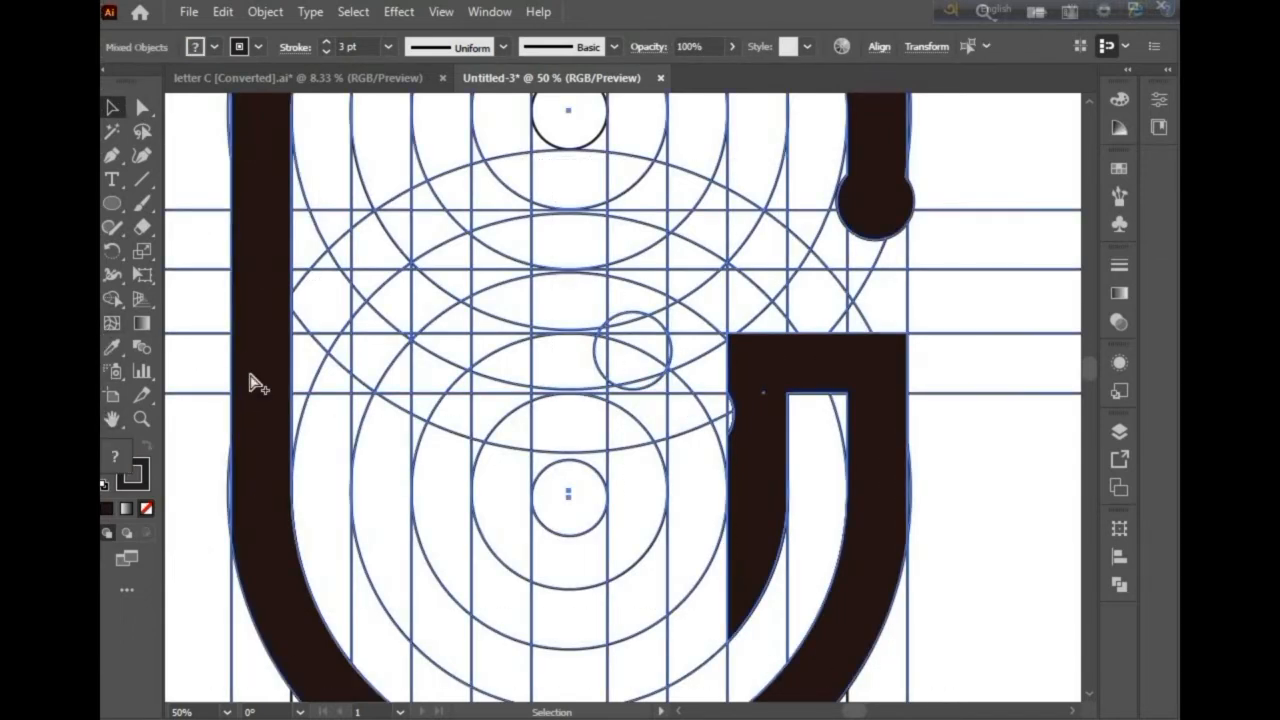
{"action": "scroll", "coordinate": [251, 377], "scroll_direction": "down", "scroll_amount": 3}
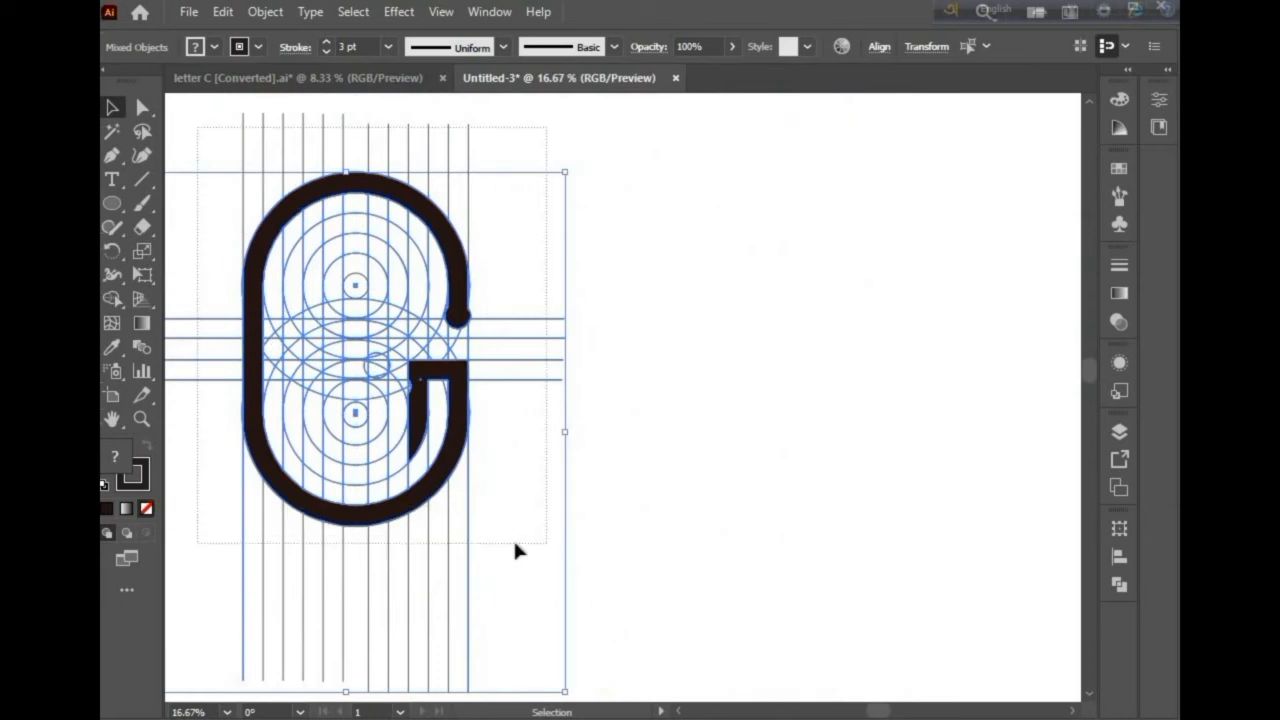
{"action": "scroll", "coordinate": [220, 371], "scroll_direction": "left", "scroll_amount": 2}
{"action": "key", "text": "a"}
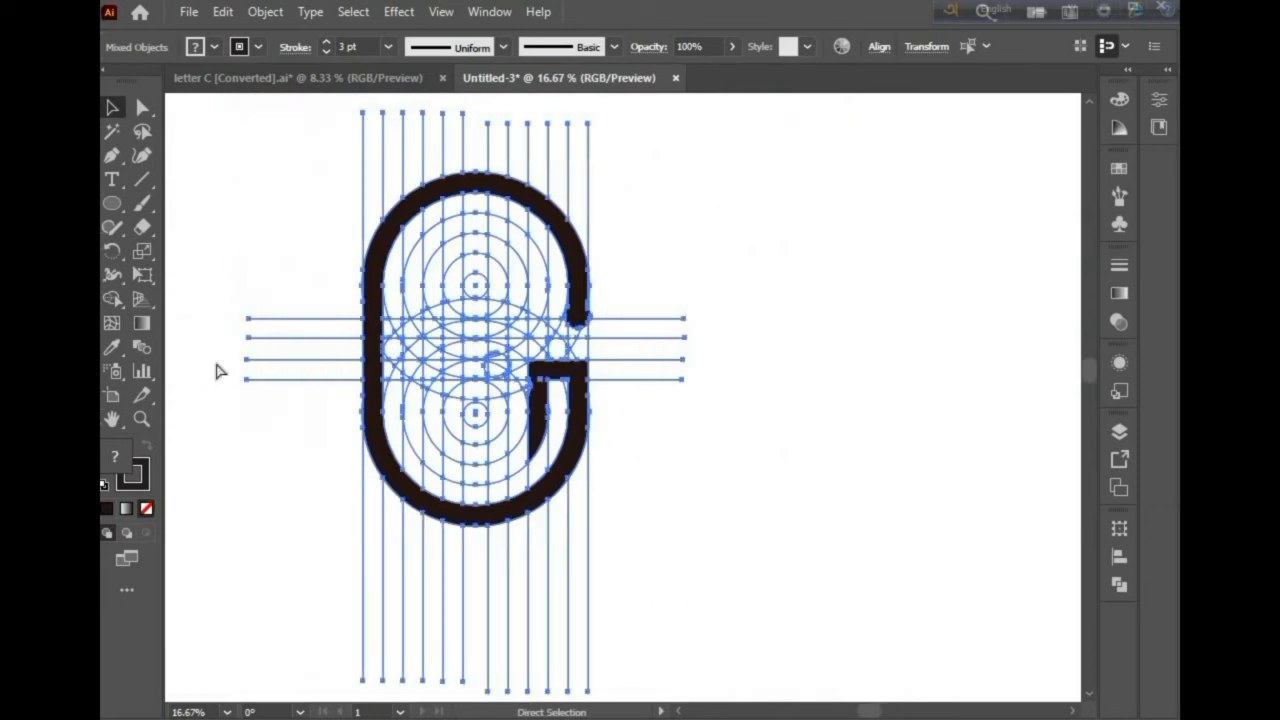
{"action": "left_click", "coordinate": [112, 300]}
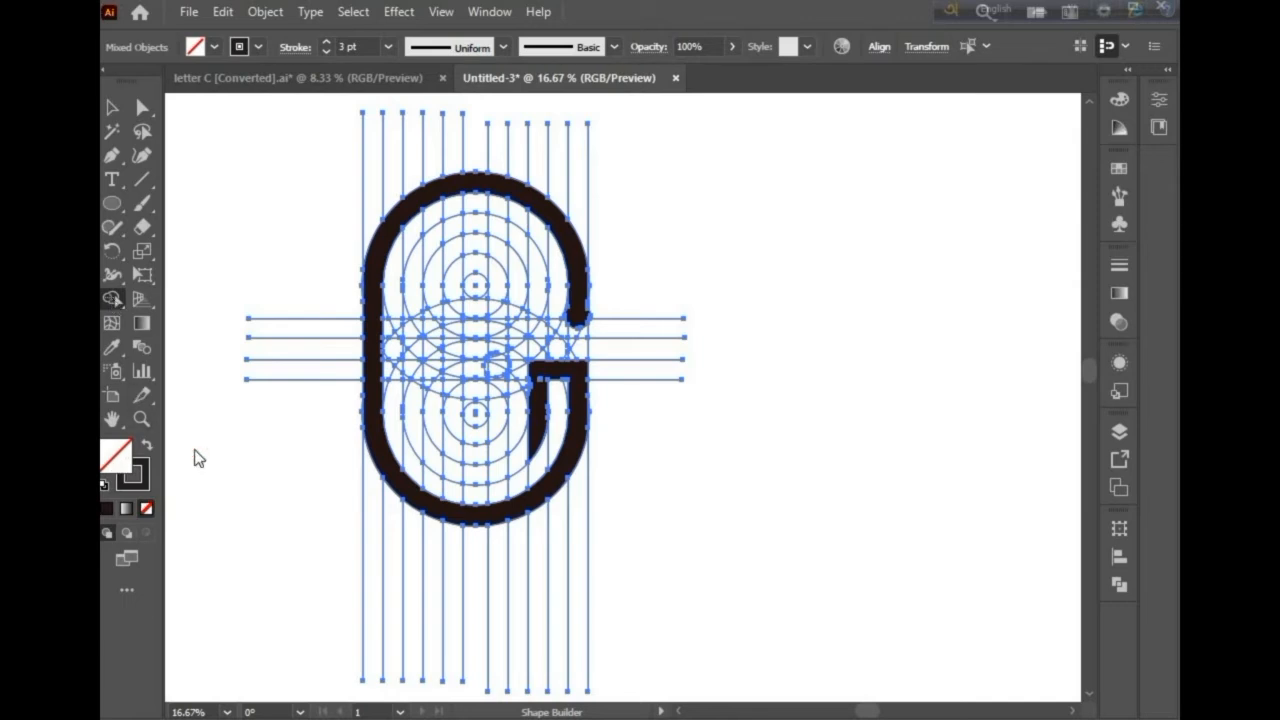
{"action": "double_click", "coordinate": [117, 456]}
{"action": "left_click", "coordinate": [667, 450]}
{"action": "left_click", "coordinate": [984, 251]}
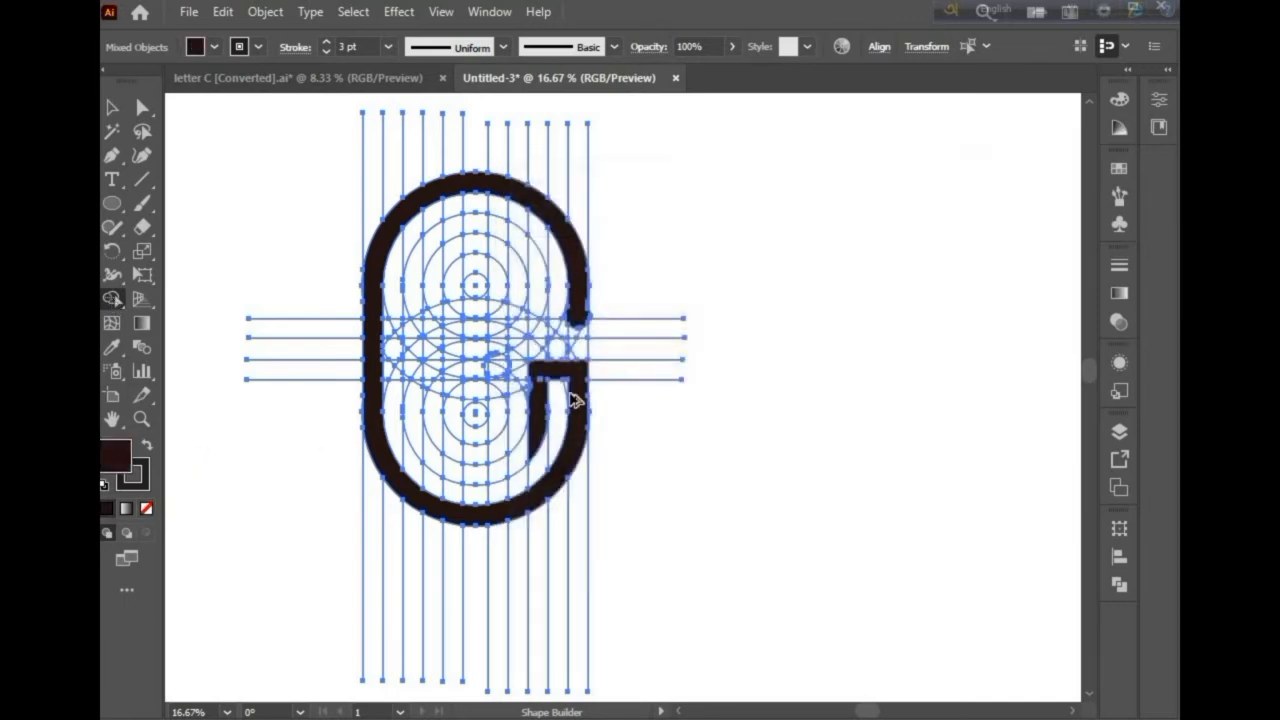
Step: Merge the inner column segments below the crossbar down to the lower rings
{"action": "scroll", "coordinate": [575, 400], "scroll_direction": "up", "scroll_amount": 5}
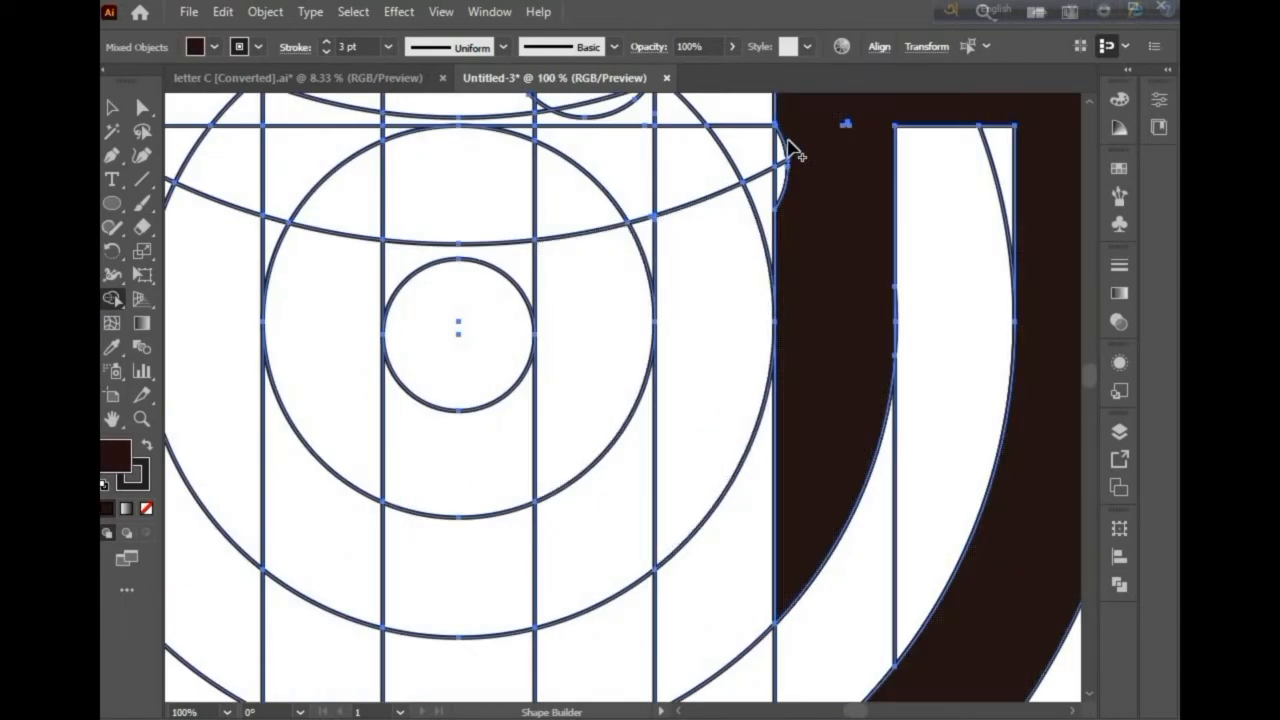
{"action": "left_click", "coordinate": [785, 233]}
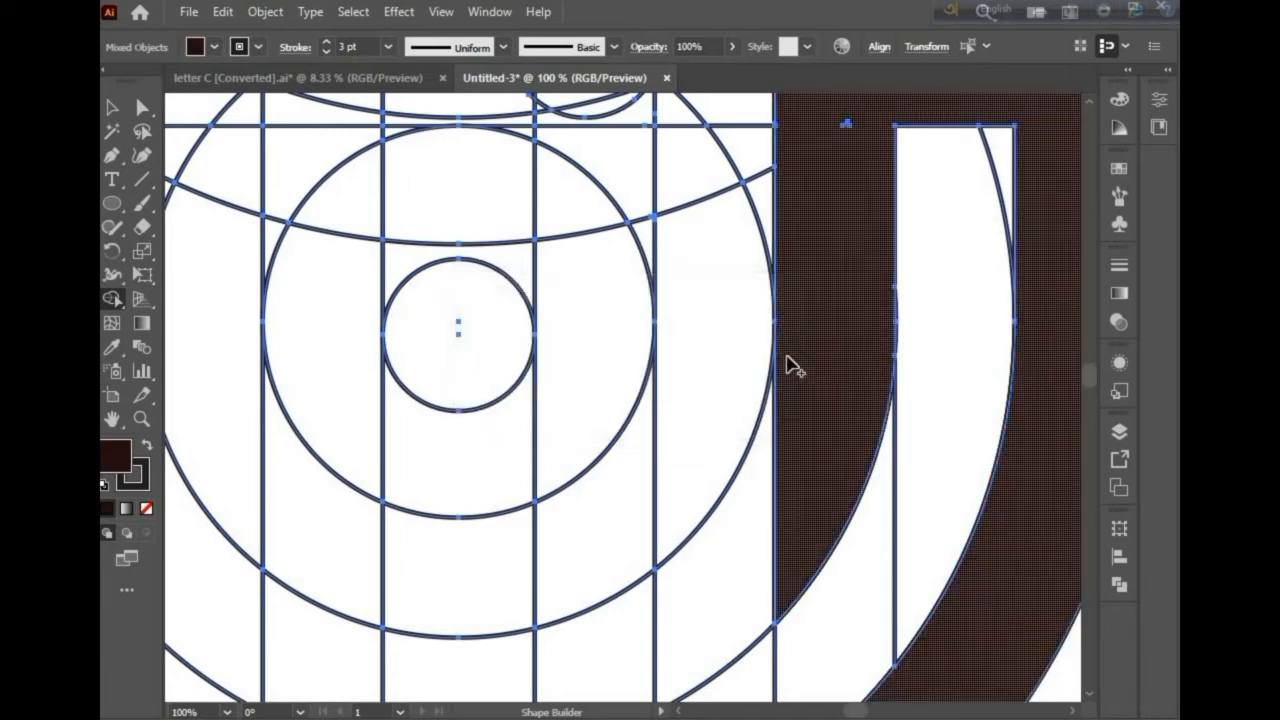
{"action": "mouse_move", "coordinate": [787, 520]}
{"action": "left_mouse_down"}
{"action": "mouse_move", "coordinate": [697, 616]}
{"action": "mouse_move", "coordinate": [663, 625]}
{"action": "left_mouse_up"}
Step: Merge the second ring's bottom arc segments around and up its left side
{"action": "scroll", "coordinate": [662, 630], "scroll_direction": "down", "scroll_amount": 2}
{"action": "scroll", "coordinate": [818, 655], "scroll_direction": "left", "scroll_amount": 2}
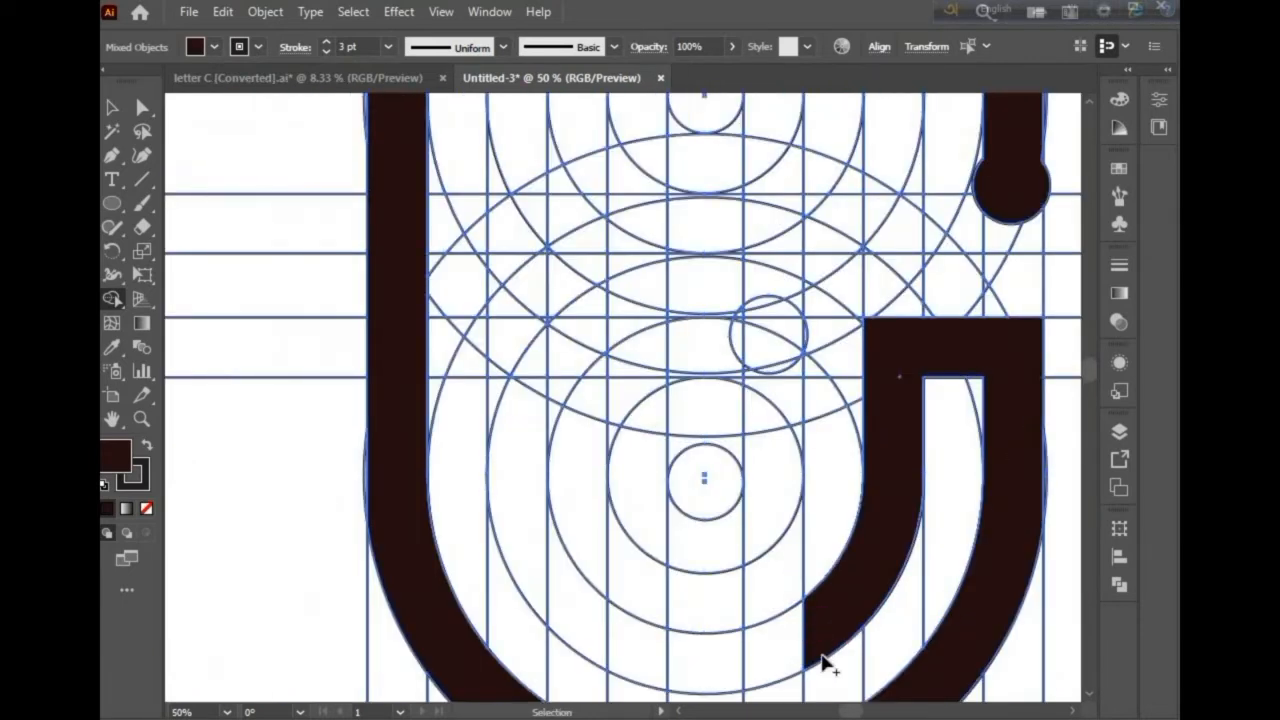
{"action": "mouse_move", "coordinate": [783, 650]}
{"action": "left_mouse_down"}
{"action": "mouse_move", "coordinate": [686, 672]}
{"action": "mouse_move", "coordinate": [611, 639]}
{"action": "mouse_move", "coordinate": [523, 508]}
{"action": "left_mouse_up"}
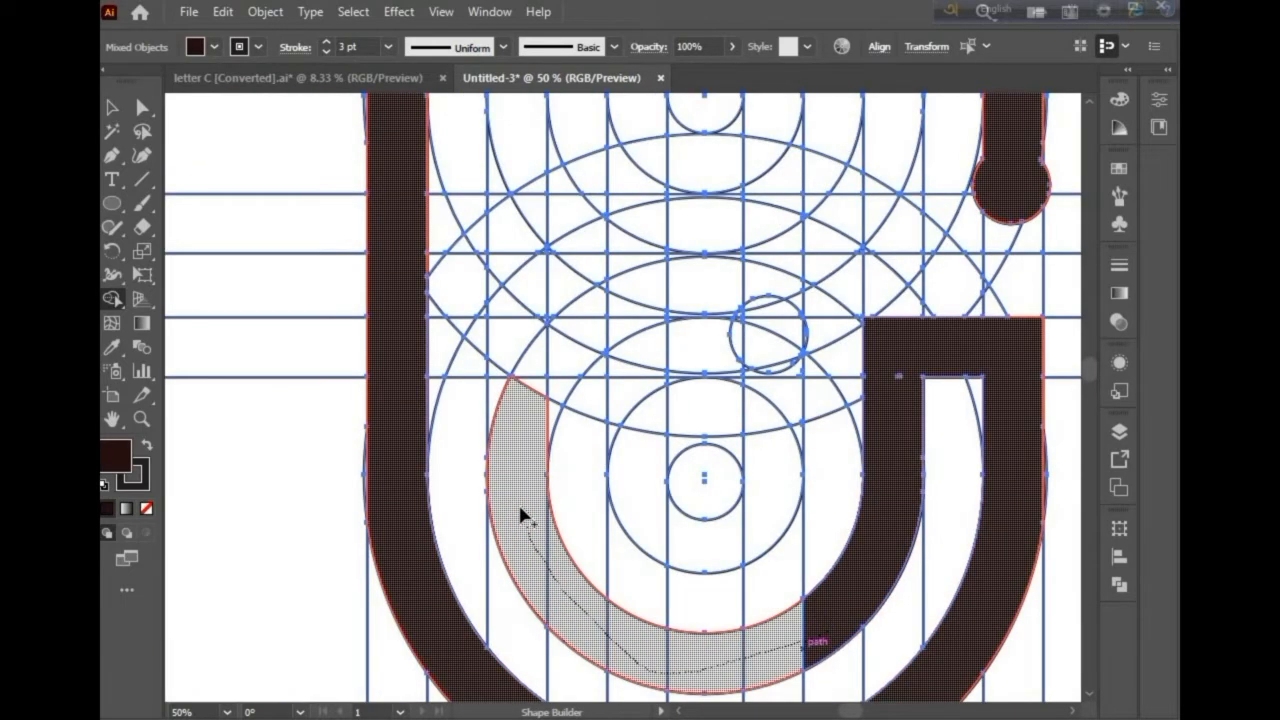
Step: Merge the inner stroke's left column segments upward, filling the notches along its edge
{"action": "scroll", "coordinate": [528, 540], "scroll_direction": "up", "scroll_amount": 3}
{"action": "left_click_drag", "start_coordinate": [529, 608], "coordinate": [545, 130]}
{"action": "left_click_drag", "start_coordinate": [494, 351], "coordinate": [503, 400]}
{"action": "left_click_drag", "start_coordinate": [492, 478], "coordinate": [486, 508]}
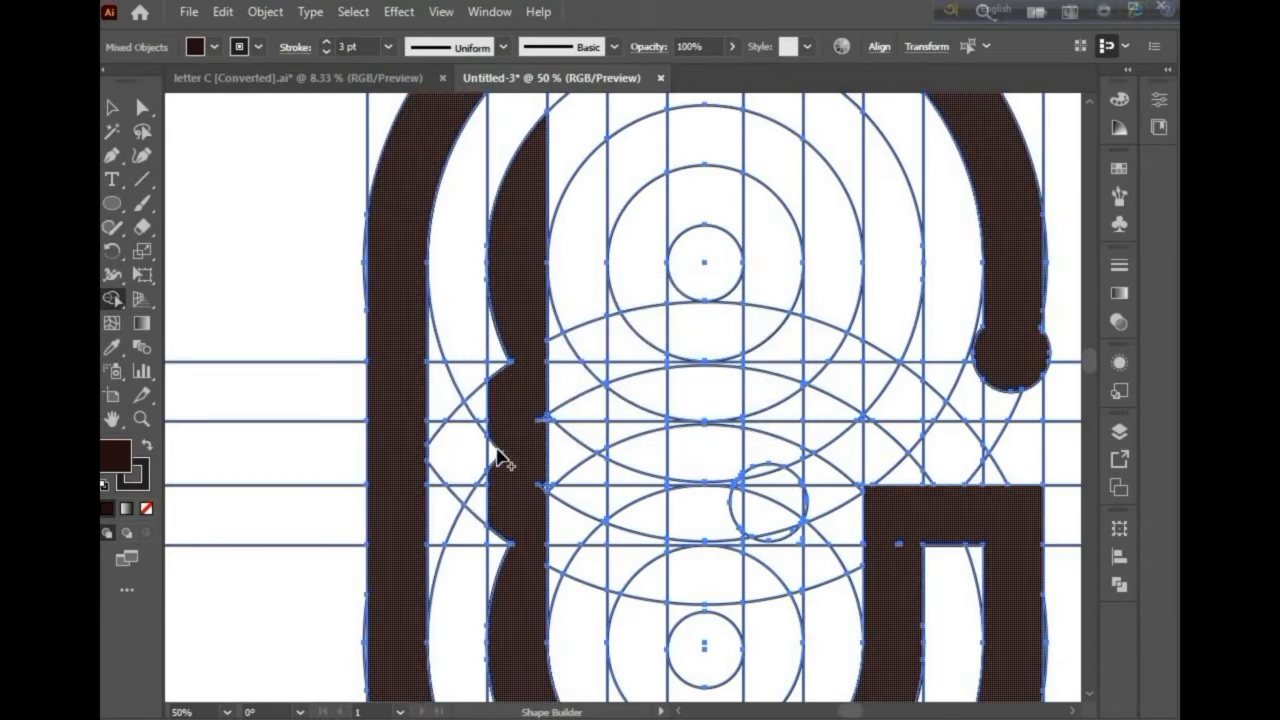
{"action": "left_click_drag", "start_coordinate": [503, 366], "coordinate": [505, 543]}
Step: Zoom in and out along the inner stroke's left edge to inspect it for gaps
{"action": "scroll", "coordinate": [526, 371], "scroll_direction": "up", "scroll_amount": 2}
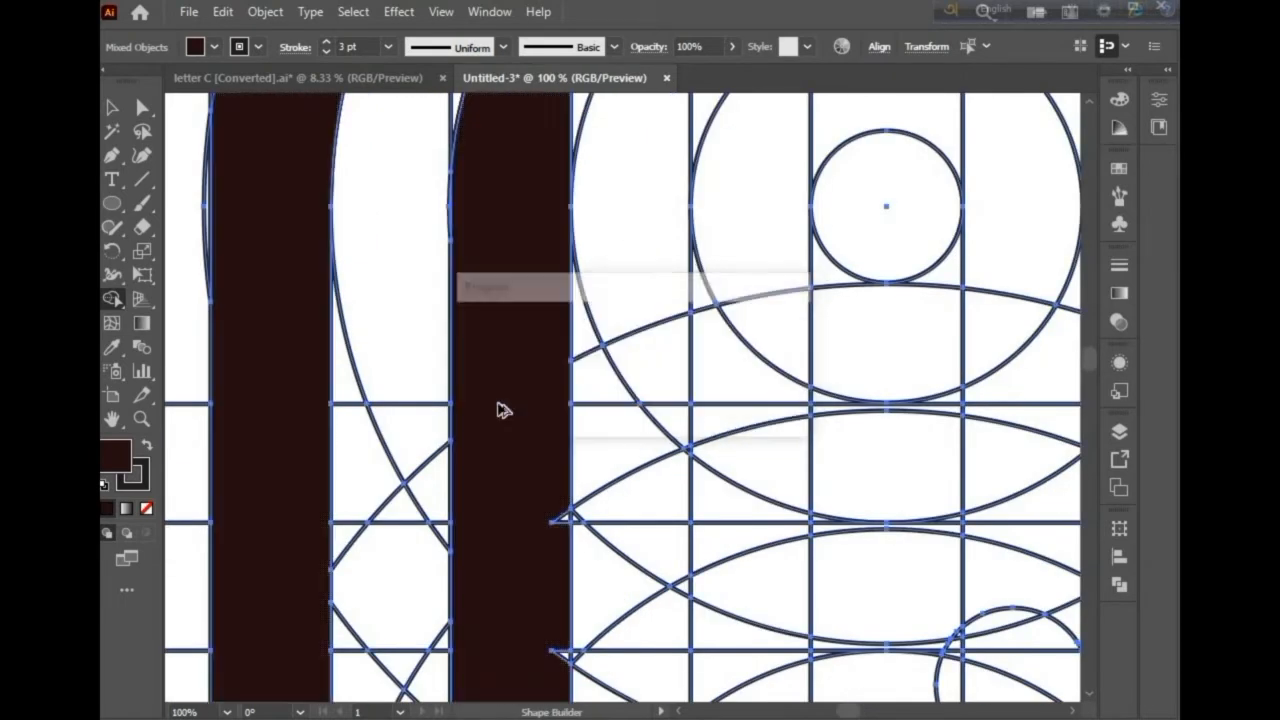
{"action": "scroll", "coordinate": [500, 409], "scroll_direction": "down", "scroll_amount": 2}
{"action": "scroll", "coordinate": [505, 400], "scroll_direction": "up", "scroll_amount": 1}
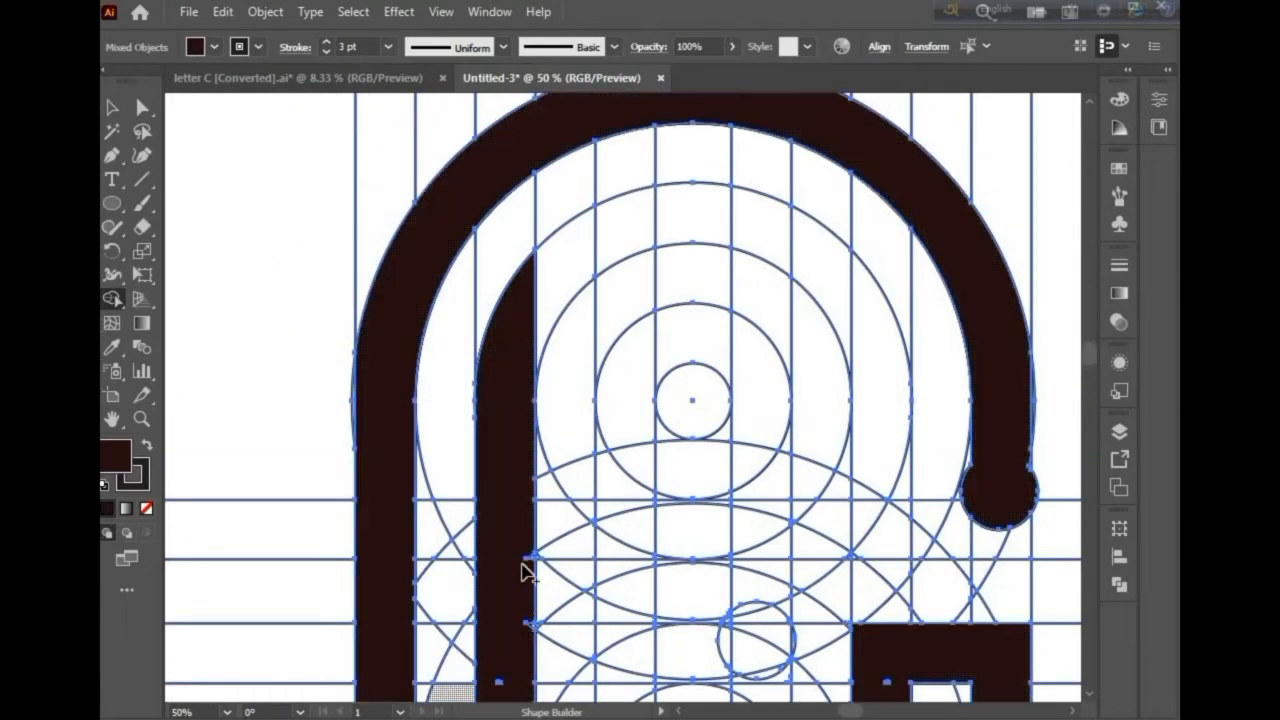
{"action": "scroll", "coordinate": [510, 610], "scroll_direction": "down", "scroll_amount": 1}
{"action": "scroll", "coordinate": [510, 590], "scroll_direction": "up", "scroll_amount": 5}
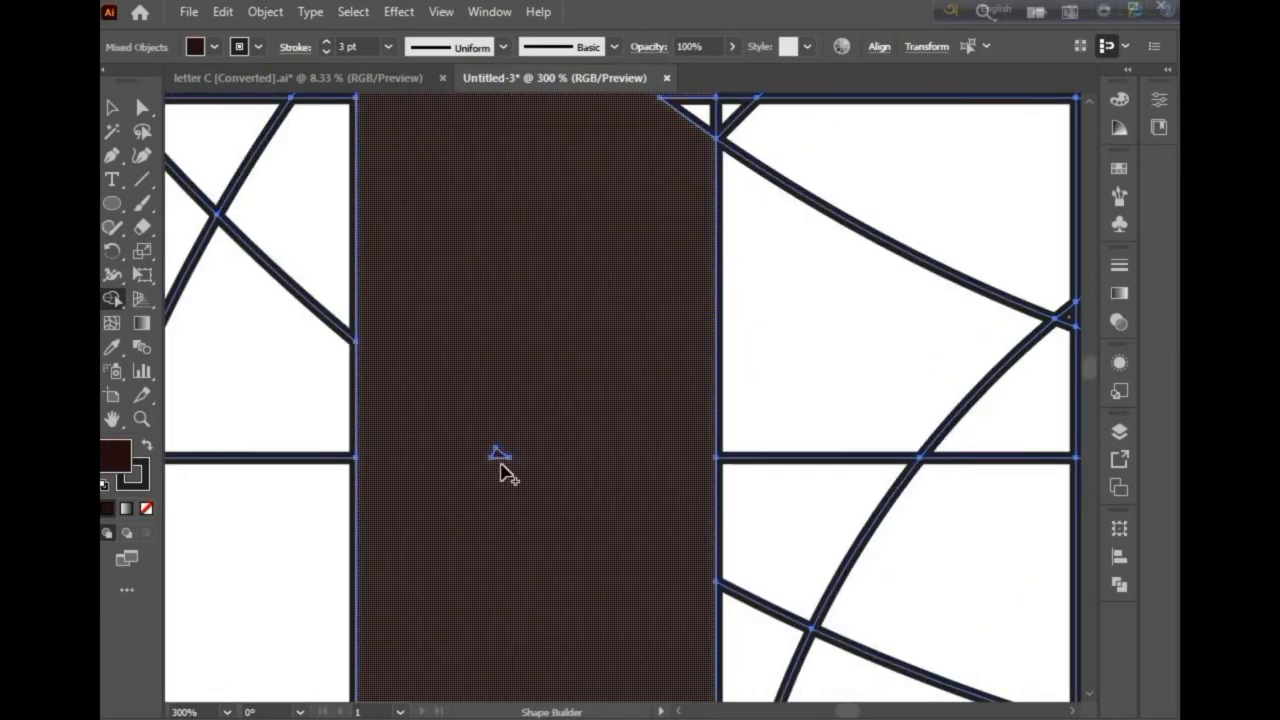
{"action": "scroll", "coordinate": [500, 452], "scroll_direction": "down", "scroll_amount": 4}
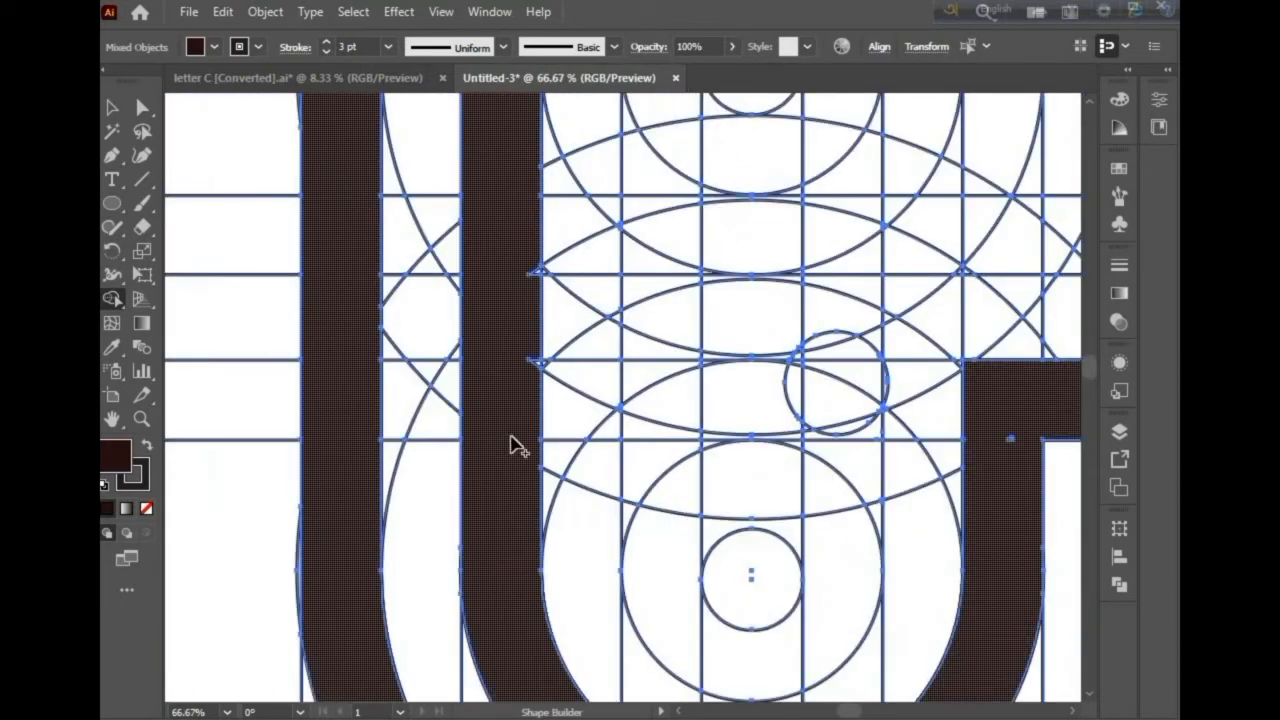
{"action": "scroll", "coordinate": [533, 395], "scroll_direction": "up", "scroll_amount": 3}
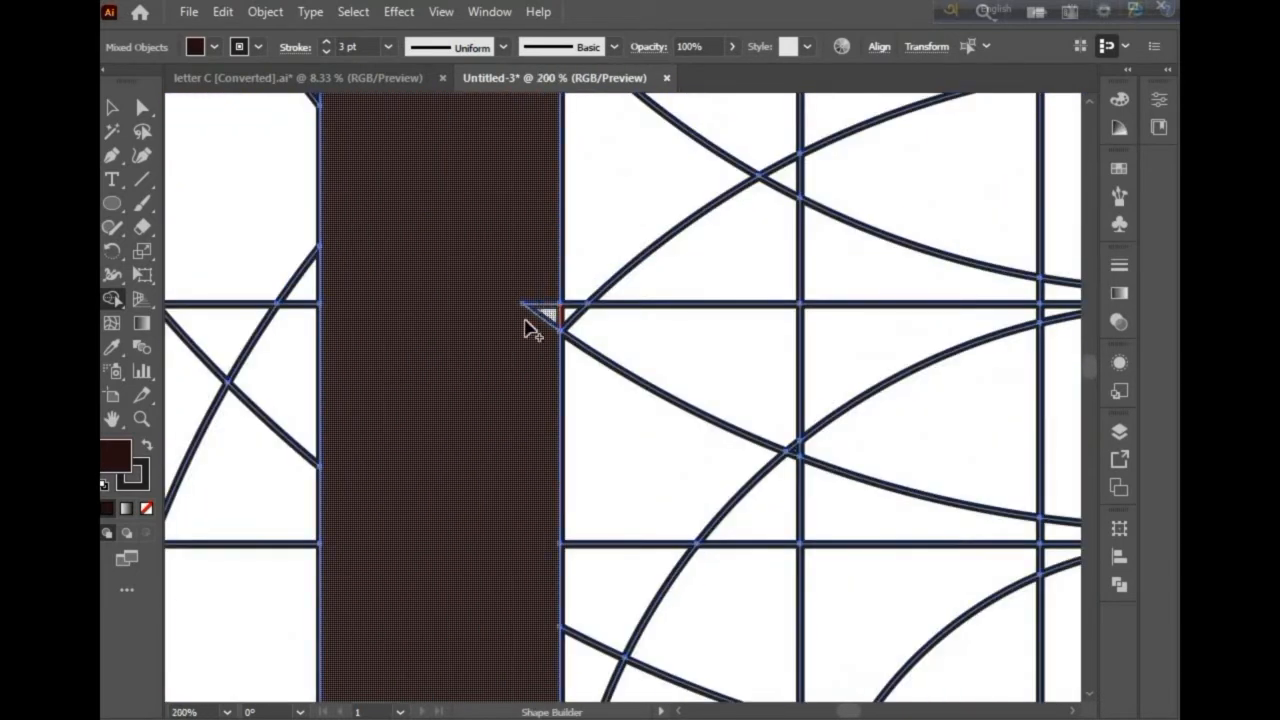
{"action": "scroll", "coordinate": [523, 323], "scroll_direction": "up", "scroll_amount": 5}
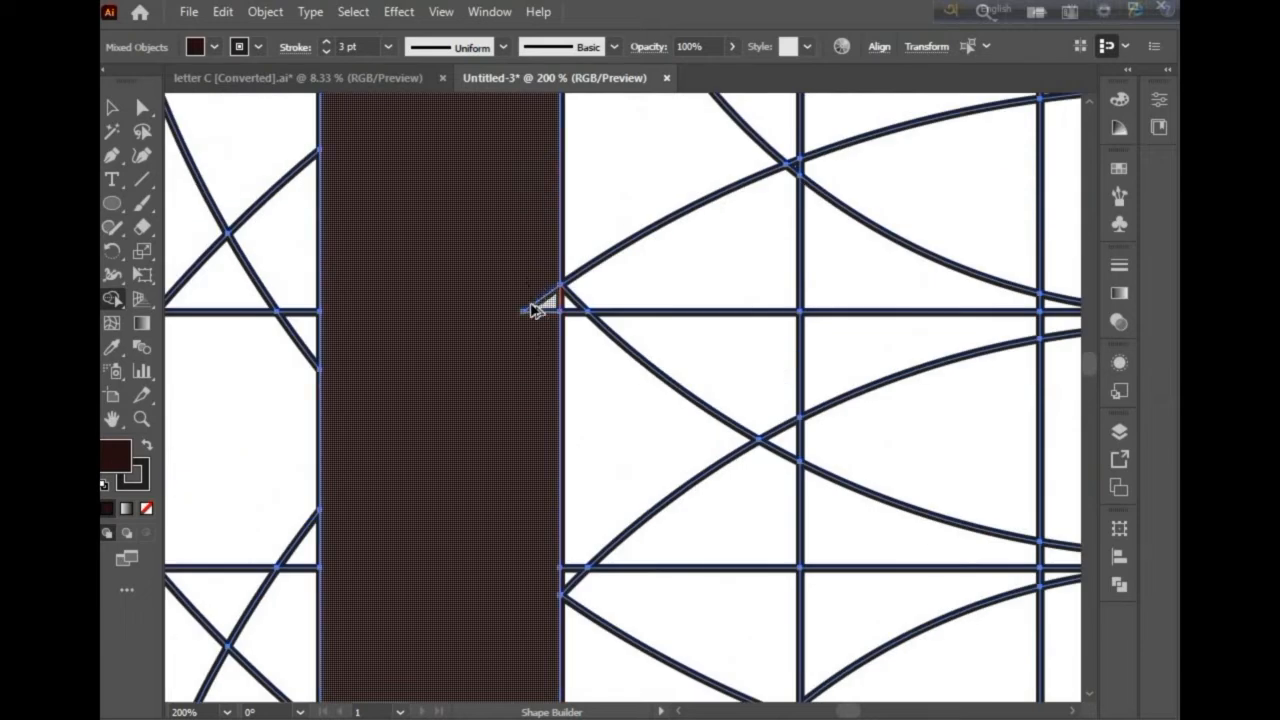
{"action": "scroll", "coordinate": [517, 363], "scroll_direction": "down", "scroll_amount": 3}
{"action": "scroll", "coordinate": [523, 363], "scroll_direction": "up", "scroll_amount": 5}
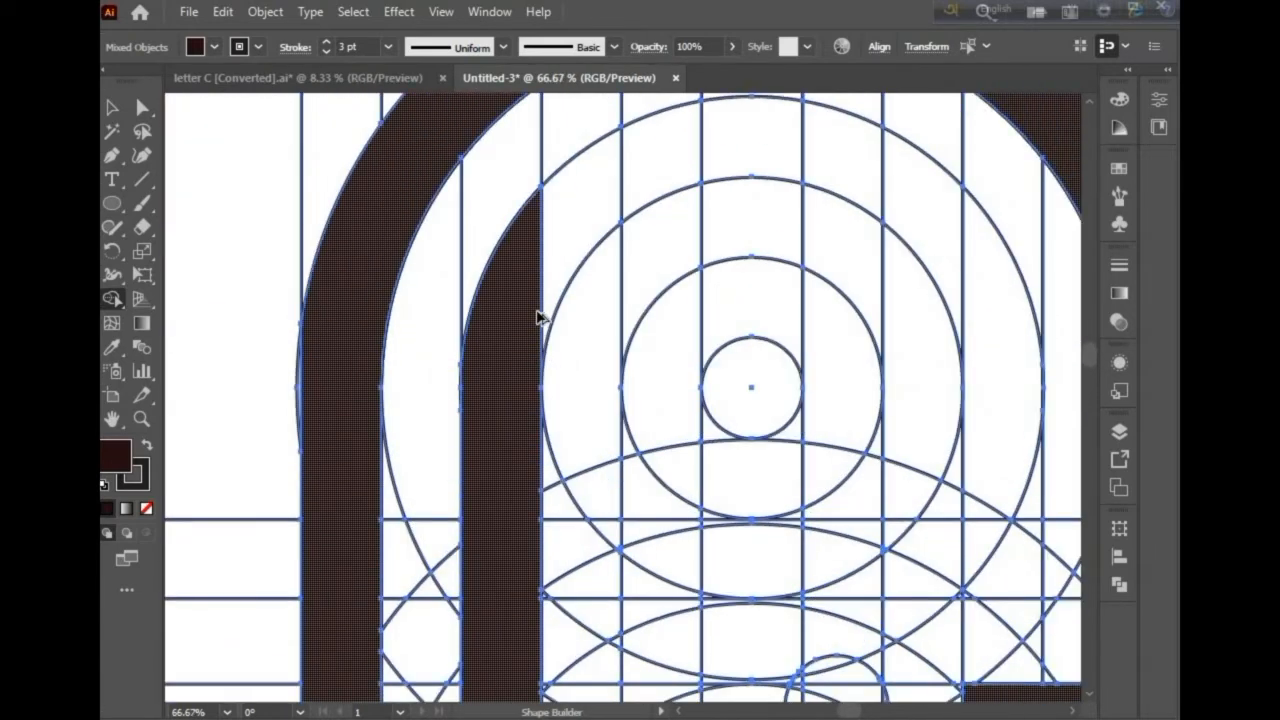
{"action": "scroll", "coordinate": [537, 317], "scroll_direction": "down", "scroll_amount": 1}
{"action": "scroll", "coordinate": [505, 302], "scroll_direction": "right", "scroll_amount": 3}
Step: Merge the second ring's top arc and the cells at its right end into the shape
{"action": "mouse_move", "coordinate": [364, 228]}
{"action": "left_mouse_down"}
{"action": "mouse_move", "coordinate": [472, 201]}
{"action": "mouse_move", "coordinate": [521, 206]}
{"action": "mouse_move", "coordinate": [615, 247]}
{"action": "mouse_move", "coordinate": [673, 314]}
{"action": "mouse_move", "coordinate": [670, 394]}
{"action": "left_mouse_up"}
{"action": "scroll", "coordinate": [675, 380], "scroll_direction": "down", "scroll_amount": 2}
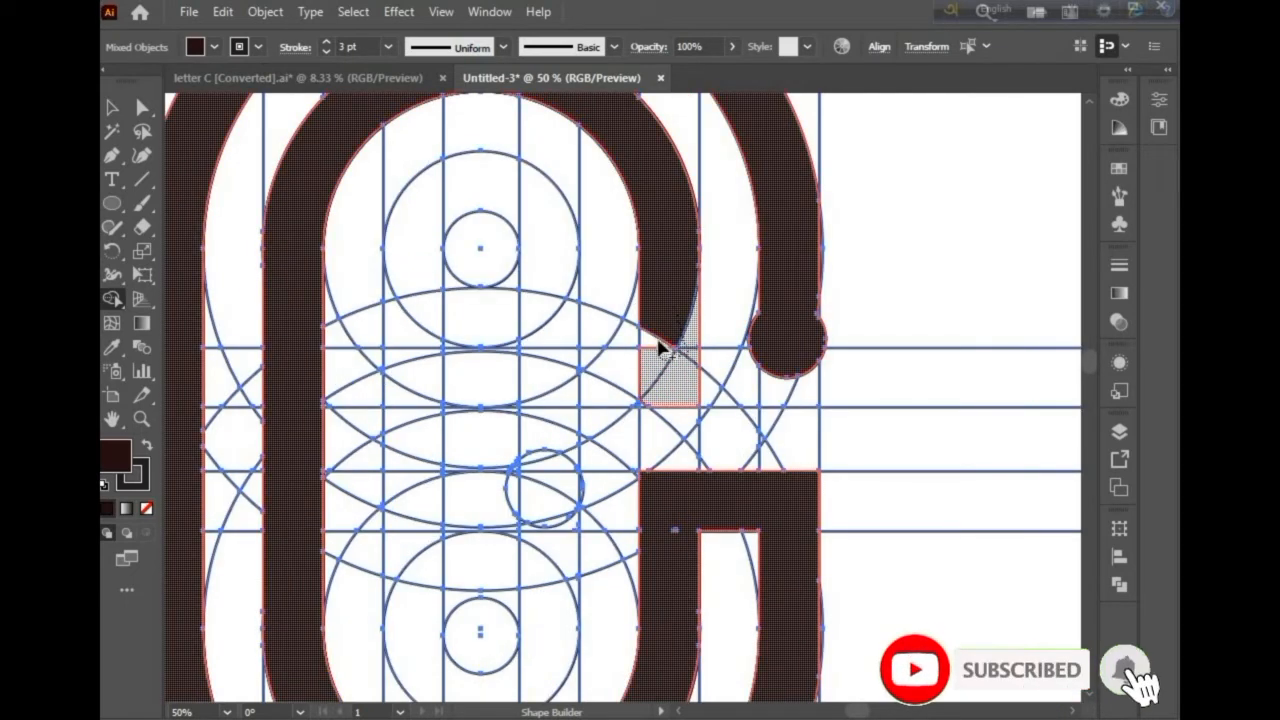
{"action": "mouse_move", "coordinate": [670, 375]}
{"action": "left_mouse_down"}
{"action": "mouse_move", "coordinate": [596, 398]}
{"action": "mouse_move", "coordinate": [569, 371]}
{"action": "mouse_move", "coordinate": [594, 366]}
{"action": "mouse_move", "coordinate": [551, 377]}
{"action": "mouse_move", "coordinate": [545, 276]}
{"action": "left_mouse_up"}
Step: Merge the innermost ring's top arc and its left side segments downward
{"action": "scroll", "coordinate": [551, 377], "scroll_direction": "up", "scroll_amount": 1}
{"action": "mouse_move", "coordinate": [497, 238]}
{"action": "left_mouse_down"}
{"action": "mouse_move", "coordinate": [415, 283]}
{"action": "mouse_move", "coordinate": [414, 690]}
{"action": "left_mouse_up"}
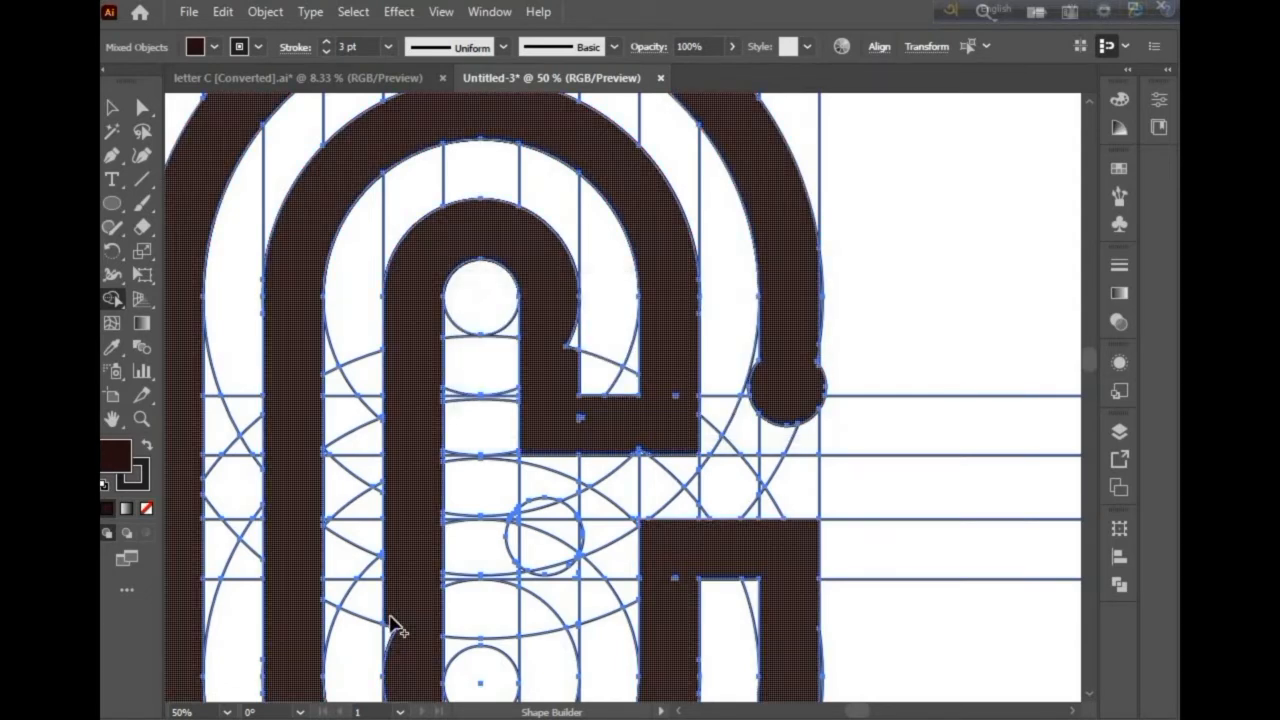
{"action": "scroll", "coordinate": [400, 580], "scroll_direction": "down", "scroll_amount": 3}
{"action": "left_click", "coordinate": [395, 545]}
Step: Merge the innermost ring's bottom arc and the column up its right side to the small circle
{"action": "scroll", "coordinate": [400, 530], "scroll_direction": "down", "scroll_amount": 6}
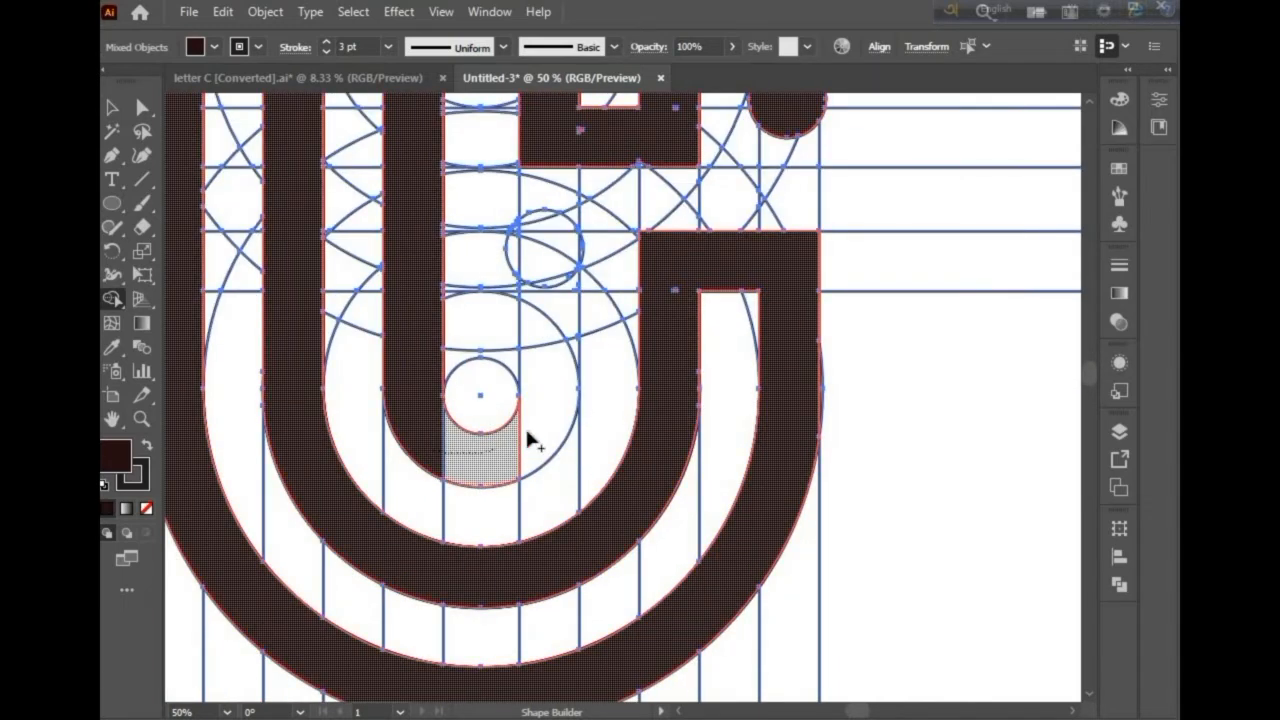
{"action": "left_click_drag", "start_coordinate": [527, 432], "coordinate": [546, 351]}
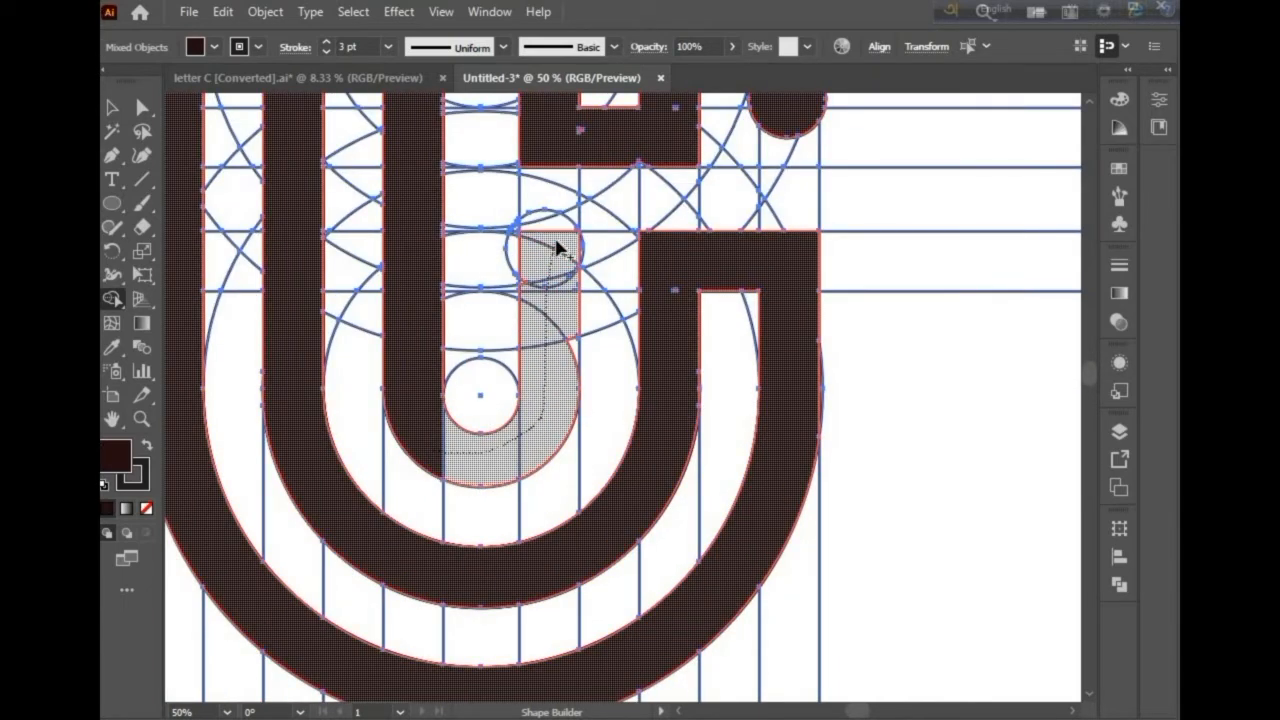
{"action": "left_click_drag", "start_coordinate": [557, 248], "coordinate": [558, 252]}
Step: Merge the small circle into the top of the innermost stroke to round its end
{"action": "scroll", "coordinate": [560, 320], "scroll_direction": "up", "scroll_amount": 3}
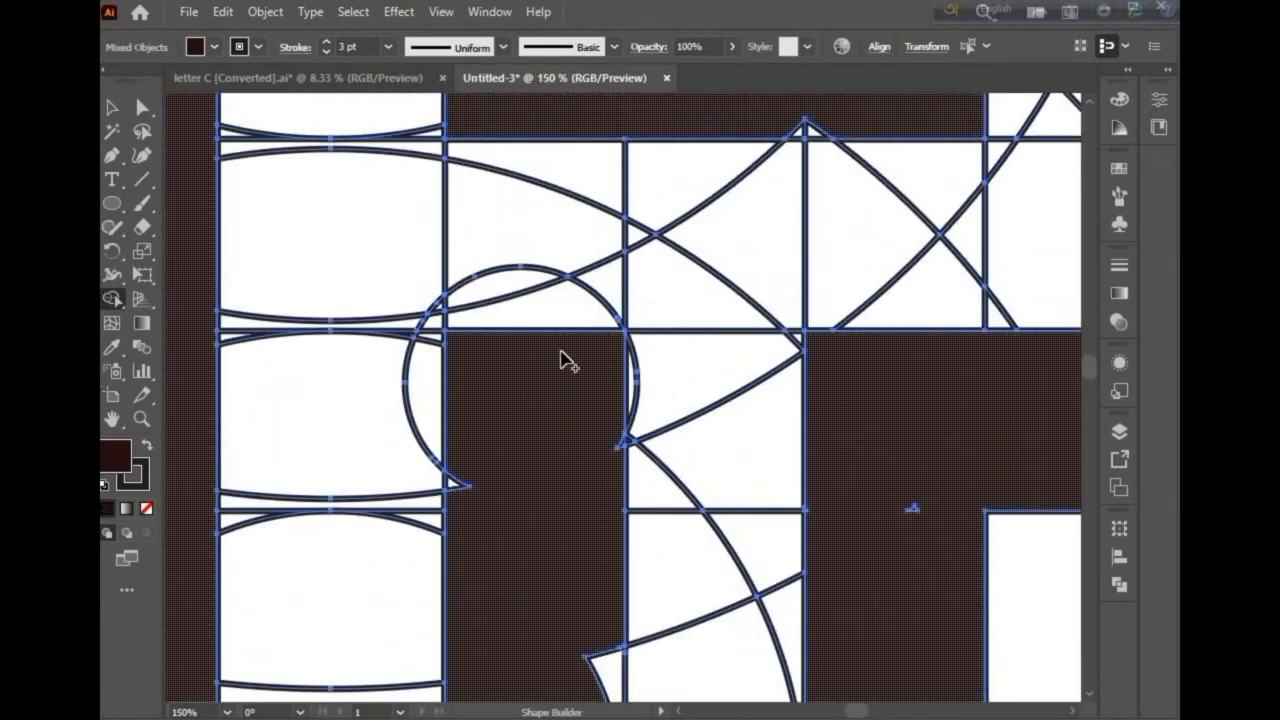
{"action": "left_click_drag", "start_coordinate": [566, 322], "coordinate": [497, 298]}
{"action": "left_click_drag", "start_coordinate": [452, 334], "coordinate": [438, 376]}
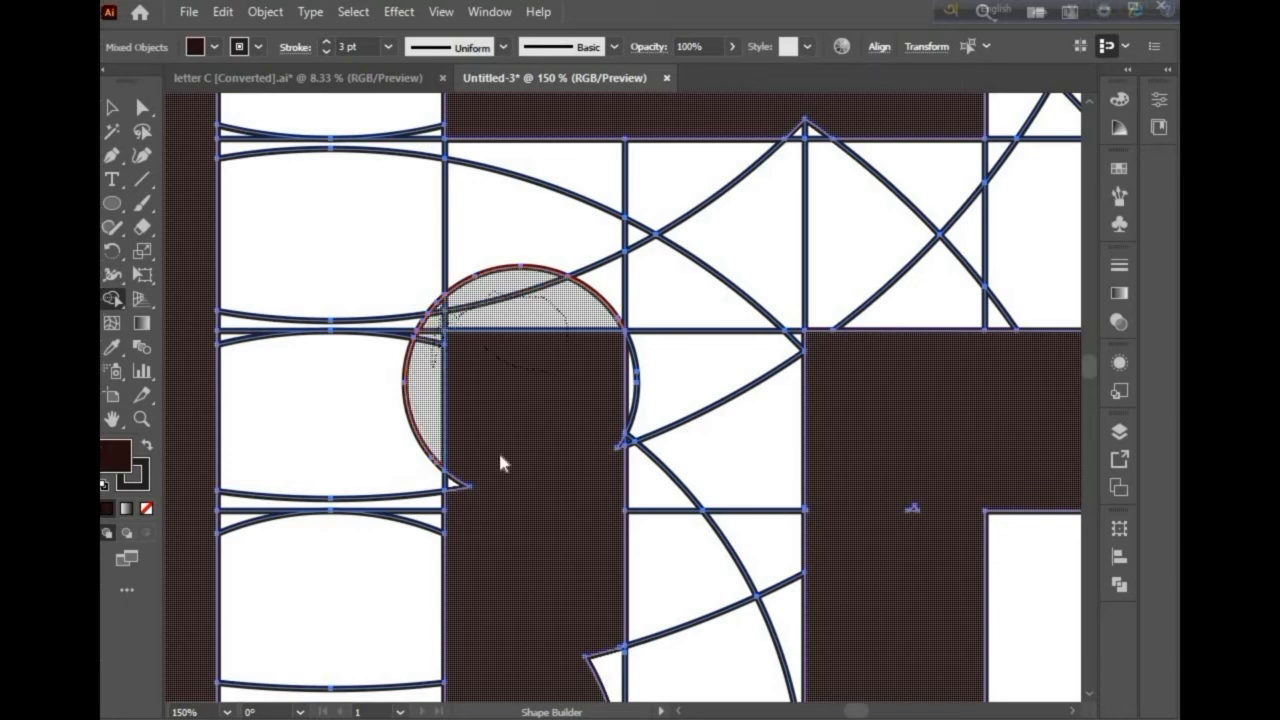
{"action": "left_click_drag", "start_coordinate": [500, 456], "coordinate": [458, 490]}
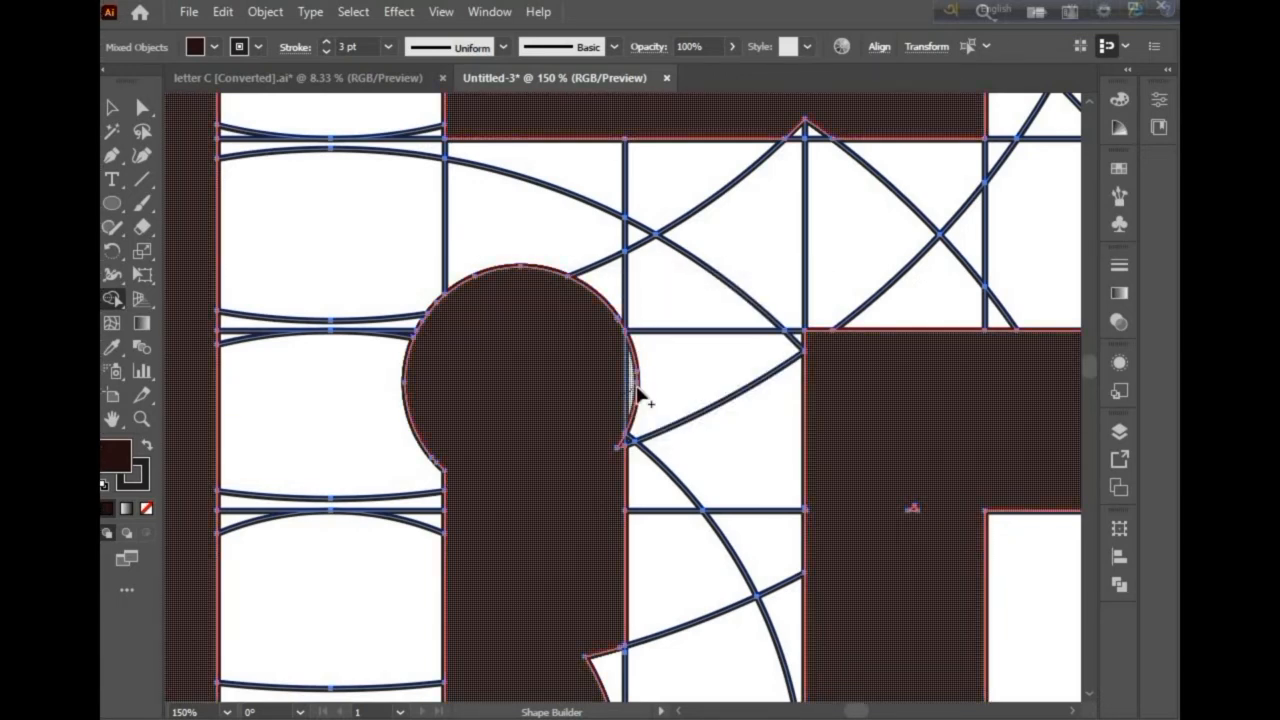
Step: Merge the small leftover slivers at the corner of the lower right stroke into the filled shape with Shape Builder
{"action": "scroll", "coordinate": [588, 590], "scroll_direction": "down", "scroll_amount": 3}
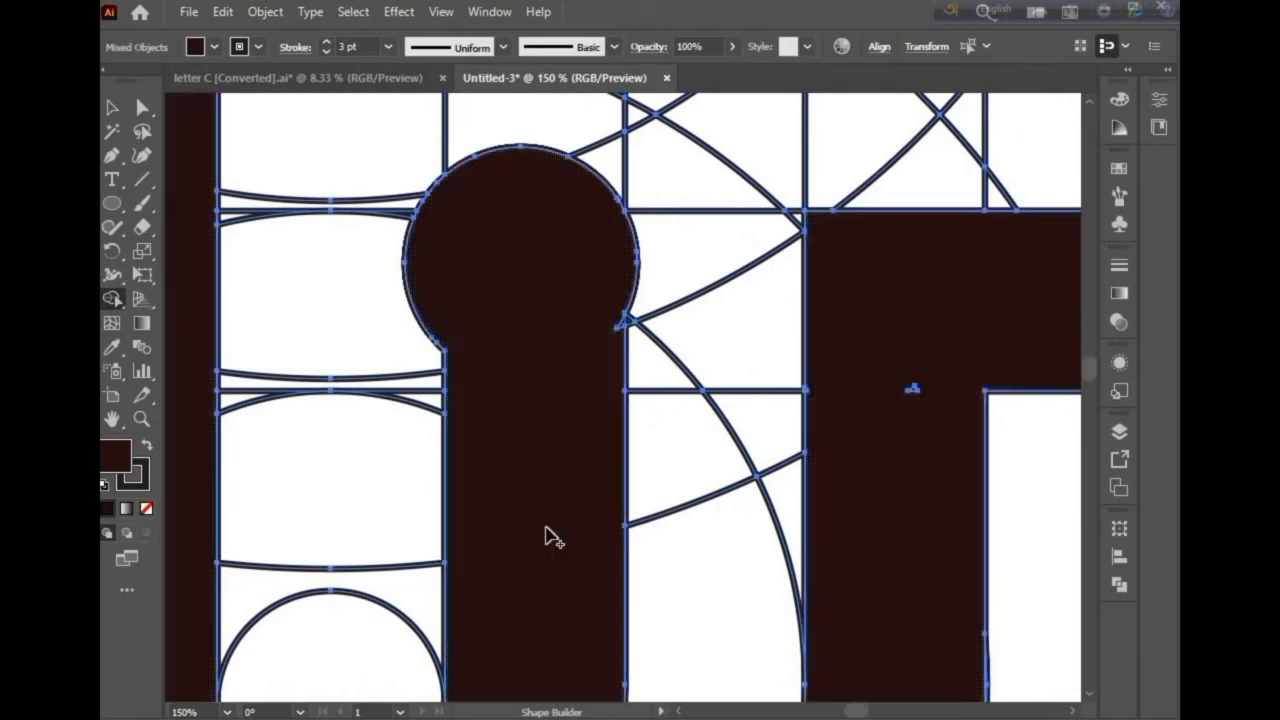
{"action": "scroll", "coordinate": [554, 539], "scroll_direction": "down", "scroll_amount": 3}
{"action": "scroll", "coordinate": [554, 539], "scroll_direction": "down", "scroll_amount": 2}
{"action": "scroll", "coordinate": [588, 428], "scroll_direction": "up", "scroll_amount": 3}
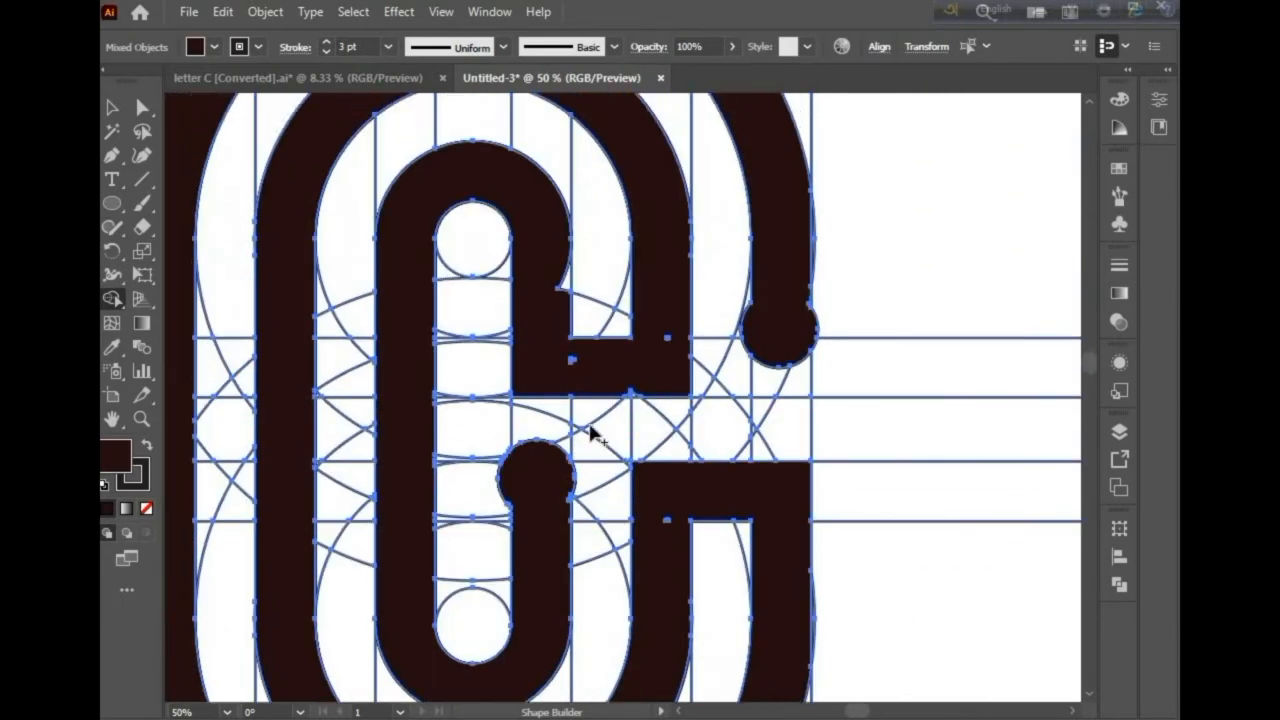
{"action": "scroll", "coordinate": [571, 420], "scroll_direction": "up", "scroll_amount": 5}
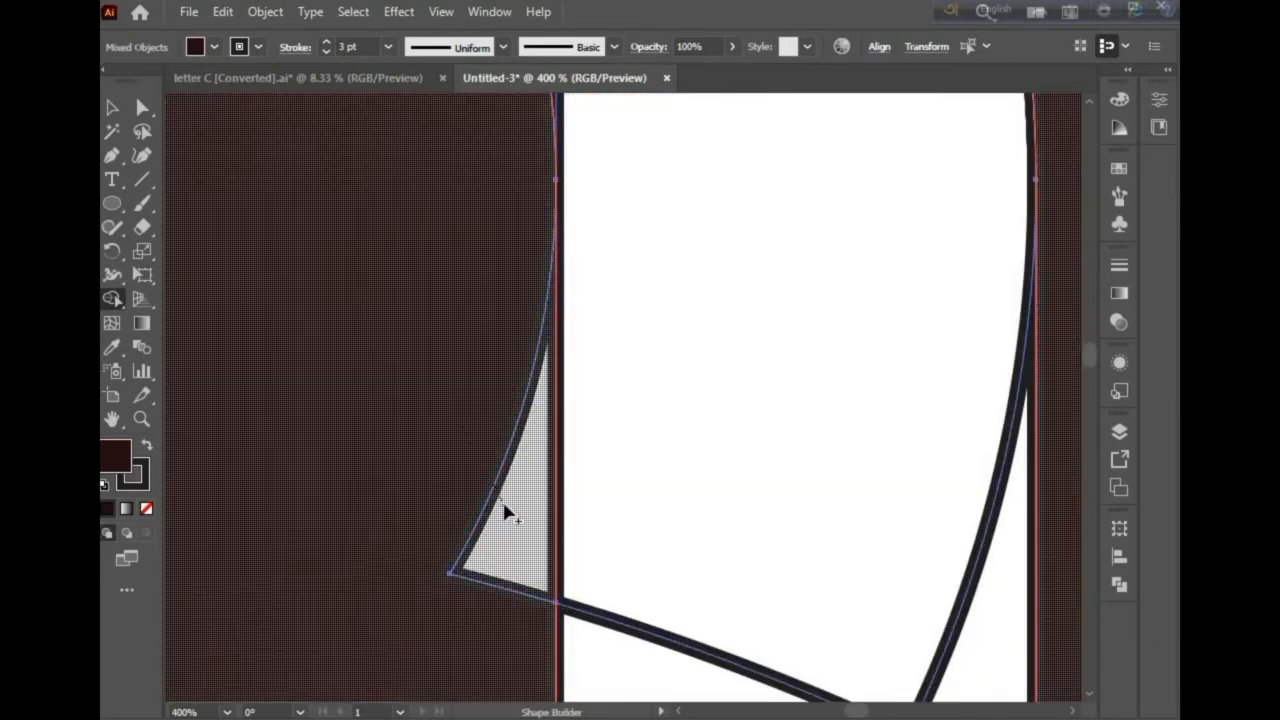
{"action": "scroll", "coordinate": [505, 513], "scroll_direction": "down", "scroll_amount": 4}
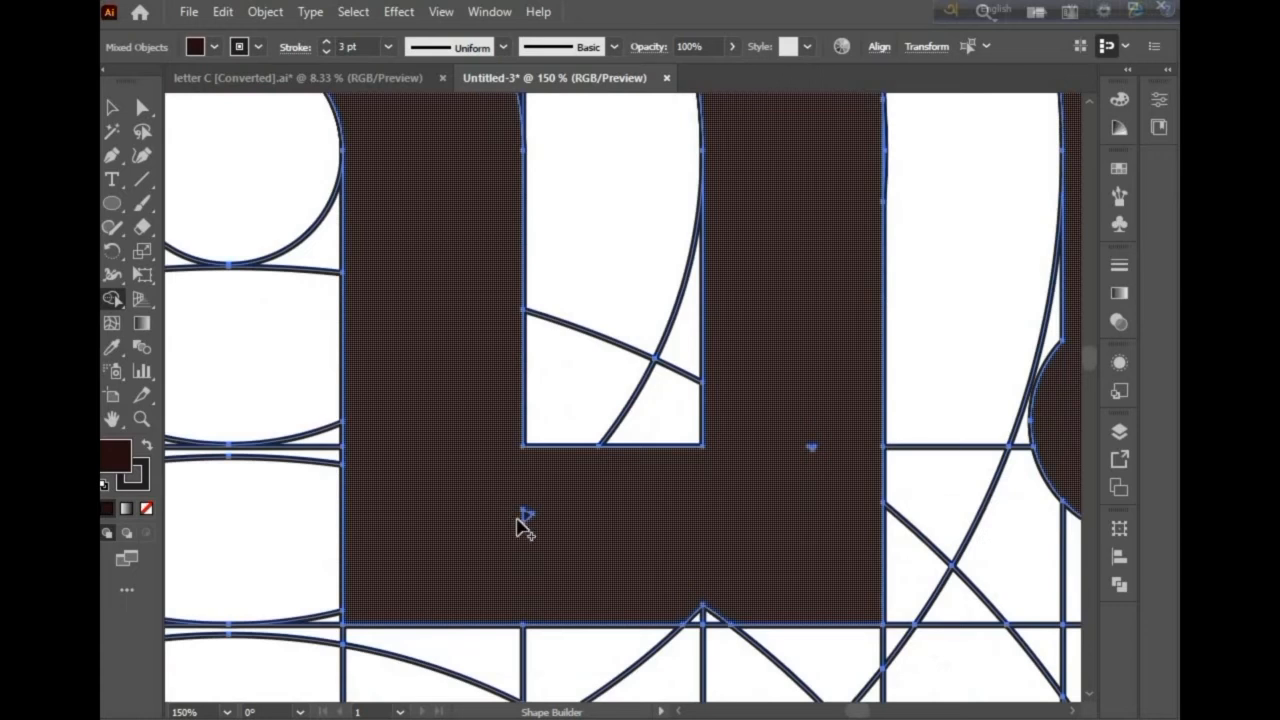
{"action": "left_click_drag", "start_coordinate": [716, 618], "coordinate": [789, 480]}
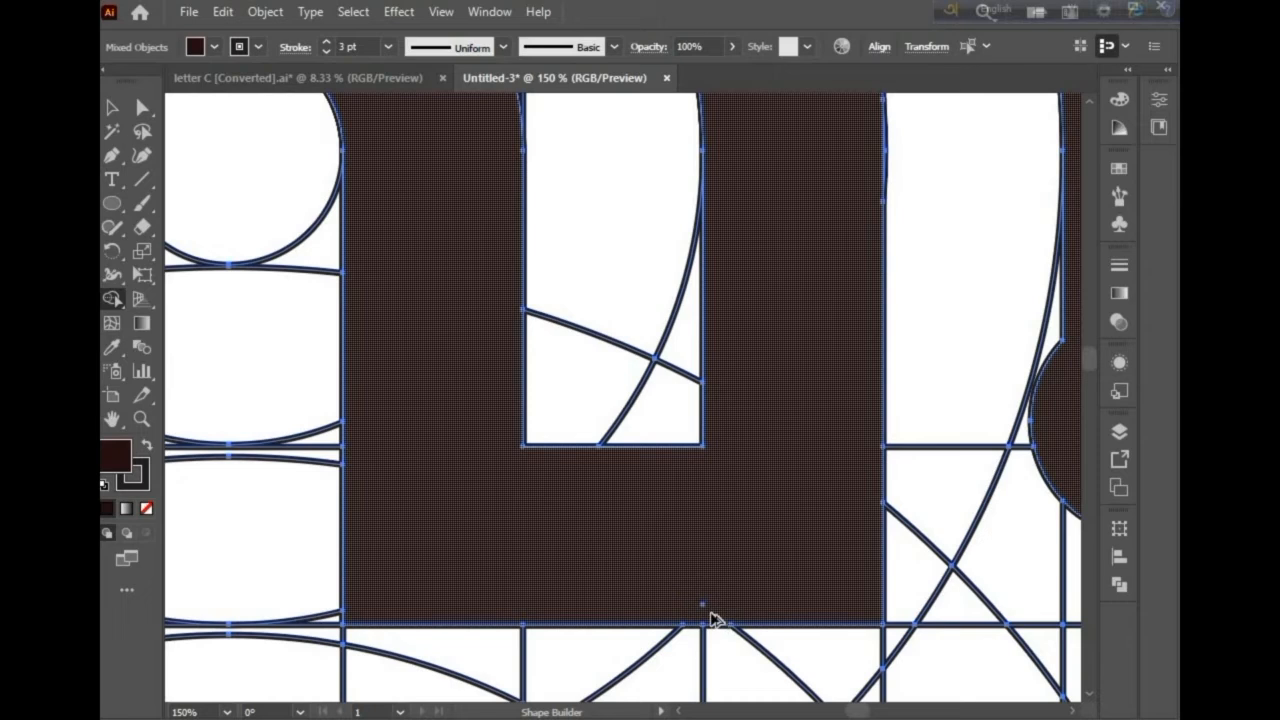
Step: Merge the small leftover fragment inside the middle stroke into the filled shape
{"action": "scroll", "coordinate": [675, 605], "scroll_direction": "up", "scroll_amount": 4}
{"action": "scroll", "coordinate": [680, 571], "scroll_direction": "down", "scroll_amount": 8}
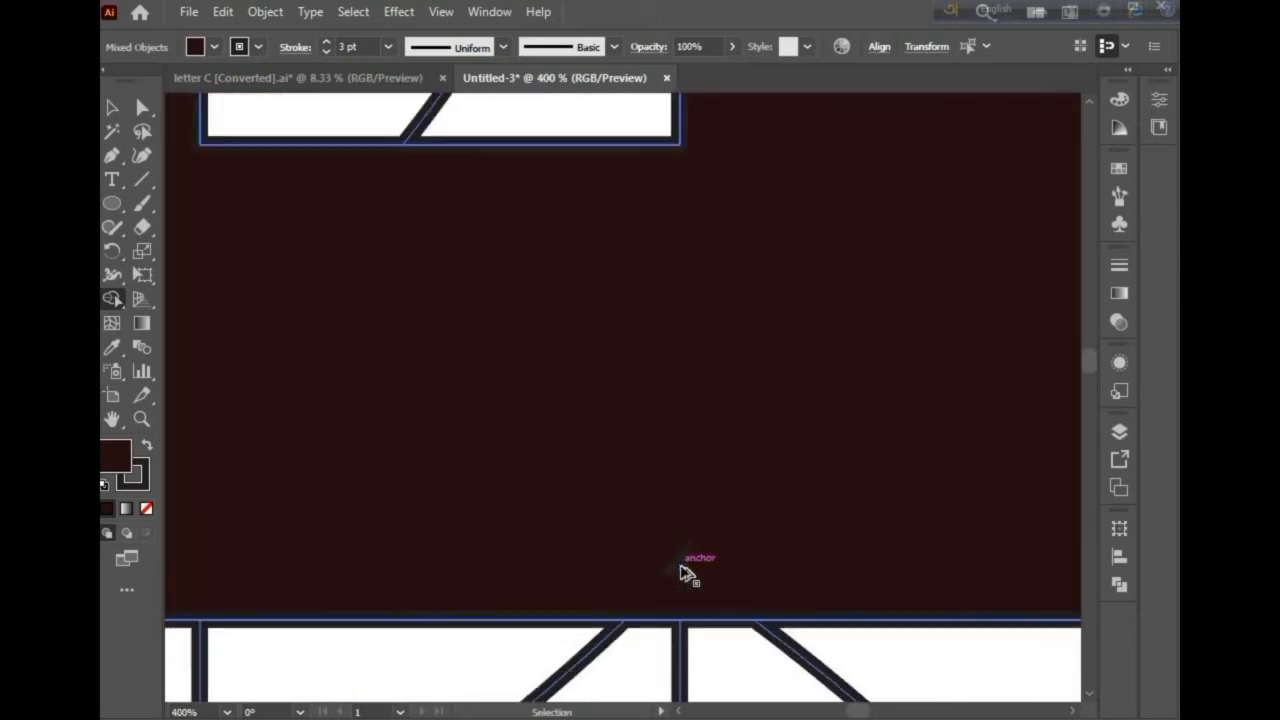
{"action": "scroll", "coordinate": [775, 520], "scroll_direction": "up", "scroll_amount": 2}
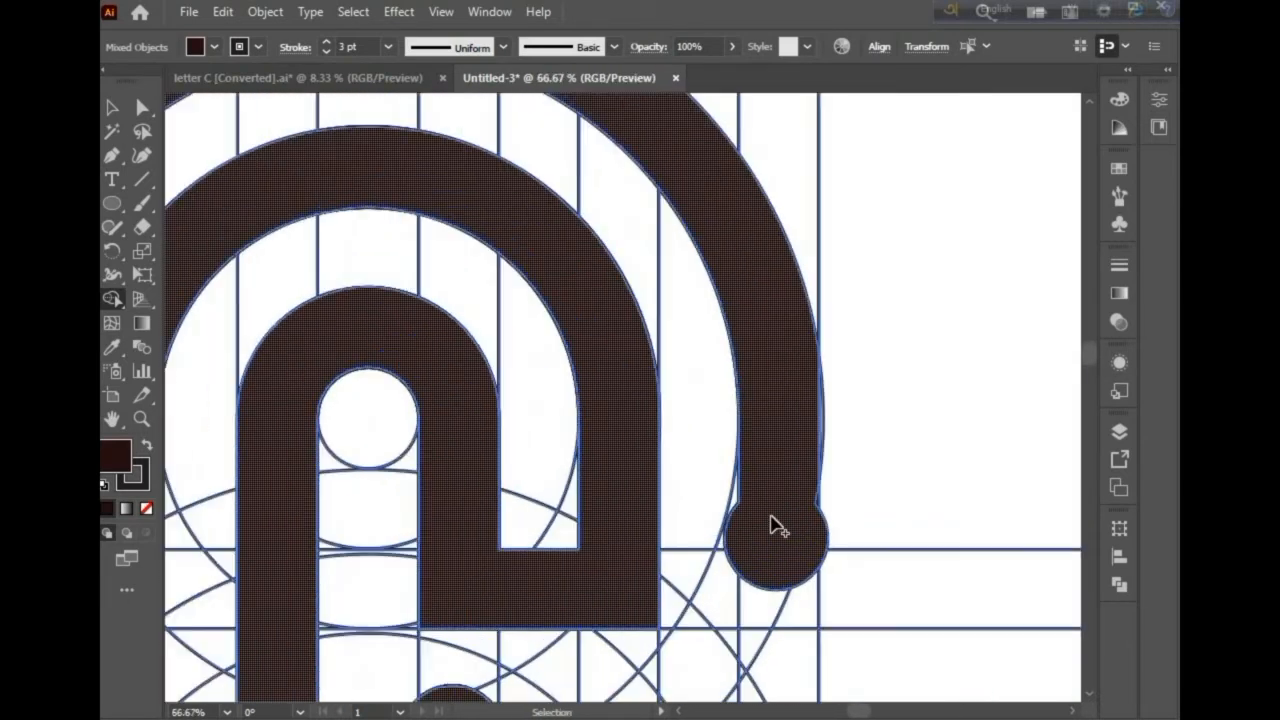
{"action": "scroll", "coordinate": [771, 528], "scroll_direction": "down", "scroll_amount": 3}
{"action": "scroll", "coordinate": [768, 533], "scroll_direction": "down", "scroll_amount": 4}
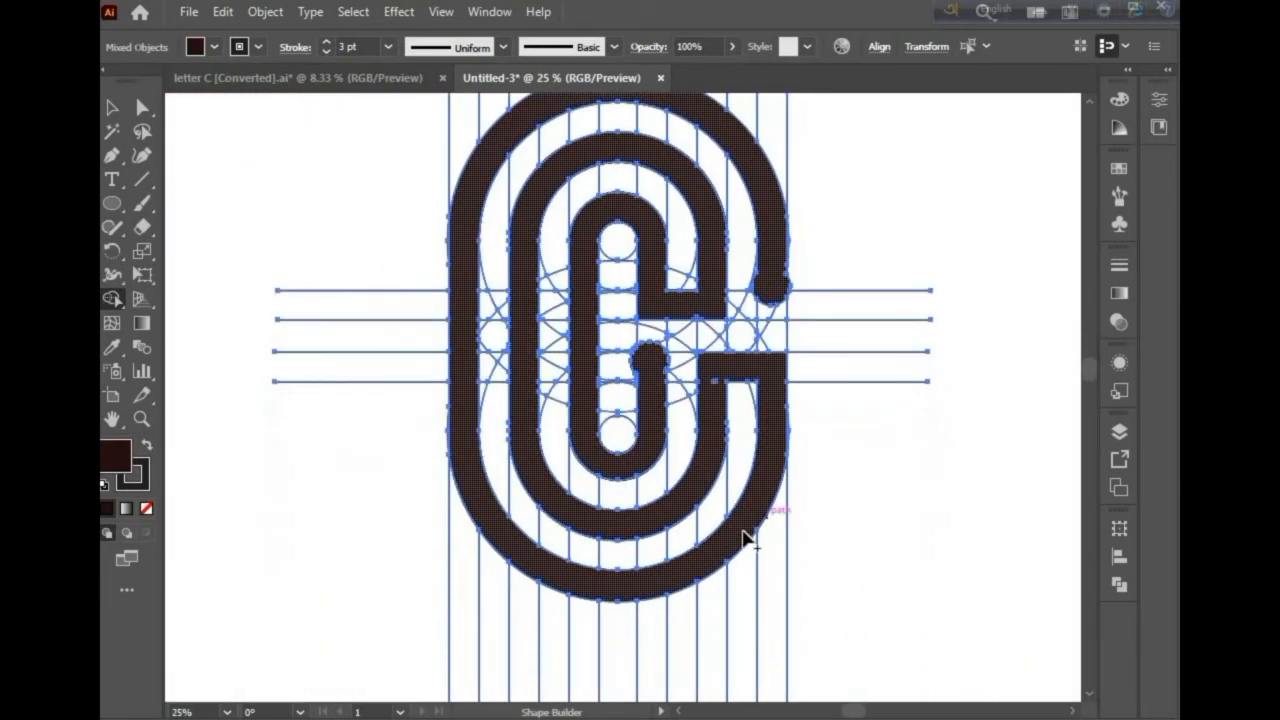
{"action": "scroll", "coordinate": [727, 410], "scroll_direction": "up", "scroll_amount": 7}
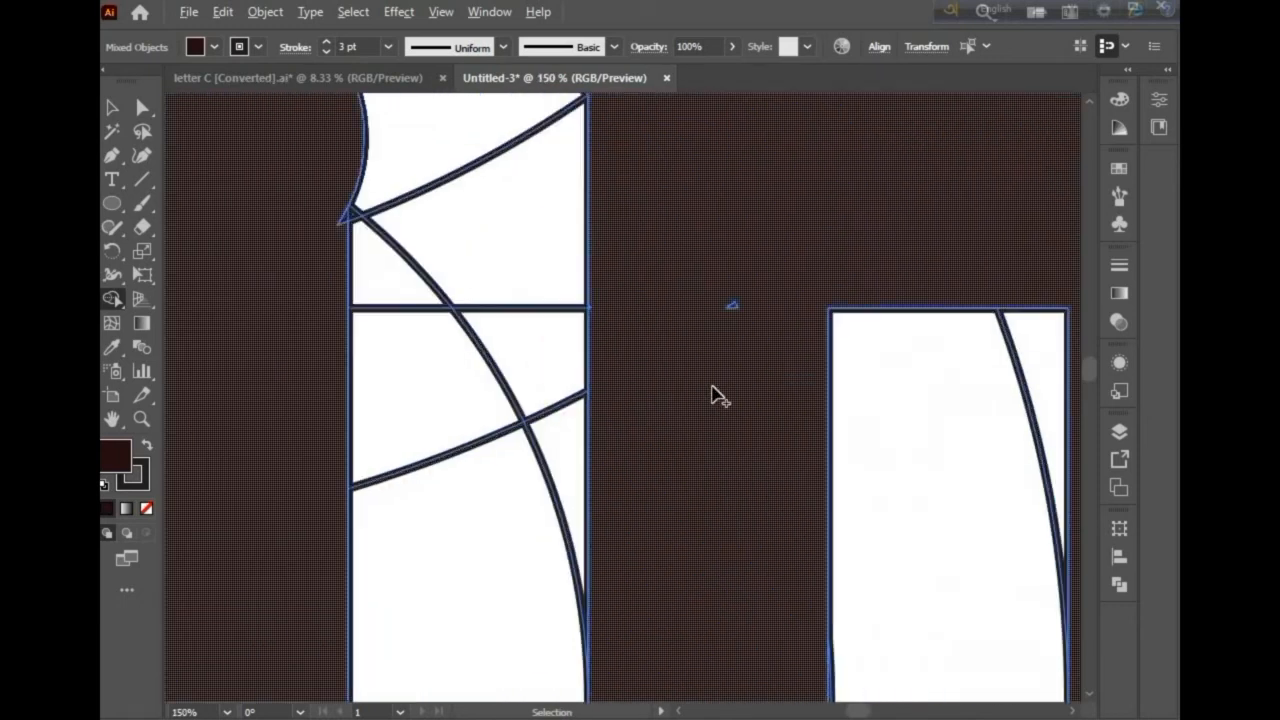
{"action": "left_click", "coordinate": [742, 345]}
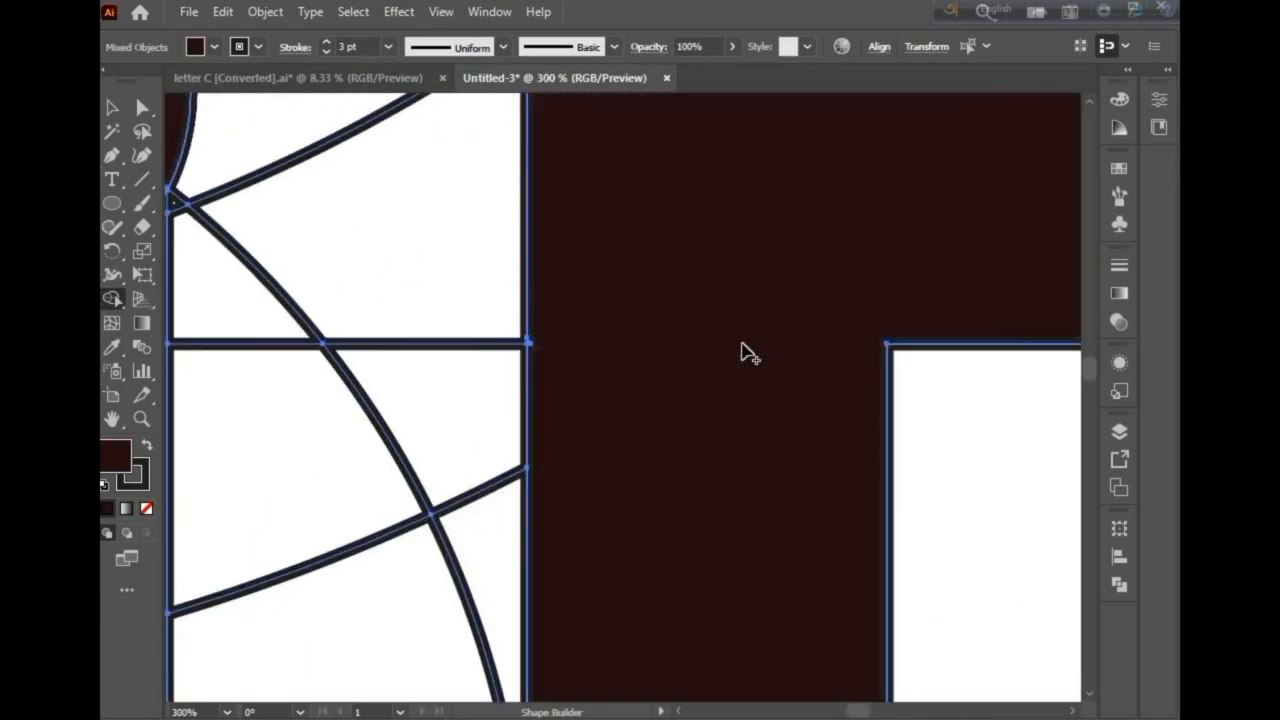
Step: Select the finished letter group and drag a duplicate of it to the right of the original
{"action": "scroll", "coordinate": [736, 352], "scroll_direction": "down", "scroll_amount": 5}
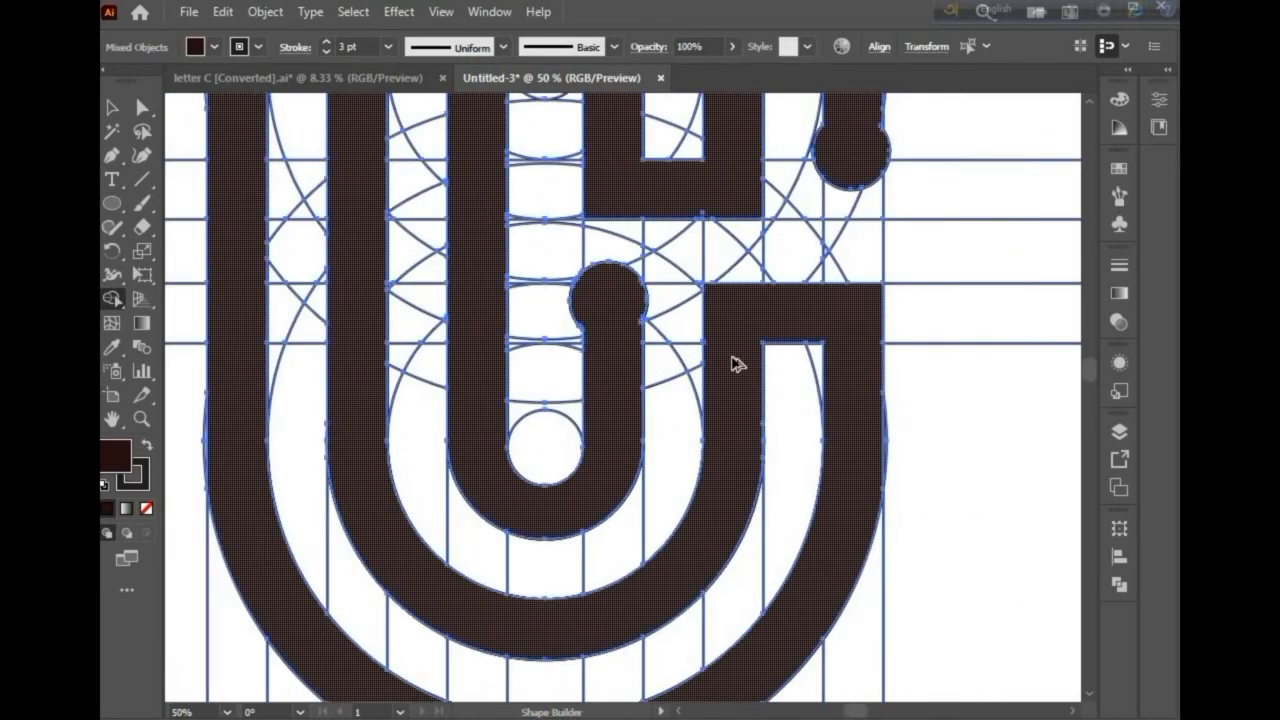
{"action": "scroll", "coordinate": [731, 357], "scroll_direction": "down", "scroll_amount": 4}
{"action": "scroll", "coordinate": [731, 350], "scroll_direction": "right", "scroll_amount": 5}
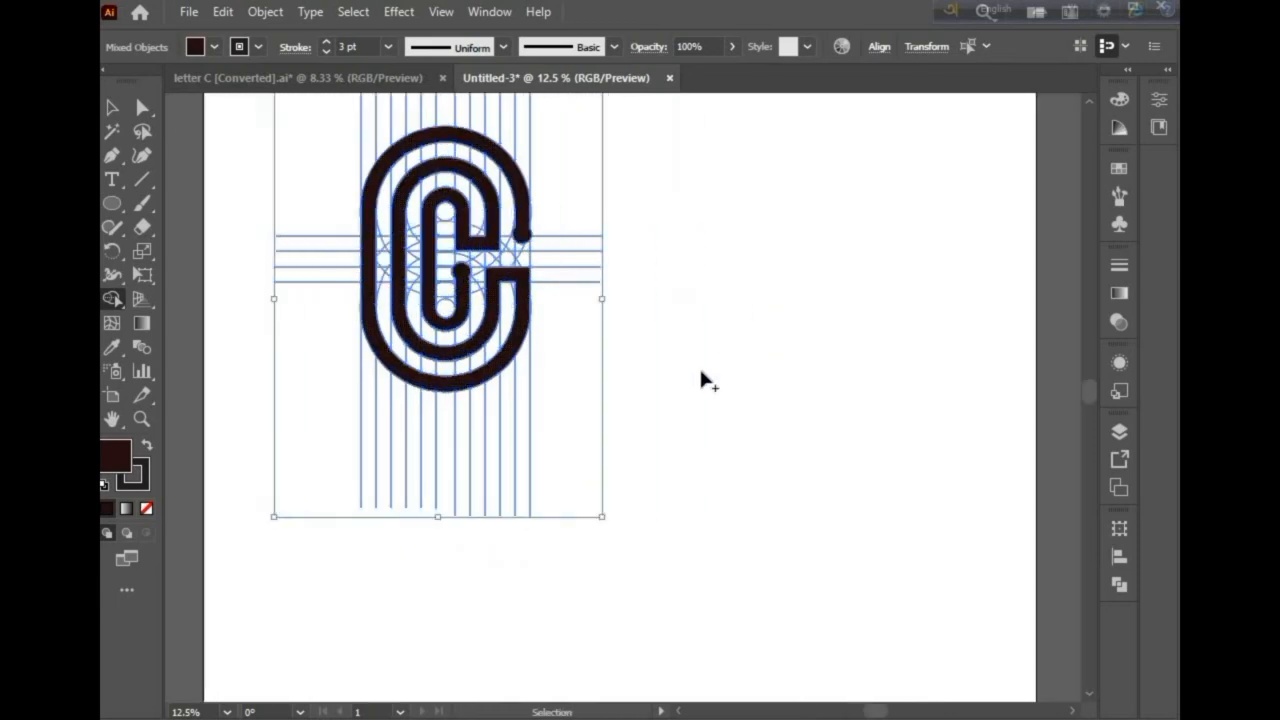
{"action": "scroll", "coordinate": [700, 375], "scroll_direction": "right", "scroll_amount": 1}
{"action": "scroll", "coordinate": [640, 355], "scroll_direction": "up", "scroll_amount": 3}
{"action": "left_click", "coordinate": [111, 108]}
{"action": "left_click", "coordinate": [612, 232]}
{"action": "key", "text": "a"}
{"action": "scroll", "coordinate": [478, 314], "scroll_direction": "down", "scroll_amount": 2}
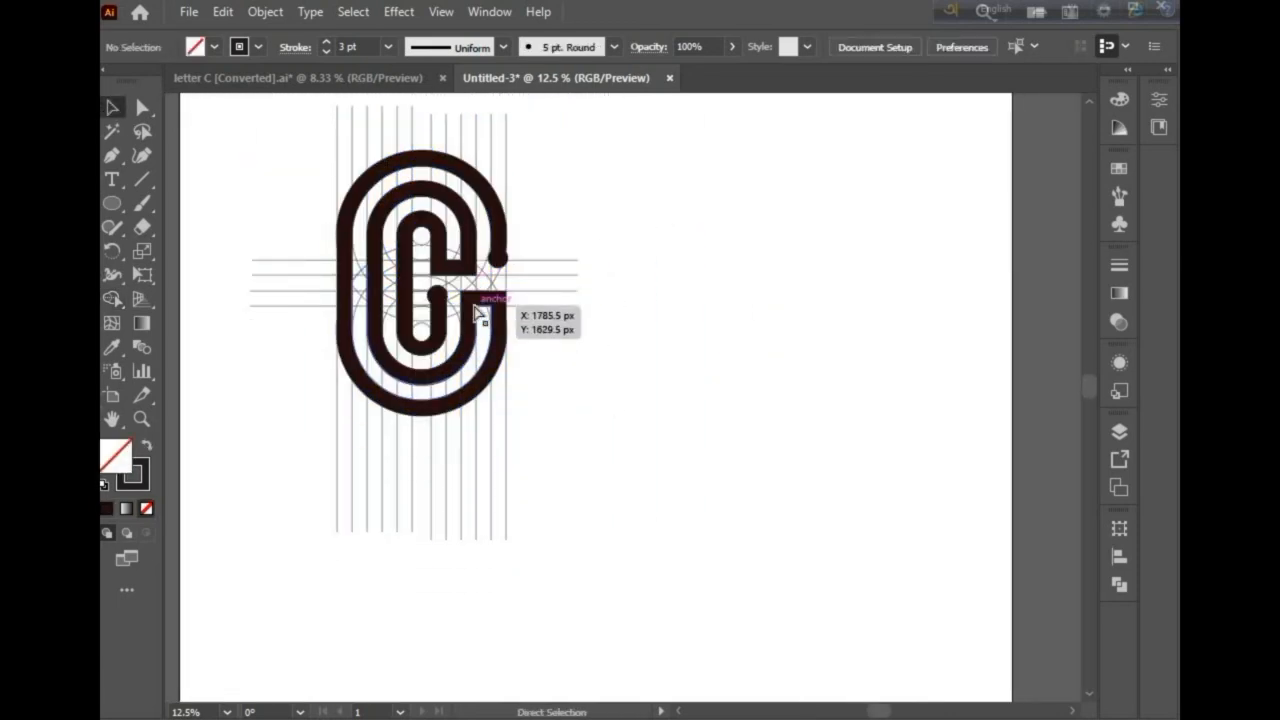
{"action": "scroll", "coordinate": [478, 314], "scroll_direction": "right", "scroll_amount": 2}
{"action": "scroll", "coordinate": [460, 300], "scroll_direction": "up", "scroll_amount": 2}
{"action": "key", "text": "v"}
{"action": "left_click", "coordinate": [452, 297]}
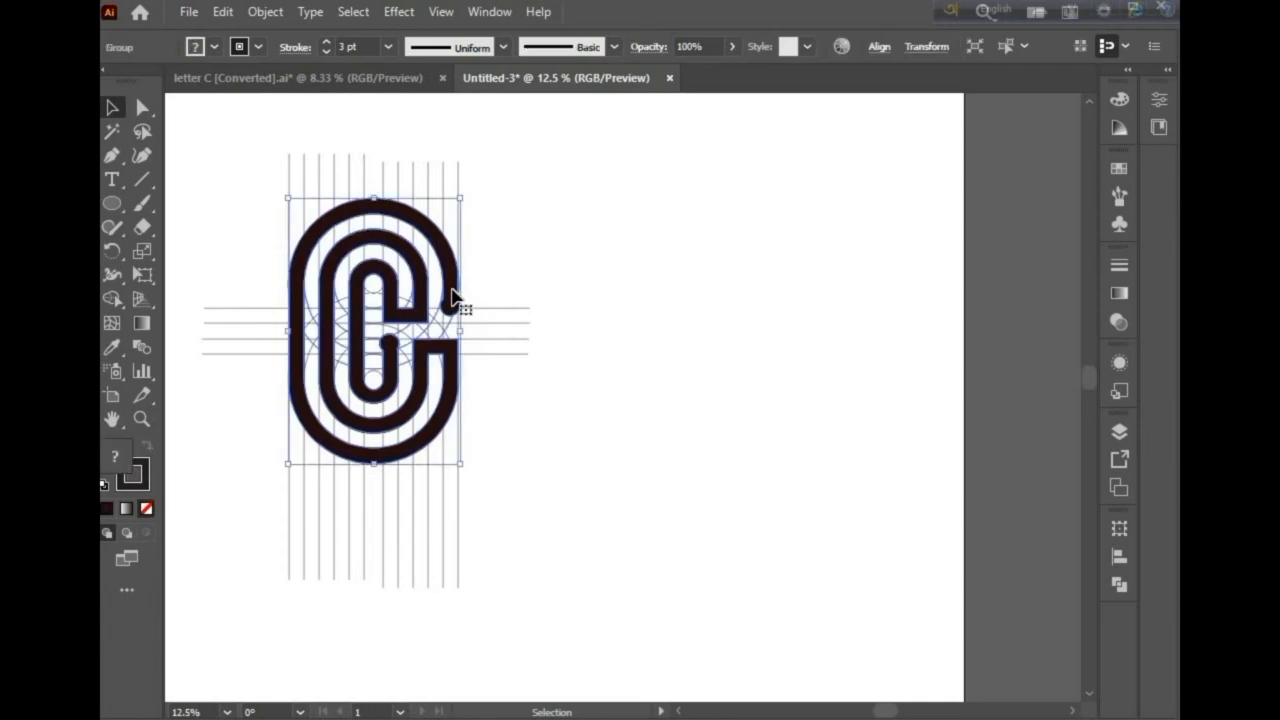
{"action": "key", "text": "a"}
{"action": "key", "text": "v"}
{"action": "left_click_drag", "start_coordinate": [458, 297], "coordinate": [787, 306]}
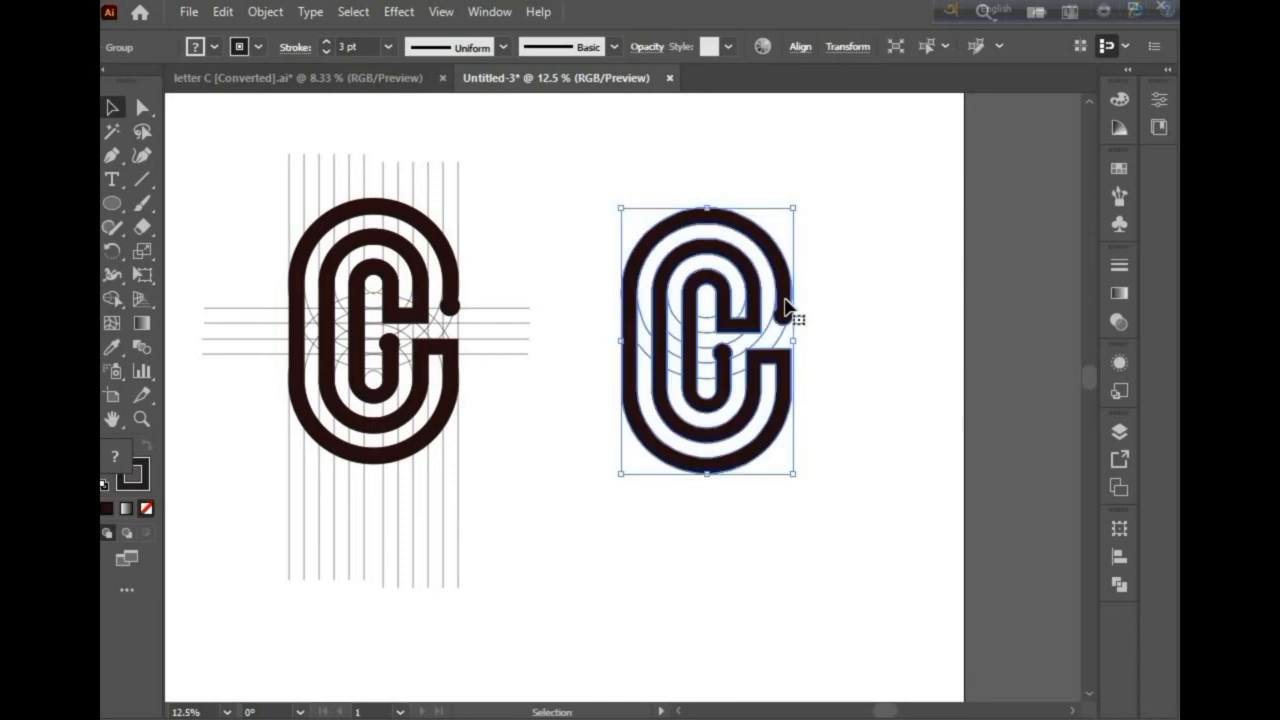
Step: Delete the leftover guide circles from the duplicated letter
{"action": "left_click", "coordinate": [843, 289]}
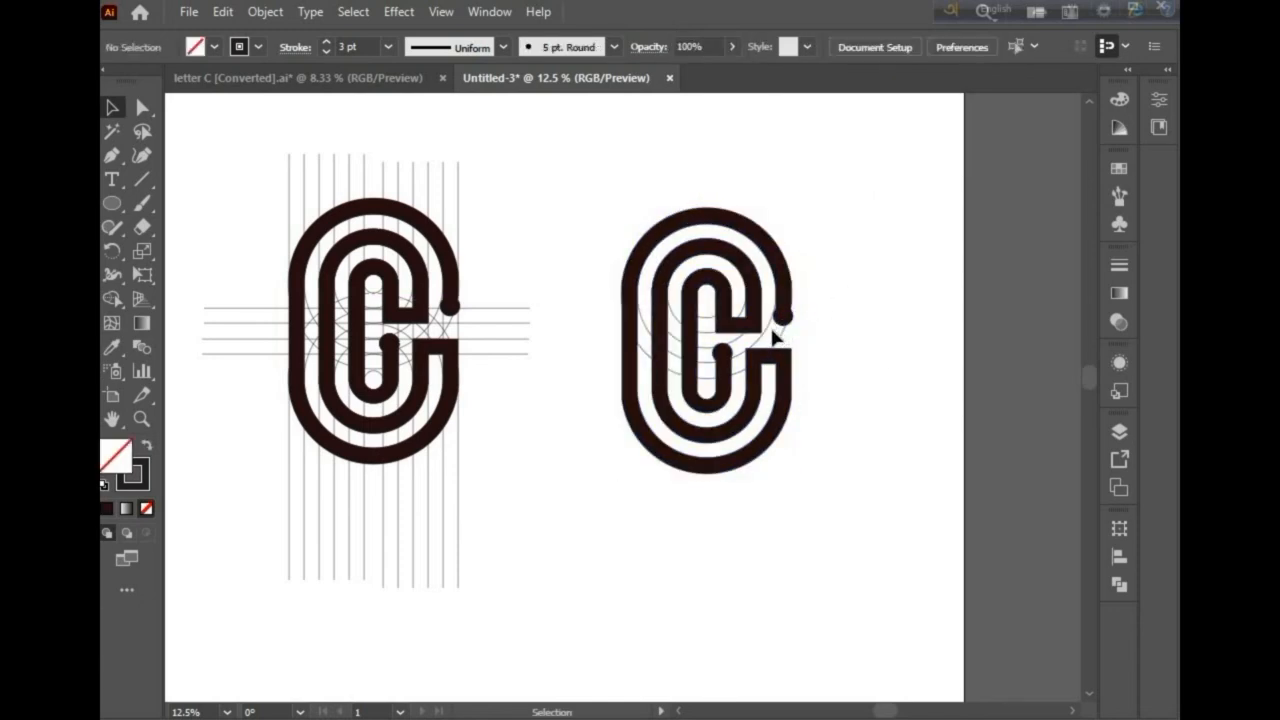
{"action": "scroll", "coordinate": [757, 323], "scroll_direction": "up", "scroll_amount": 3}
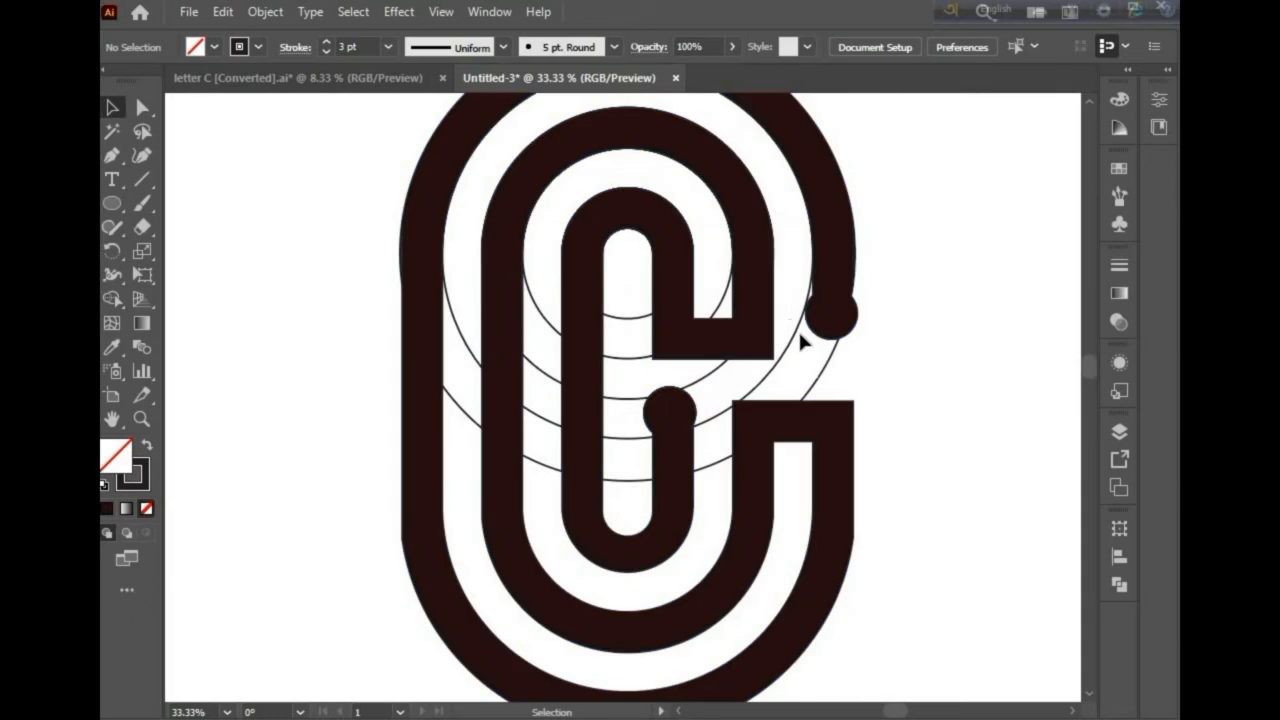
{"action": "left_click", "coordinate": [801, 336]}
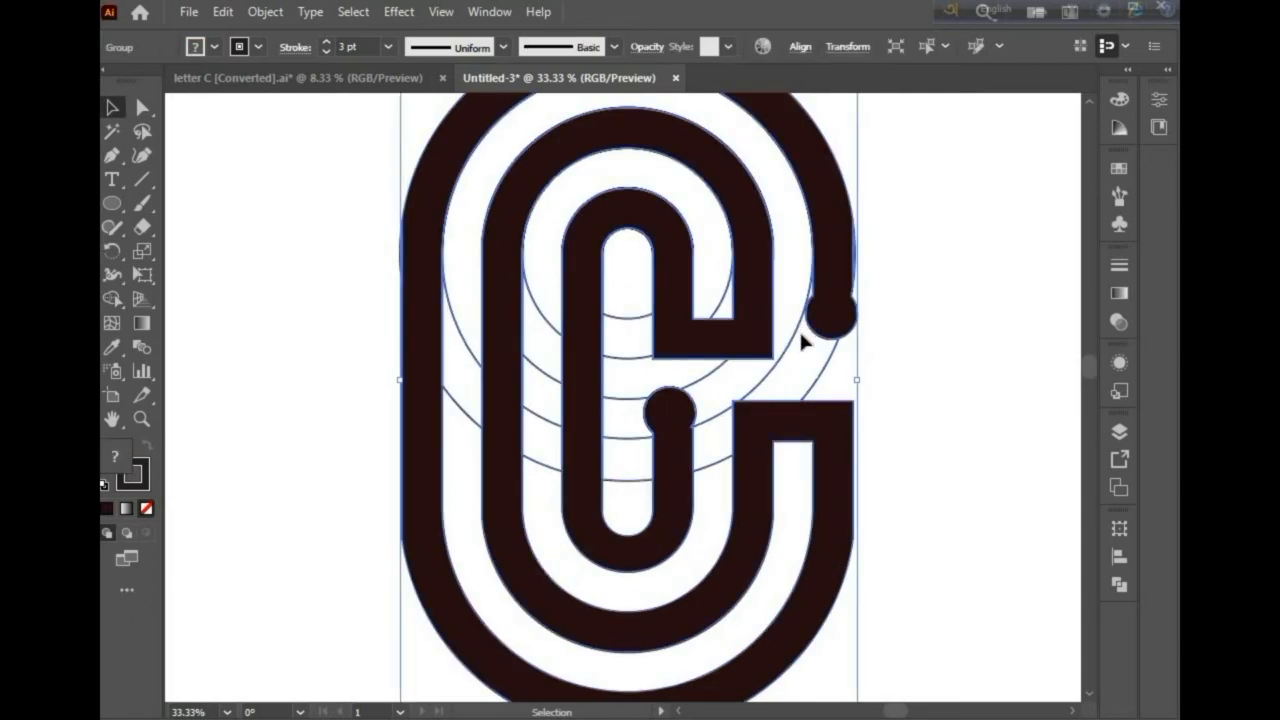
{"action": "key", "text": "Delete"}
Step: Fill the duplicated letter's compound path with the blue swatch C=85 M=50 Y=0 K=0
{"action": "scroll", "coordinate": [810, 360], "scroll_direction": "down", "scroll_amount": 3}
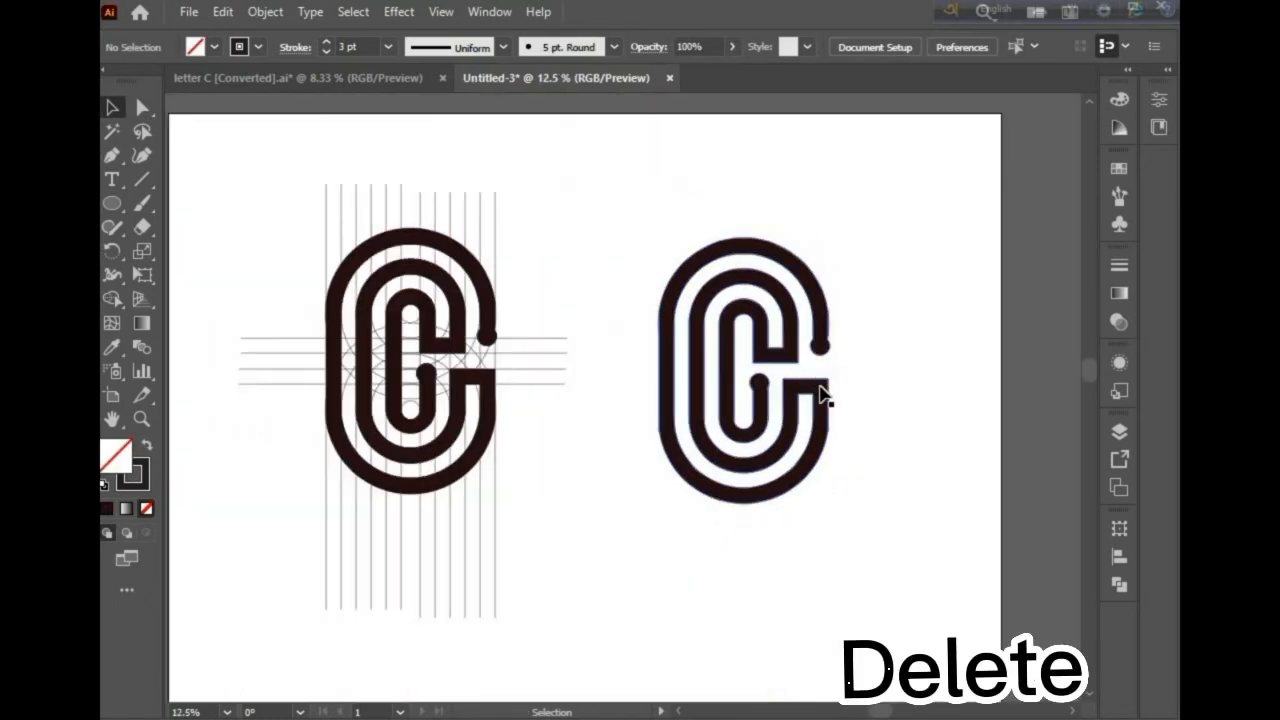
{"action": "scroll", "coordinate": [831, 383], "scroll_direction": "right", "scroll_amount": 3}
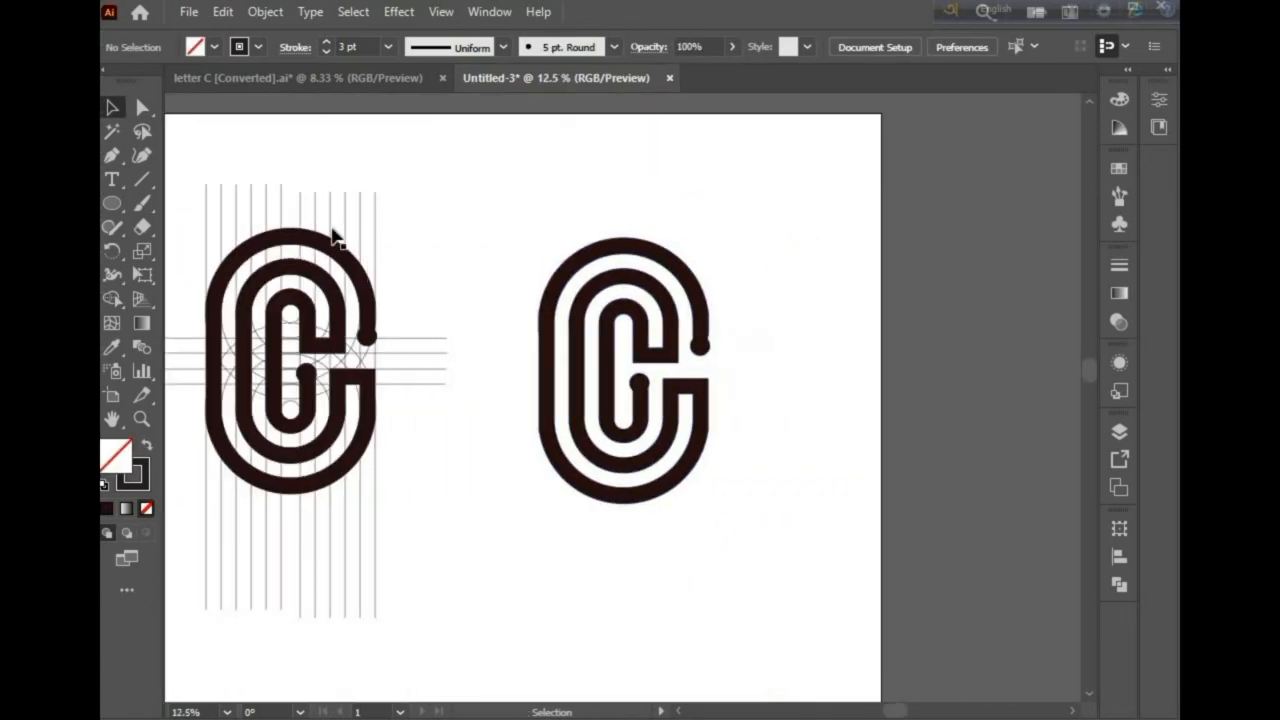
{"action": "left_click", "coordinate": [213, 47]}
{"action": "left_click", "coordinate": [607, 298]}
{"action": "left_click", "coordinate": [603, 276]}
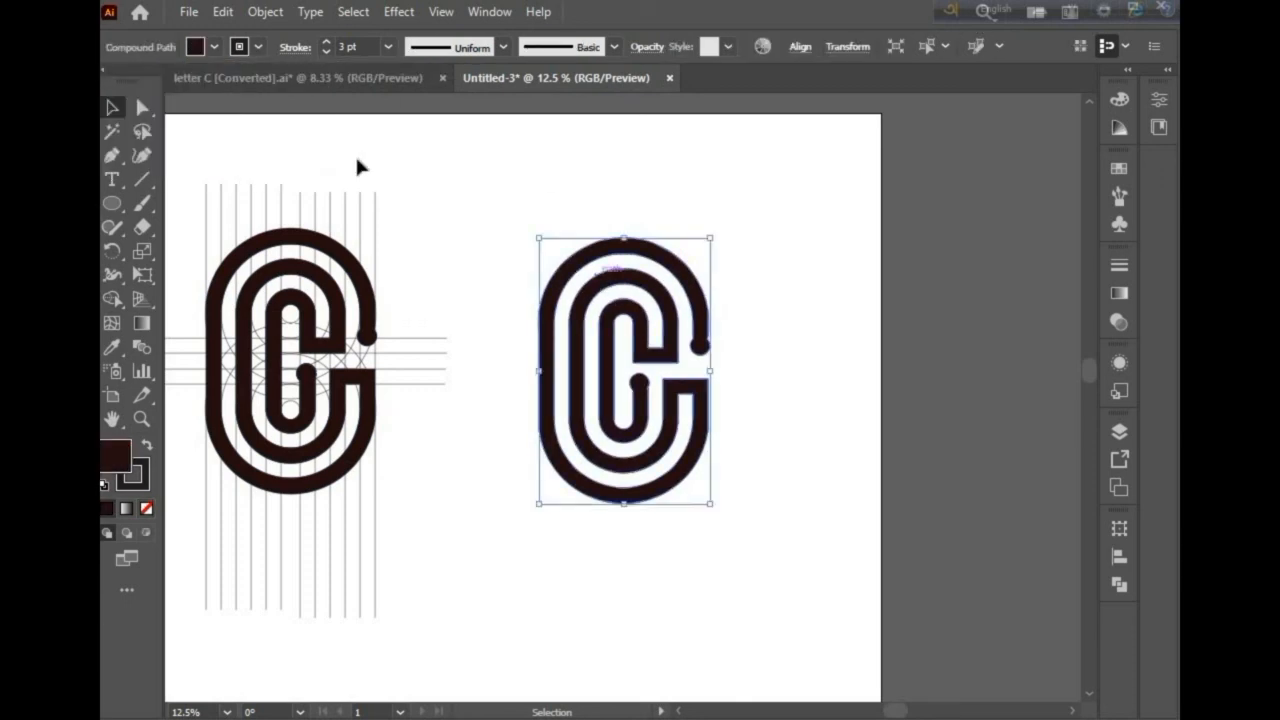
{"action": "left_click", "coordinate": [216, 47]}
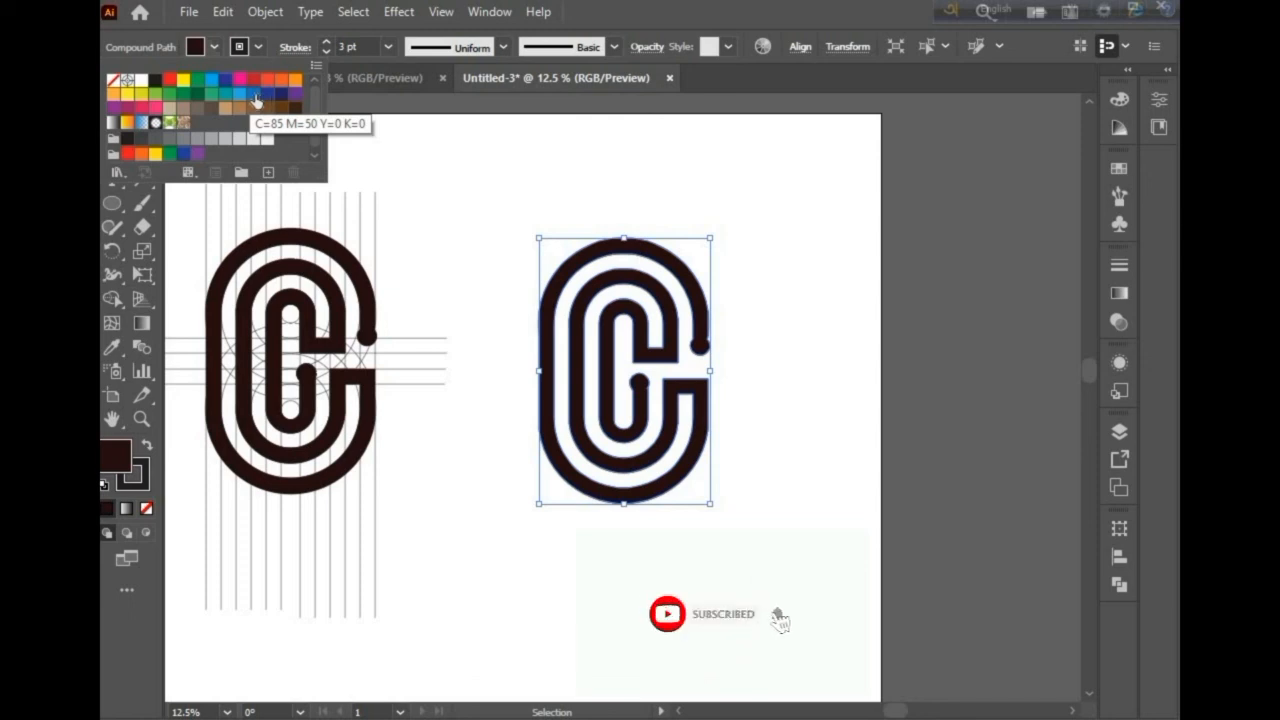
{"action": "left_click", "coordinate": [255, 96]}
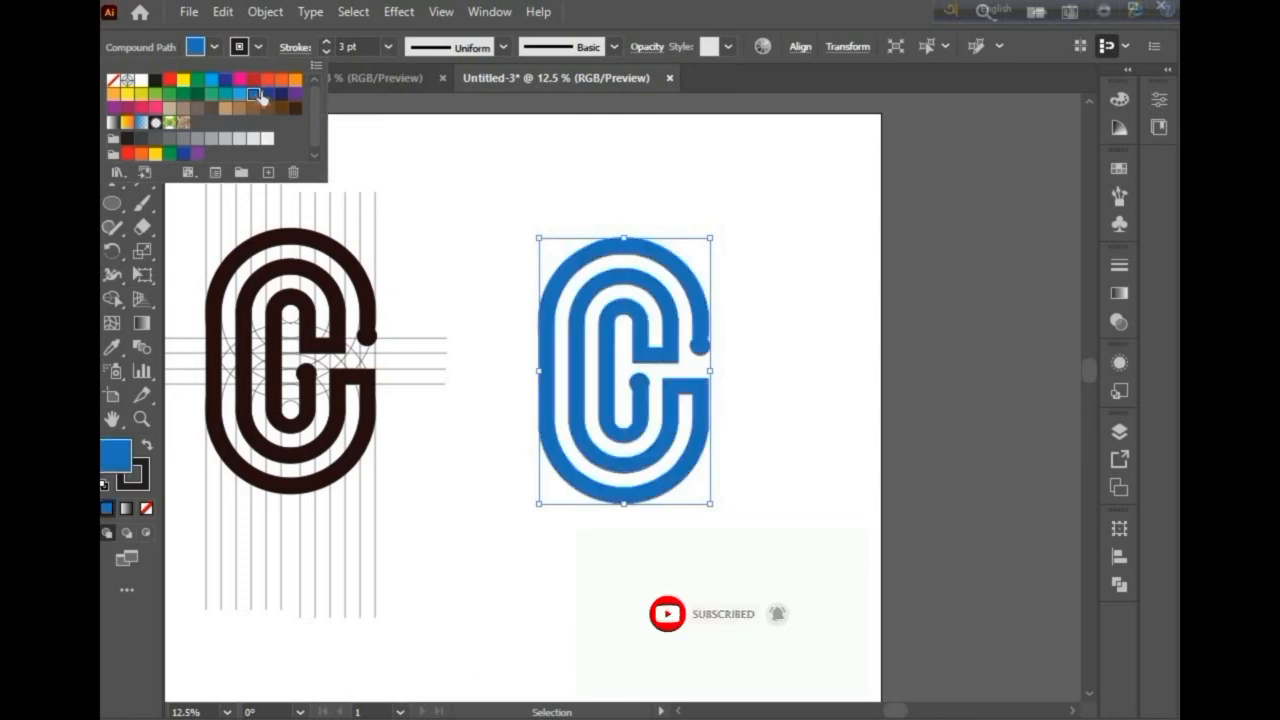
Step: Set the duplicated letter's stroke to none
{"action": "left_click", "coordinate": [256, 50]}
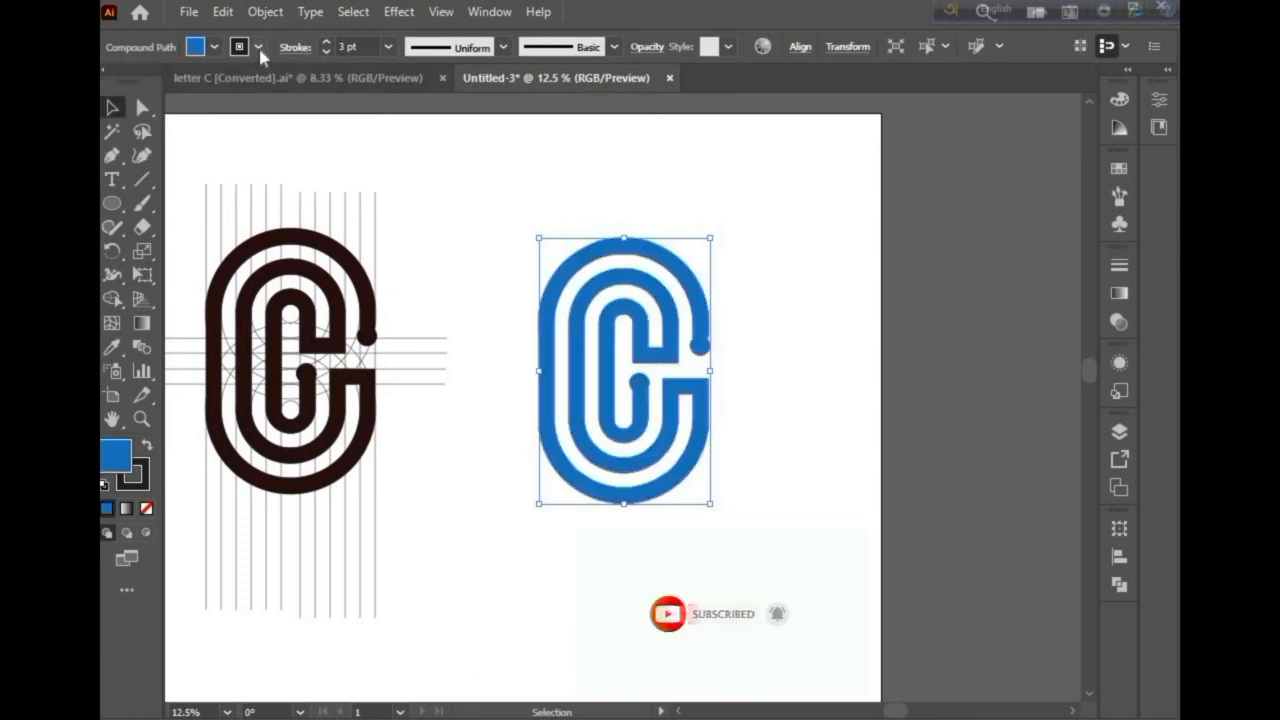
{"action": "left_click", "coordinate": [258, 47]}
{"action": "left_click", "coordinate": [114, 80]}
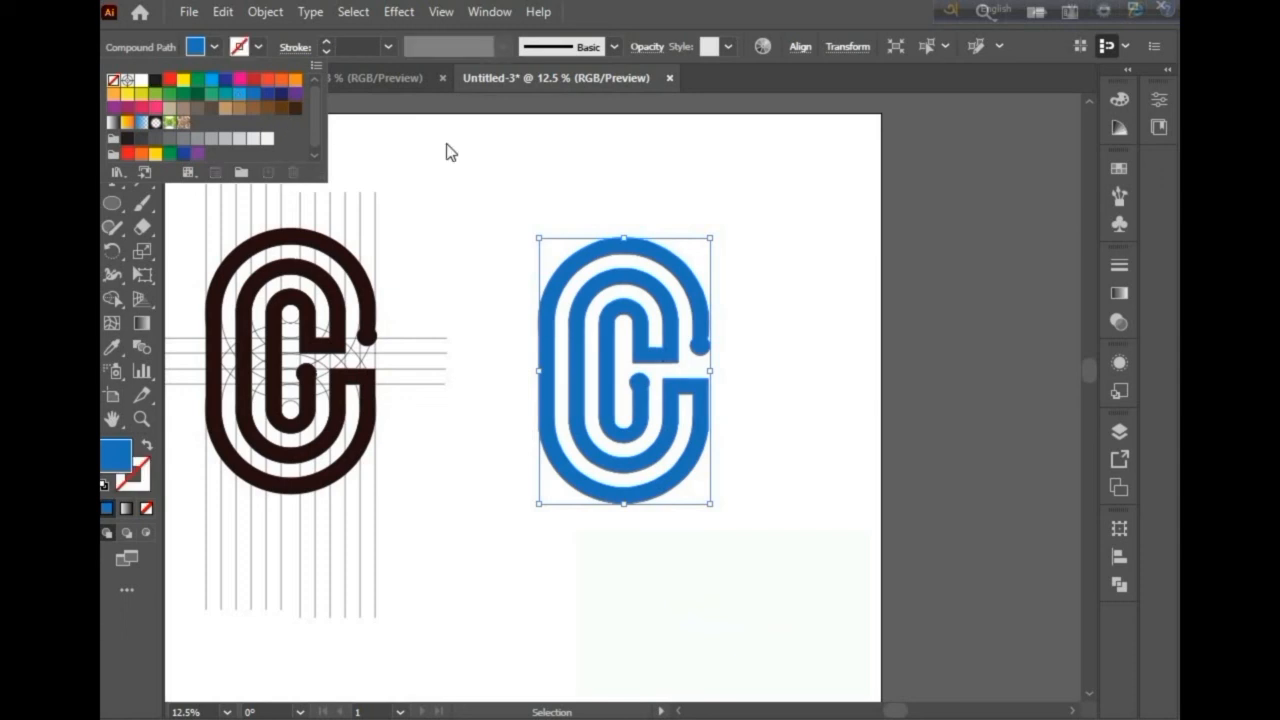
{"action": "left_click", "coordinate": [452, 154]}
Step: Select the blue letter and scale it up by its corner handle
{"action": "left_click", "coordinate": [770, 394]}
{"action": "scroll", "coordinate": [698, 428], "scroll_direction": "down", "scroll_amount": 2}
{"action": "scroll", "coordinate": [705, 419], "scroll_direction": "left", "scroll_amount": 3}
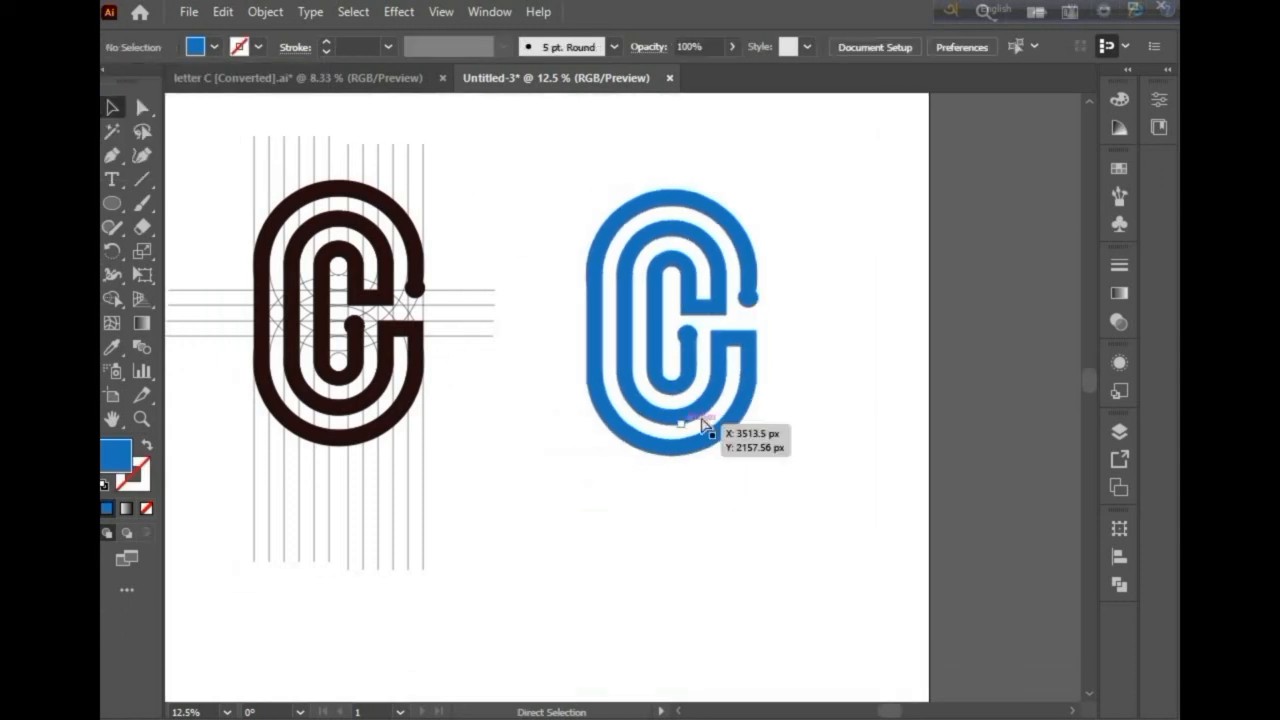
{"action": "left_click", "coordinate": [744, 450]}
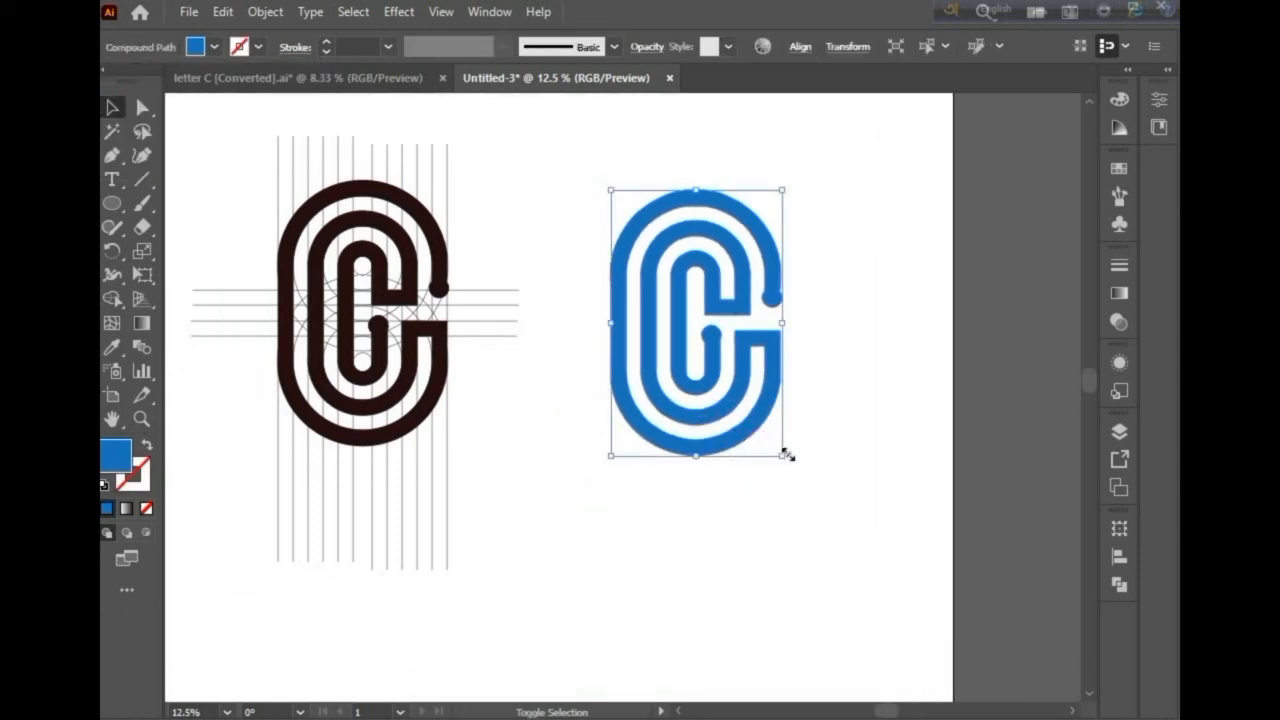
{"action": "left_click_drag", "start_coordinate": [783, 456], "coordinate": [843, 566]}
{"action": "scroll", "coordinate": [843, 566], "scroll_direction": "up", "scroll_amount": 3}
{"action": "scroll", "coordinate": [843, 572], "scroll_direction": "left", "scroll_amount": 3}
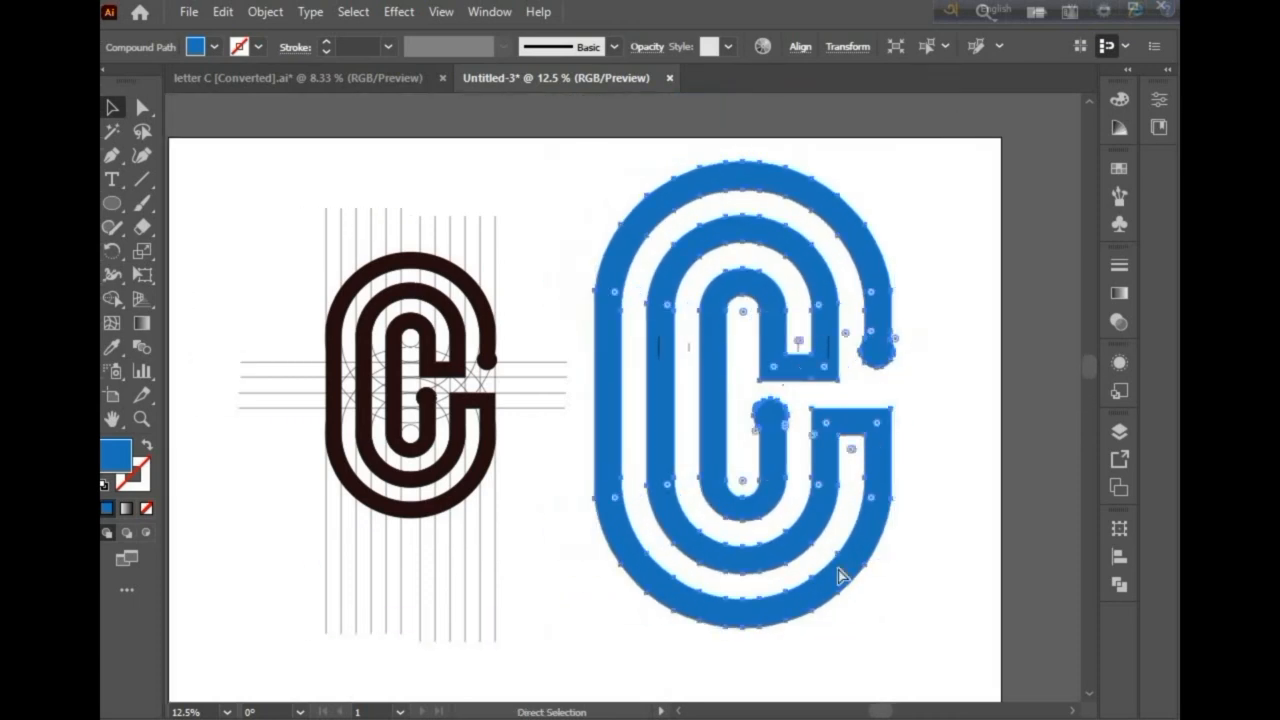
Step: Switch to the letter C document to compare the finished letter variations
{"action": "left_click", "coordinate": [344, 77]}
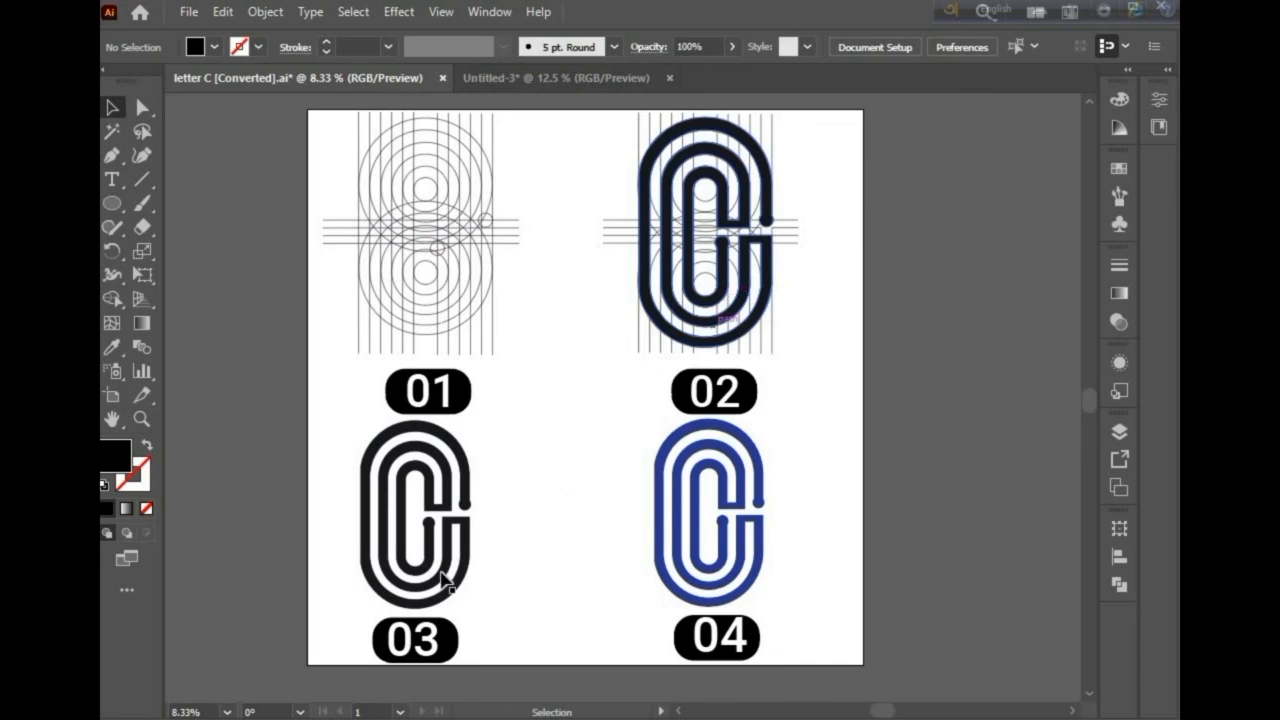
{"action": "scroll", "coordinate": [443, 580], "scroll_direction": "down", "scroll_amount": 1}
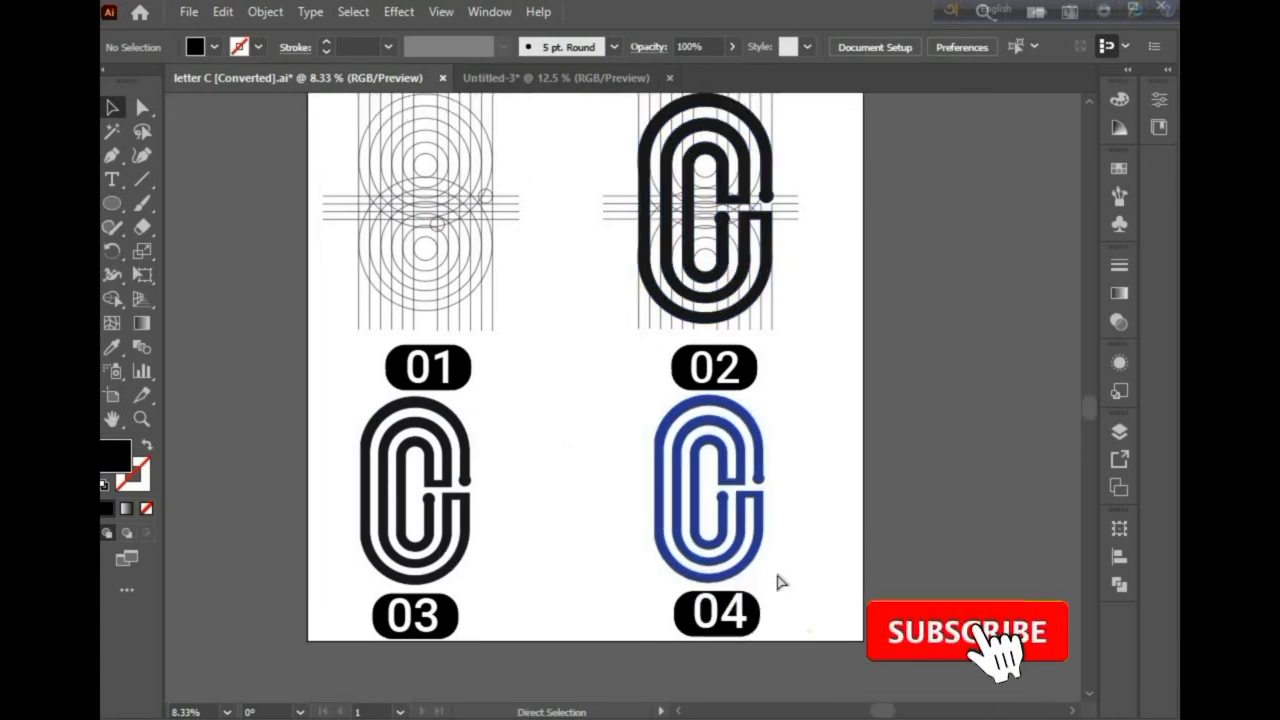